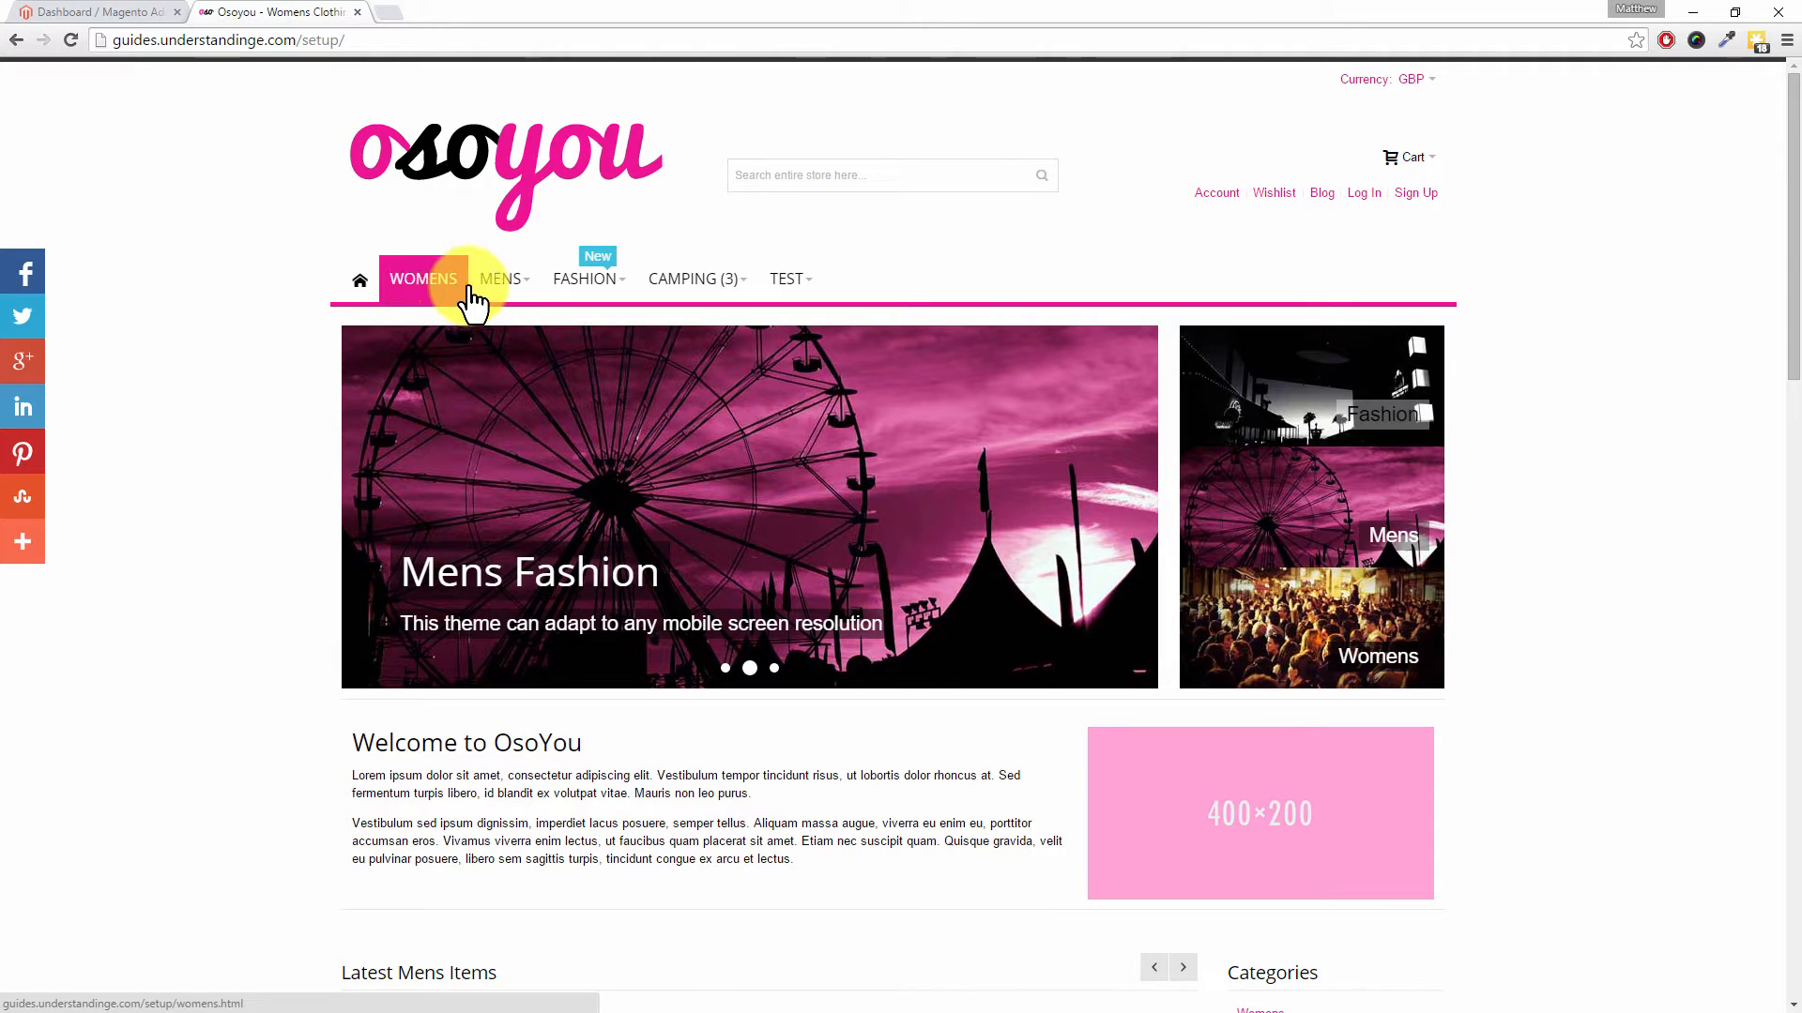
- Examine the storefront navigation's subcategory menus for Mens, Fashion, Camping and Test
mouse_move(497, 293)
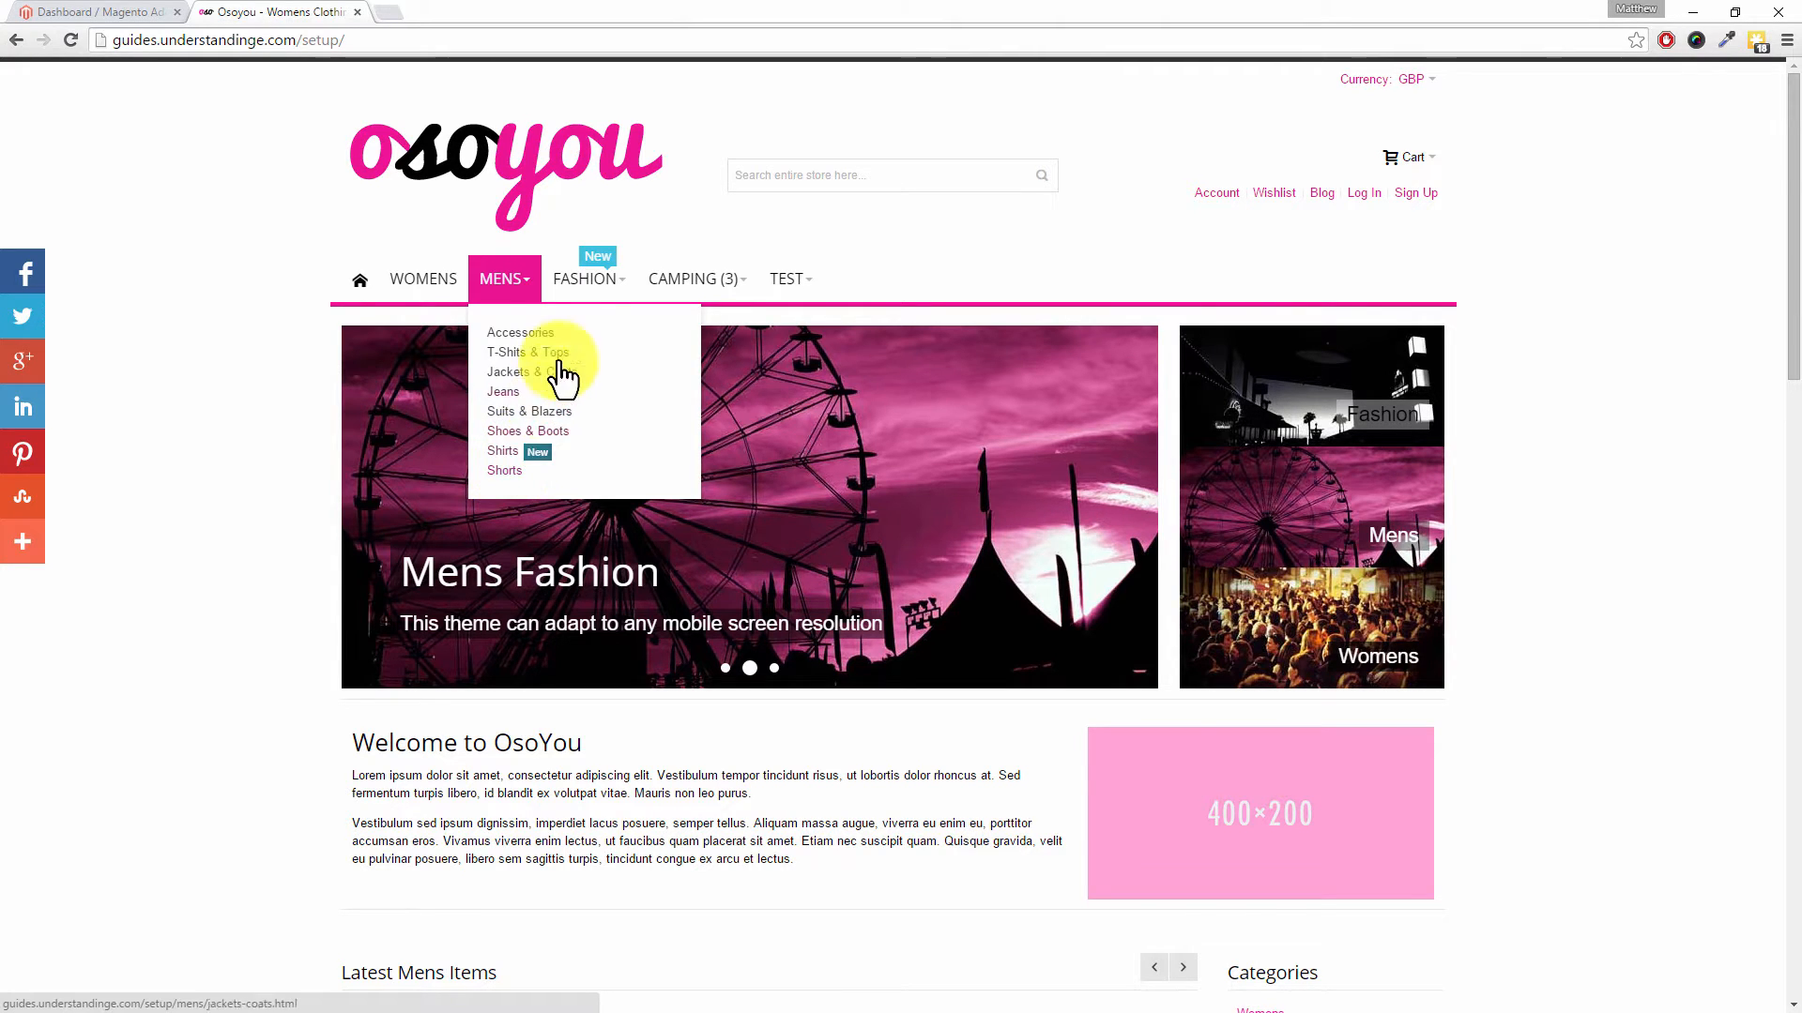
mouse_move(583, 299)
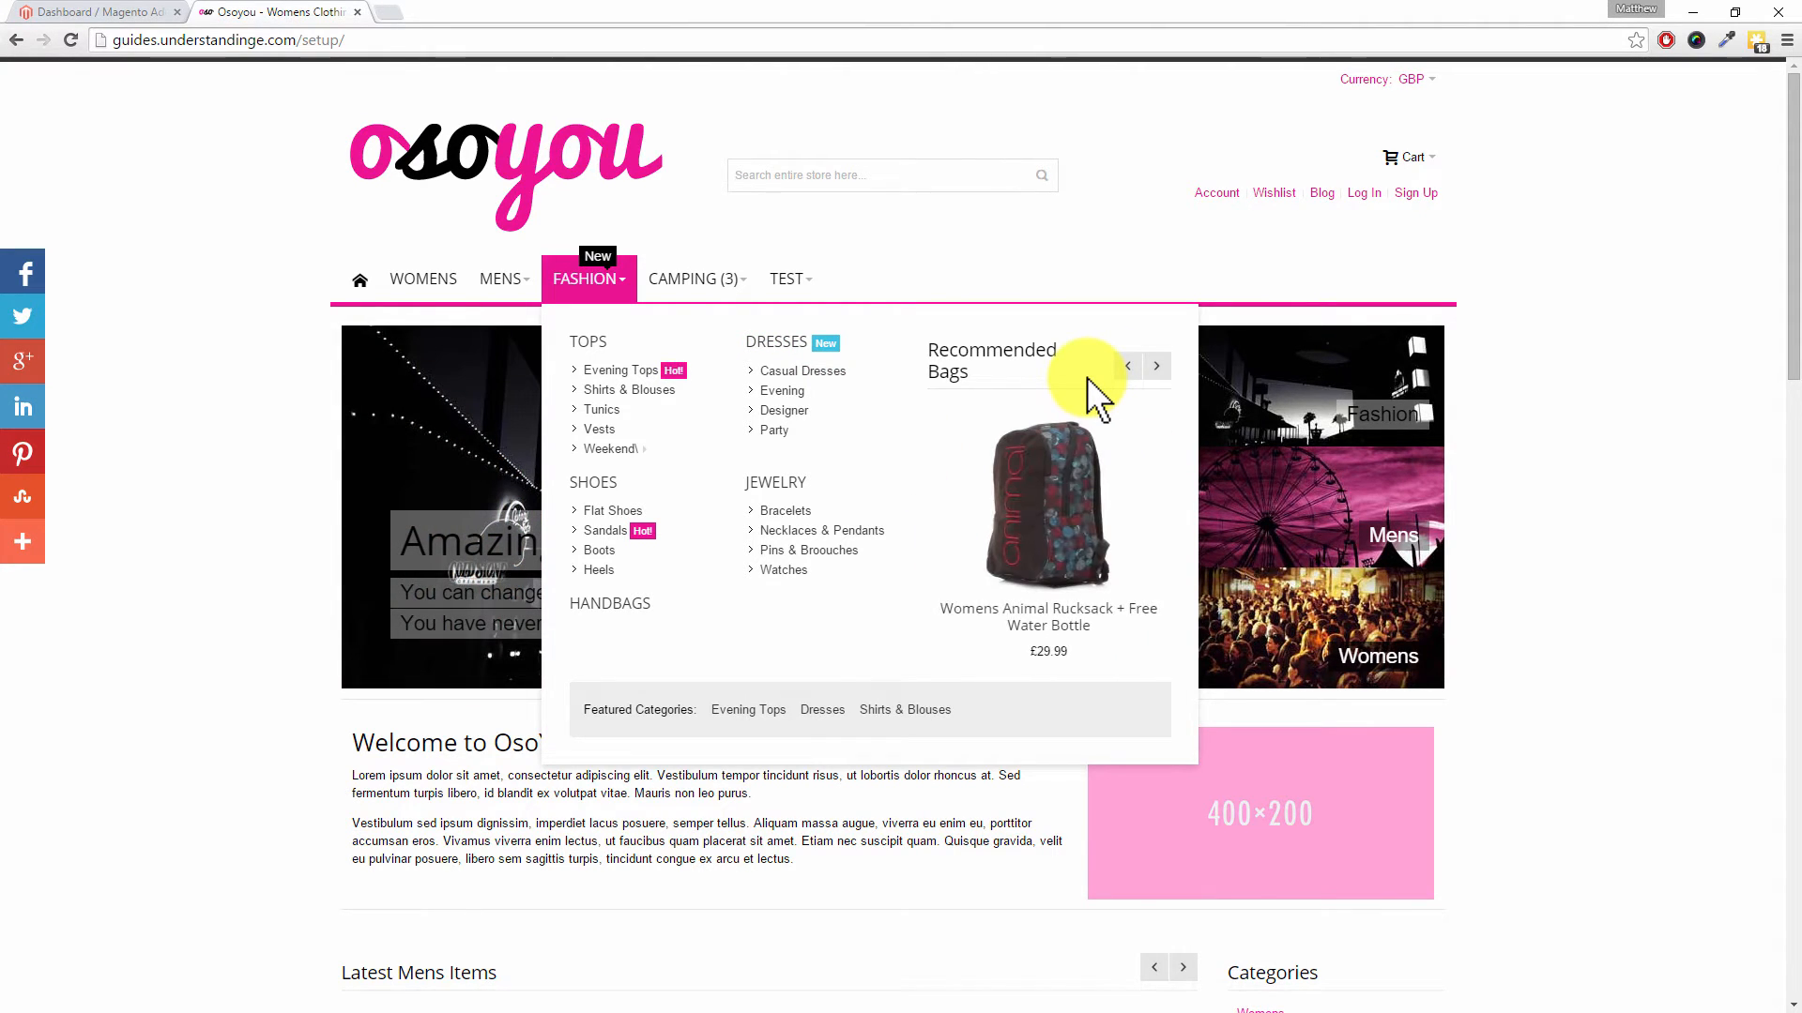
mouse_move(715, 298)
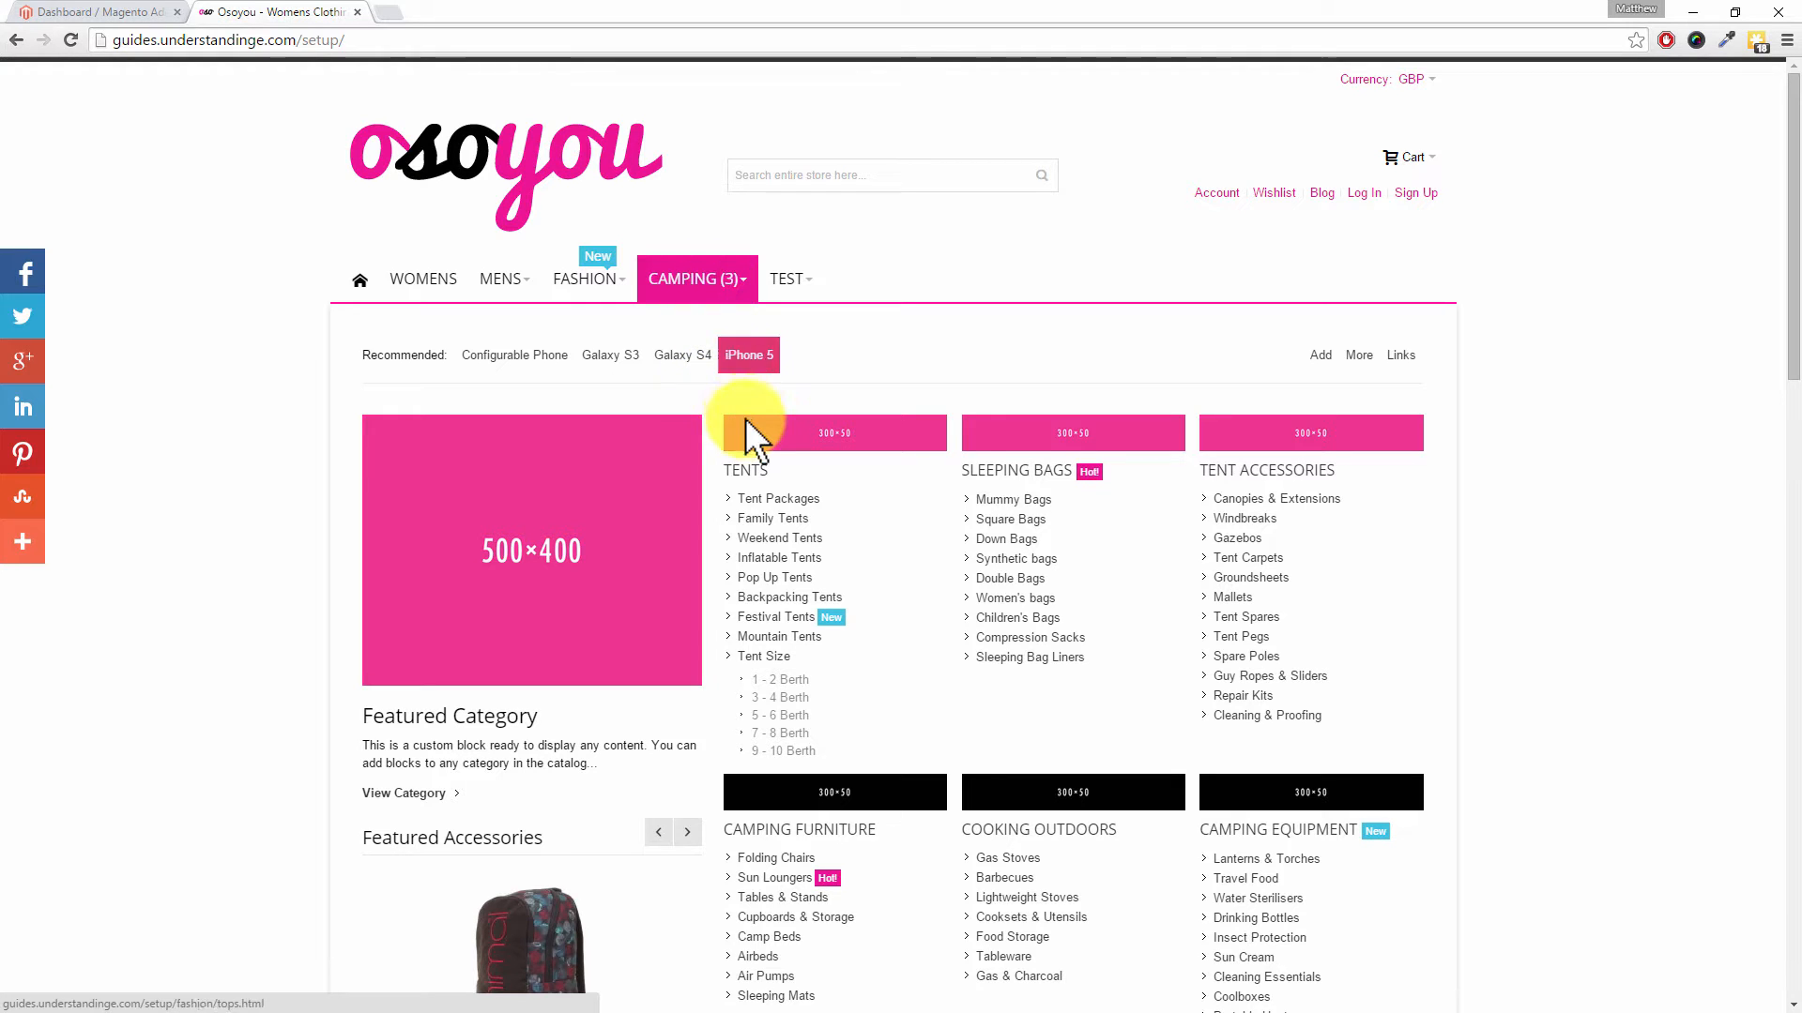
scroll(762, 449, down, 1)
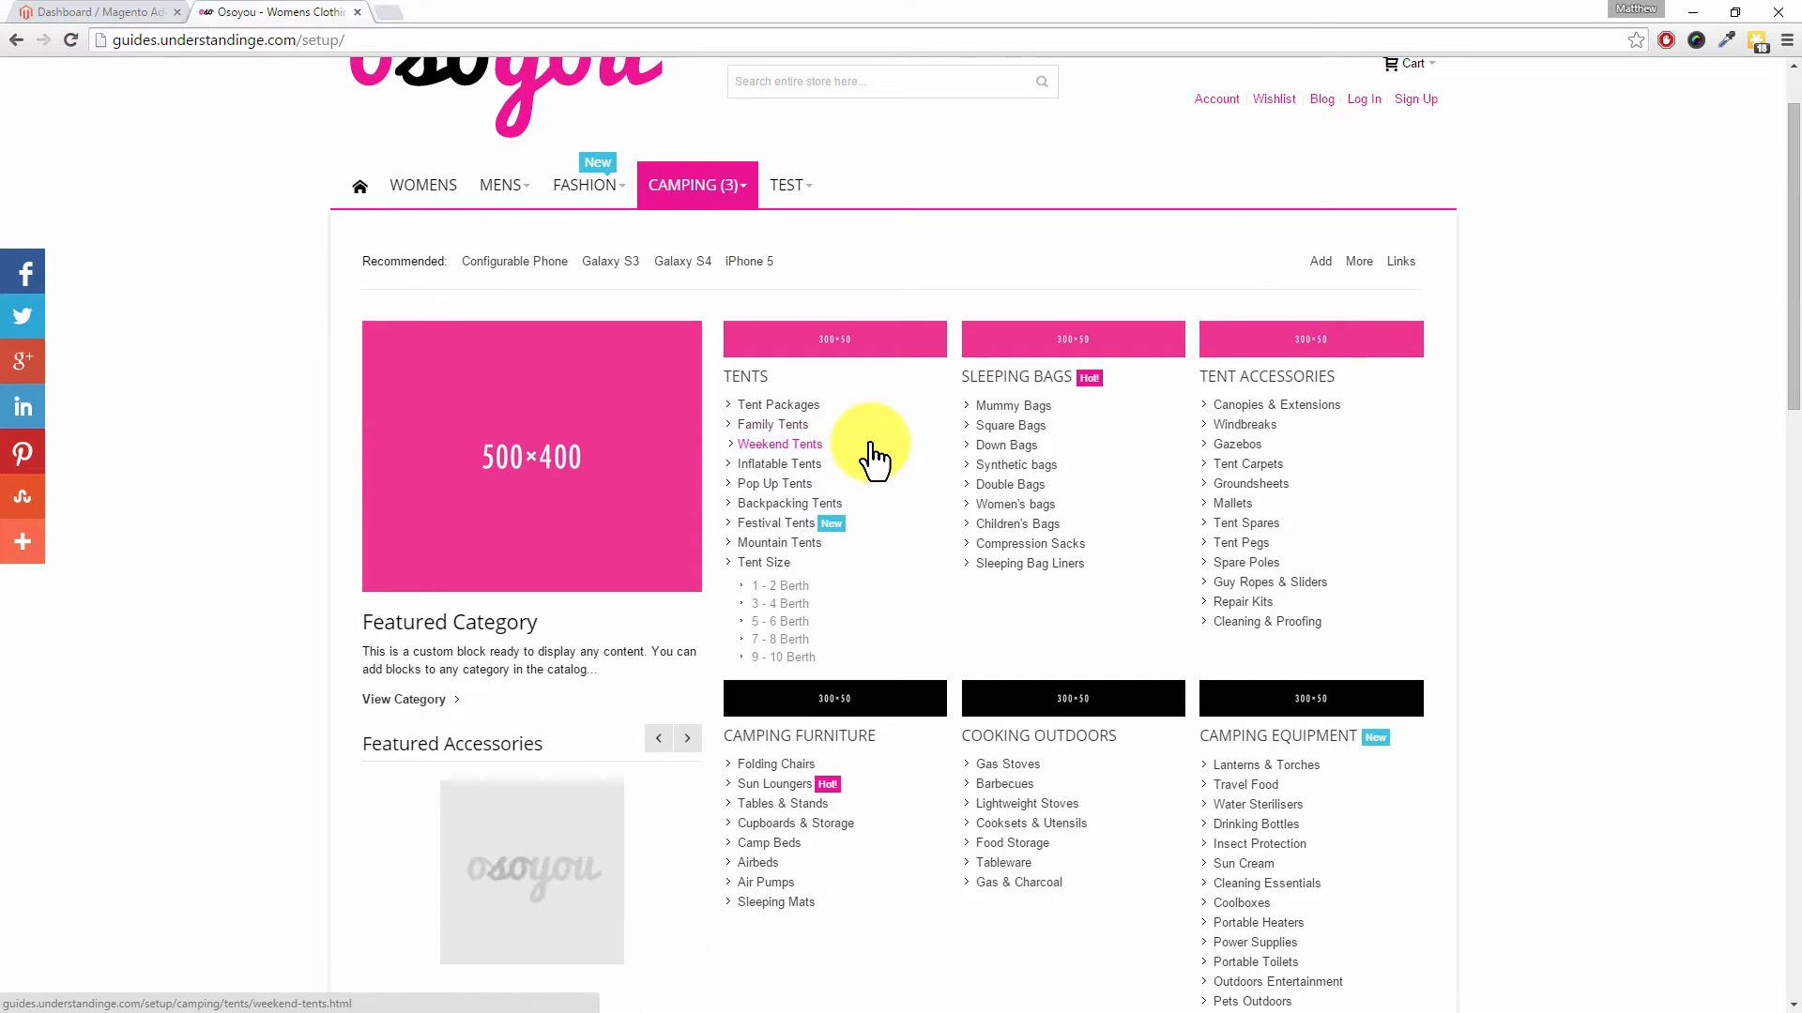
scroll(865, 454, up, 1)
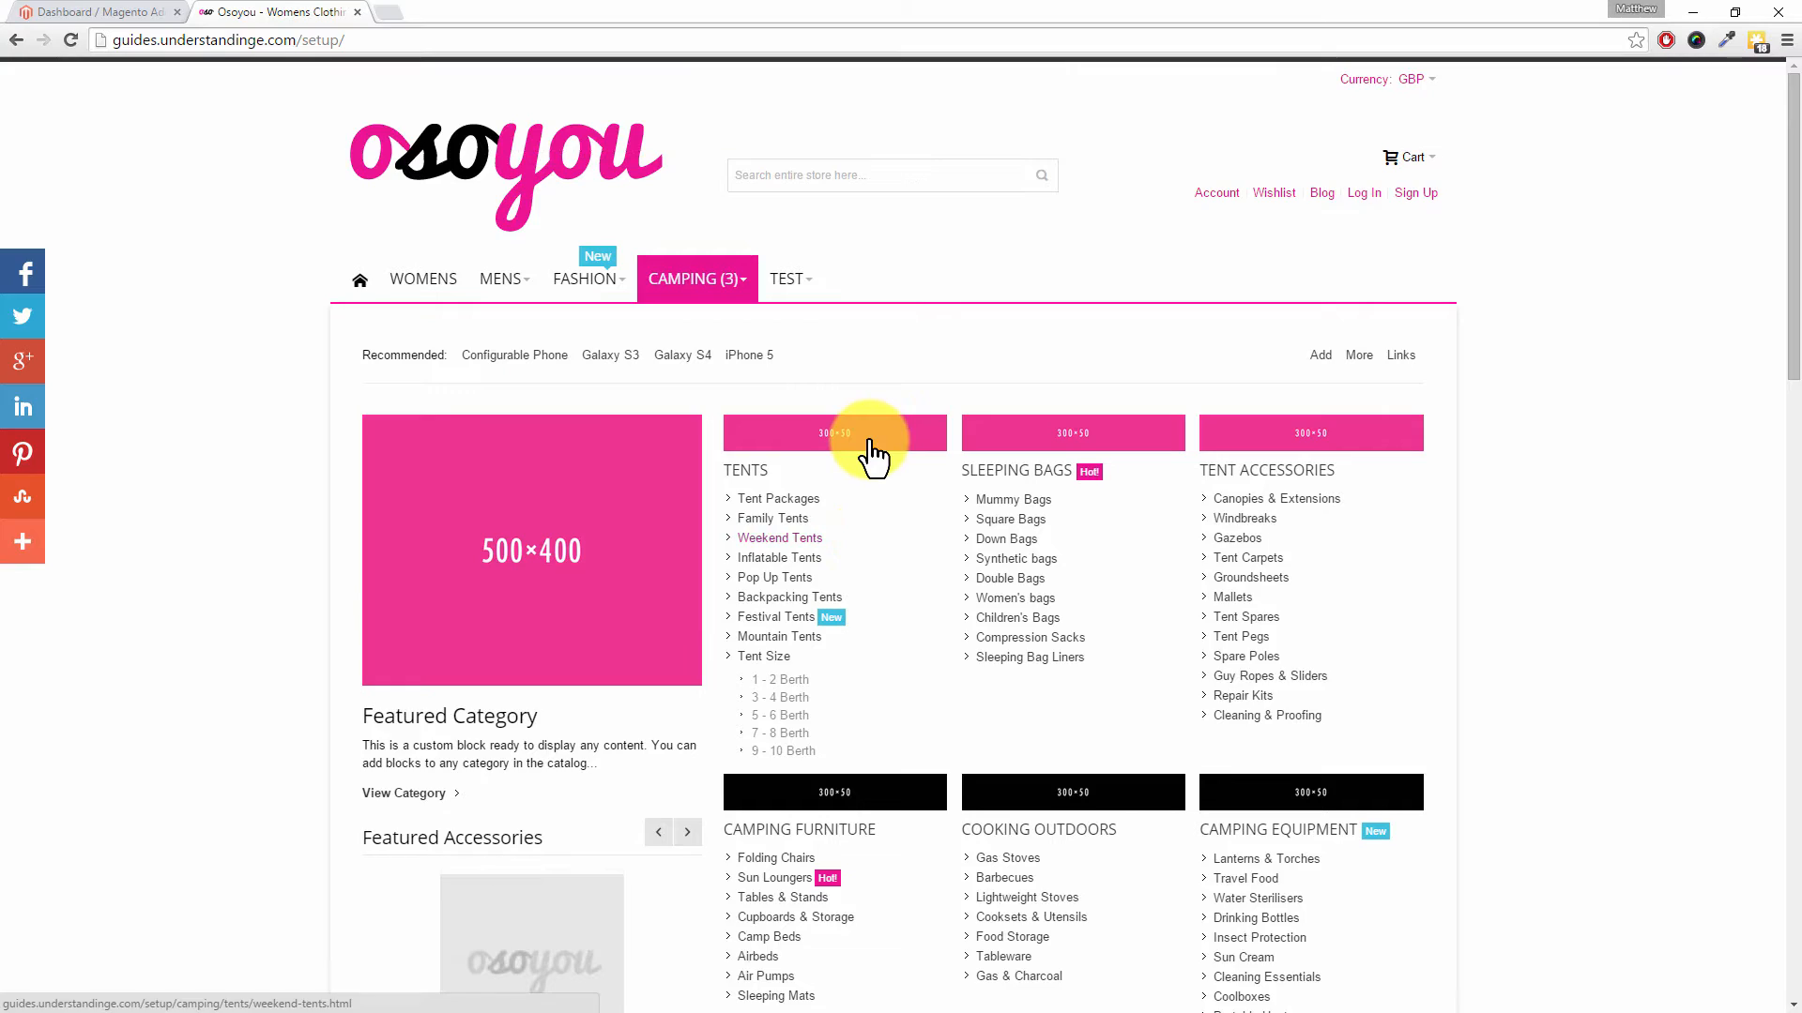
mouse_move(781, 290)
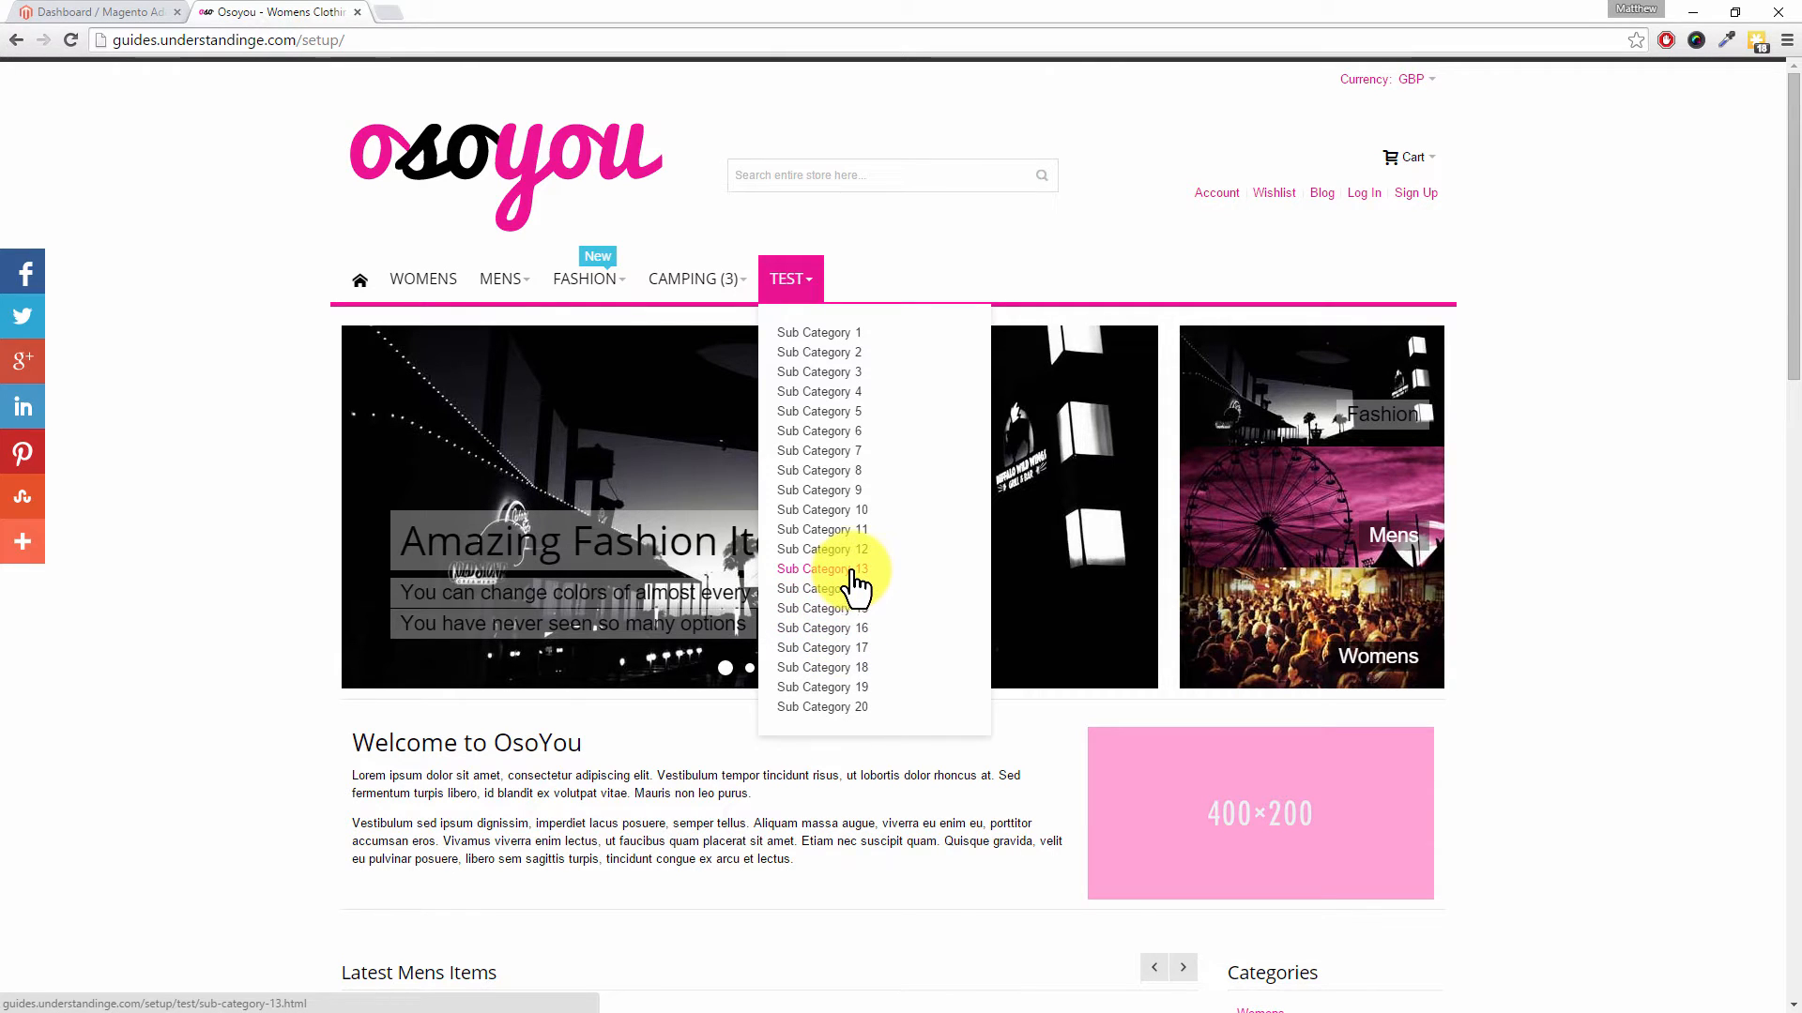
- Open the storefront's Mens category page and review its subcategory links, description, filters and product listing
click(495, 281)
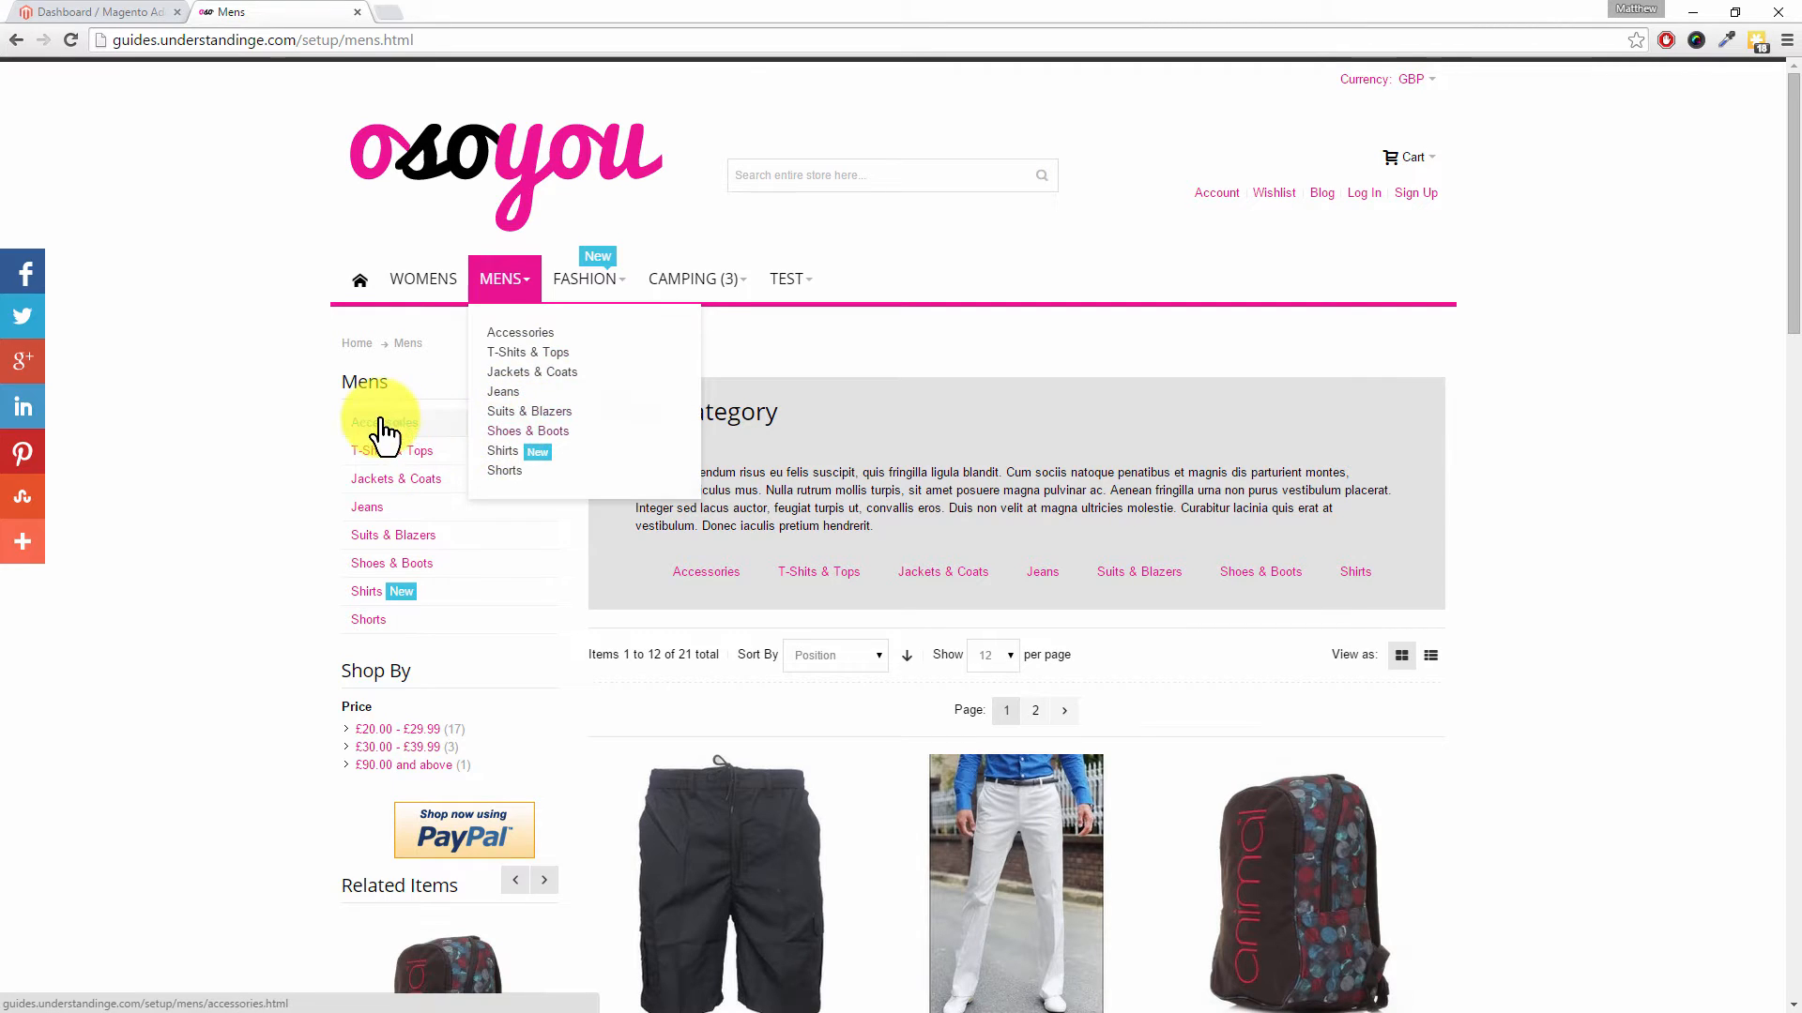
scroll(312, 416, down, 1)
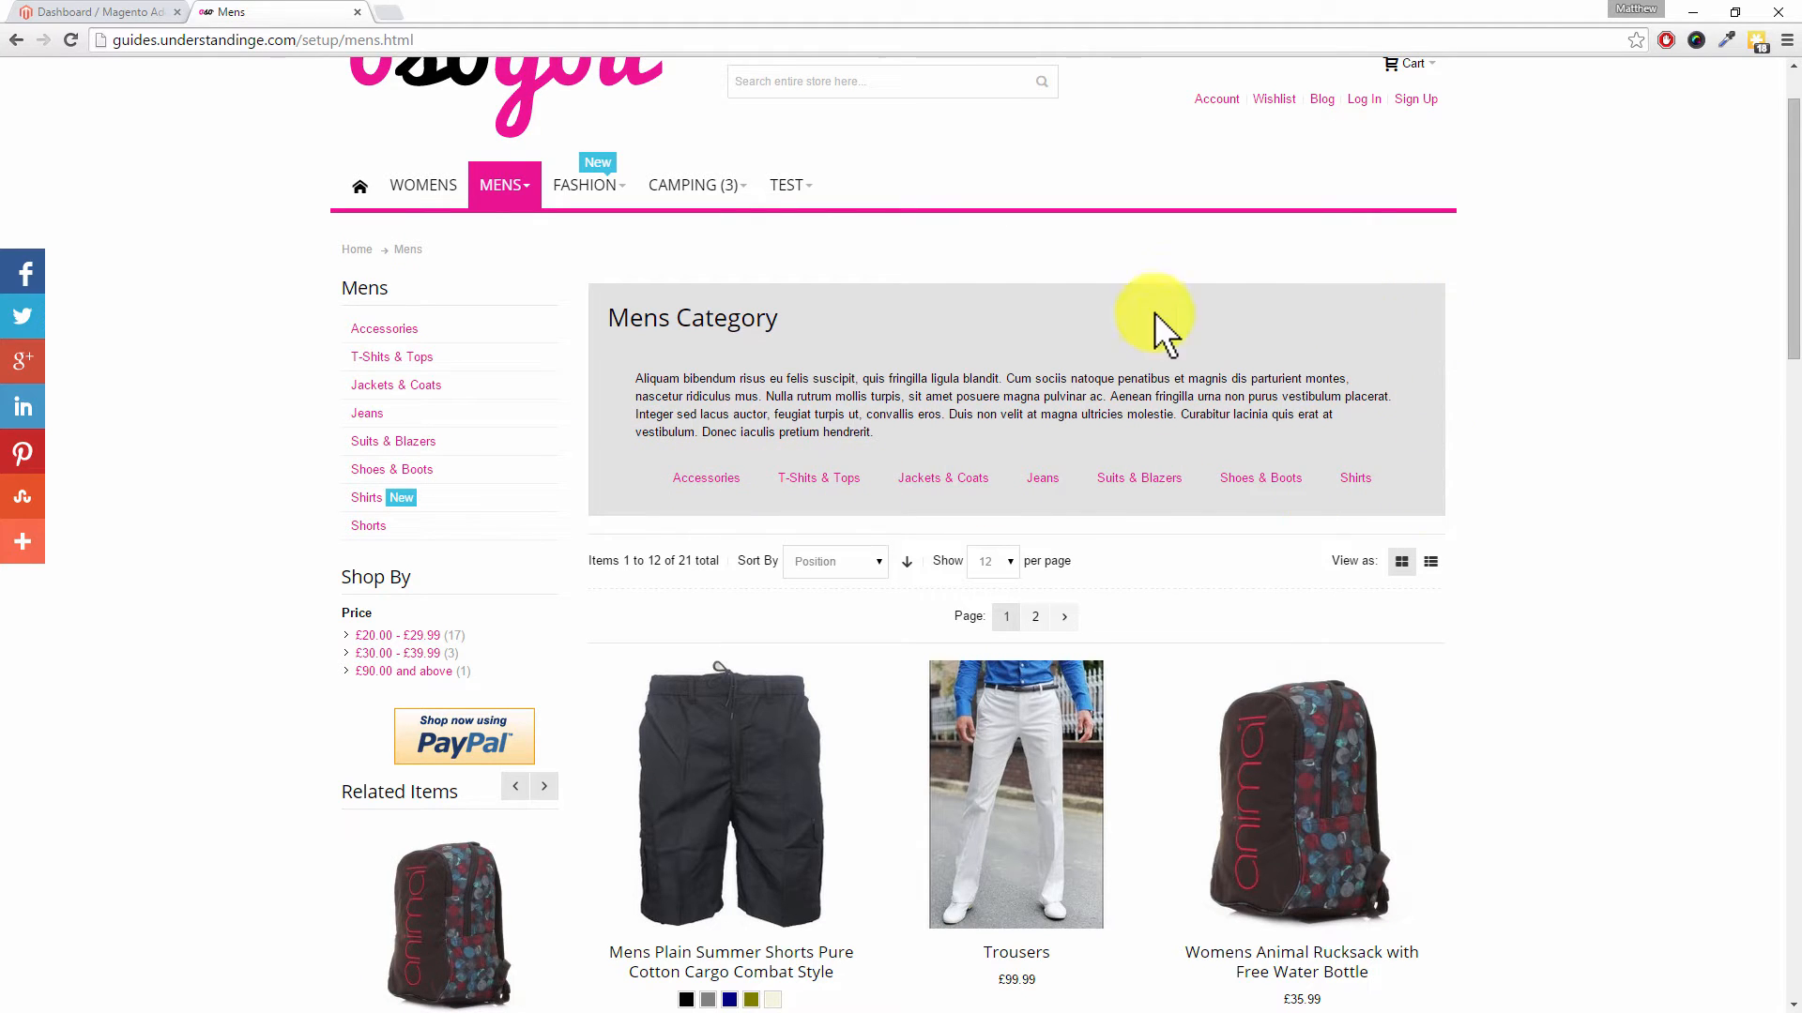
scroll(858, 319, down, 2)
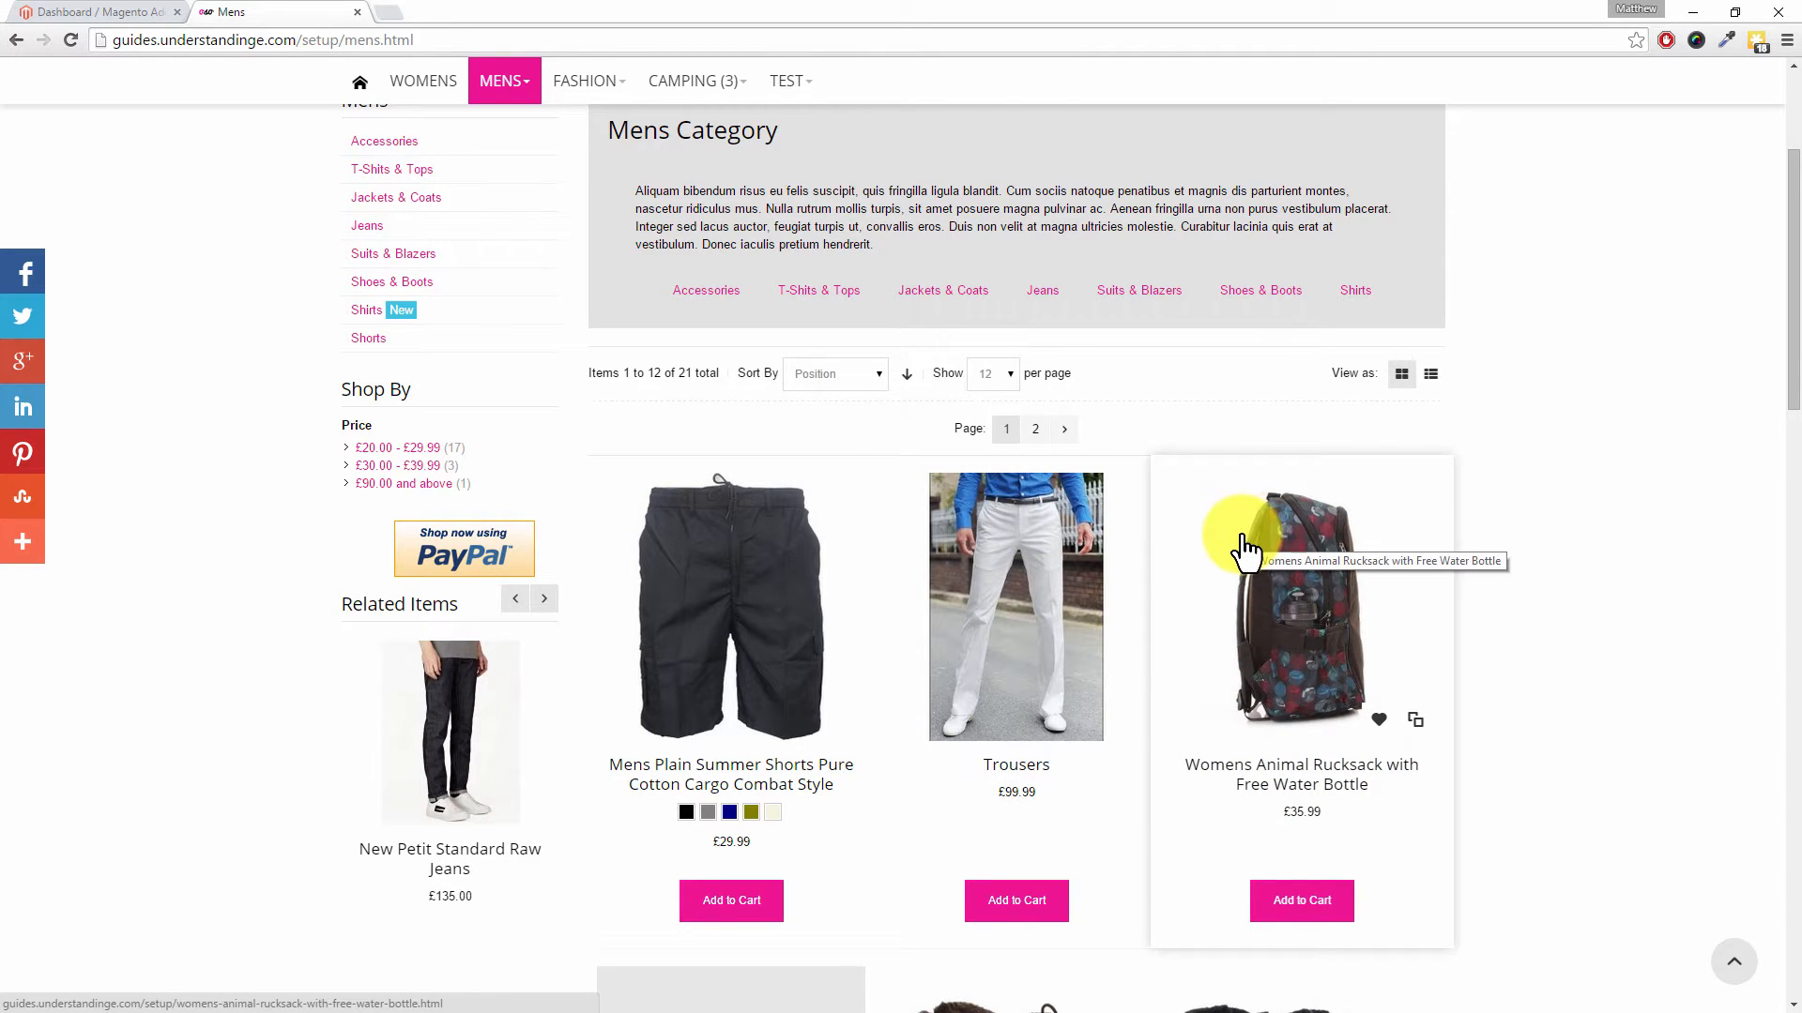
scroll(1210, 528, up, 1)
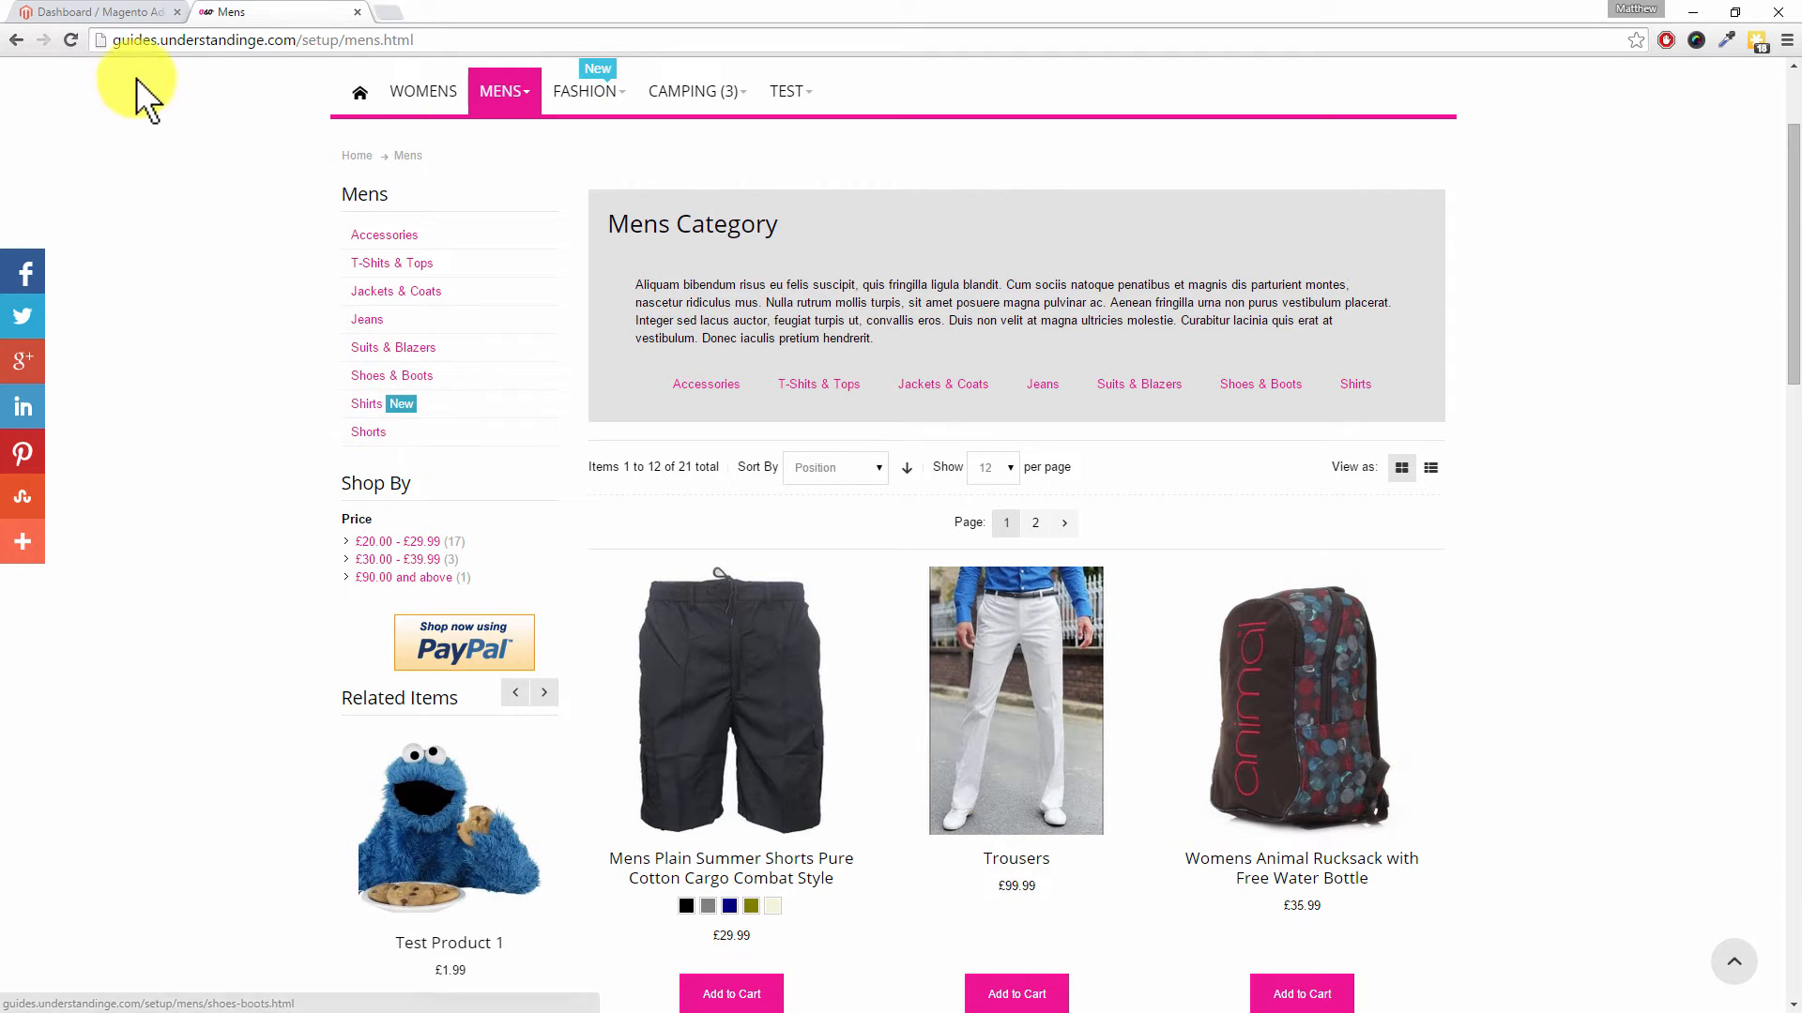
- Switch to the Magento admin panel and open the catalog's category management page
click(122, 14)
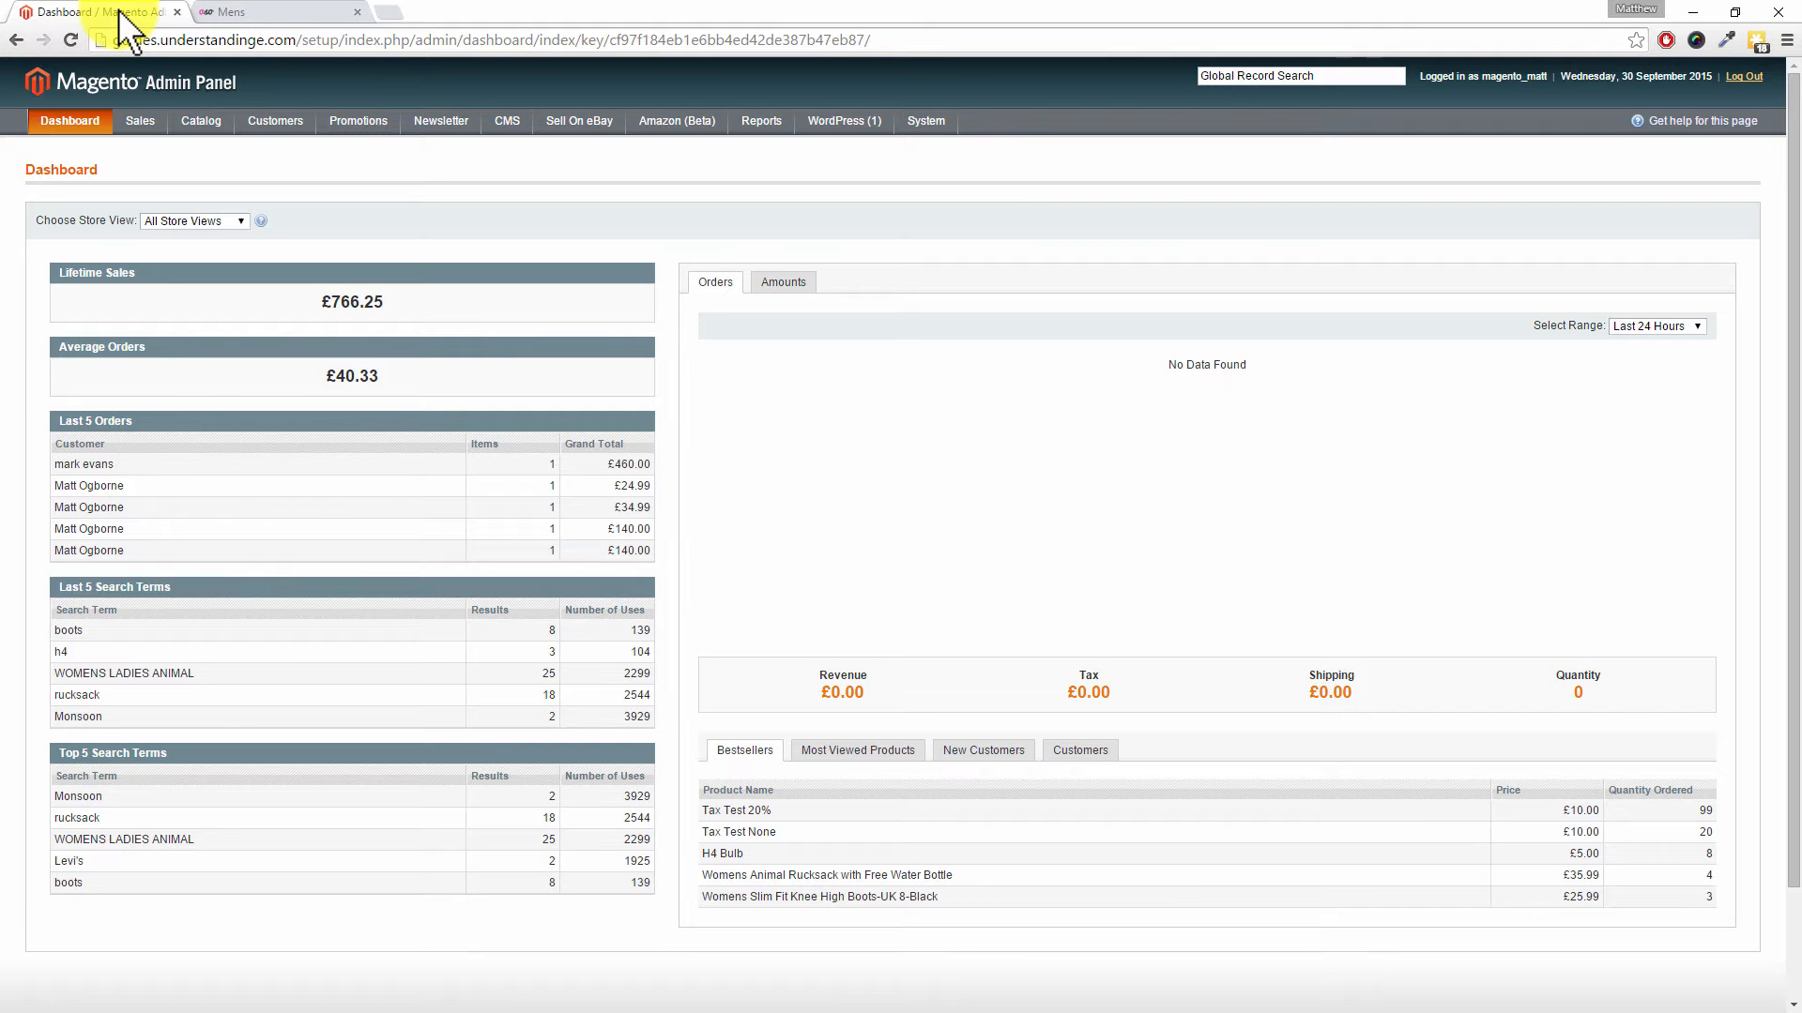
mouse_move(197, 120)
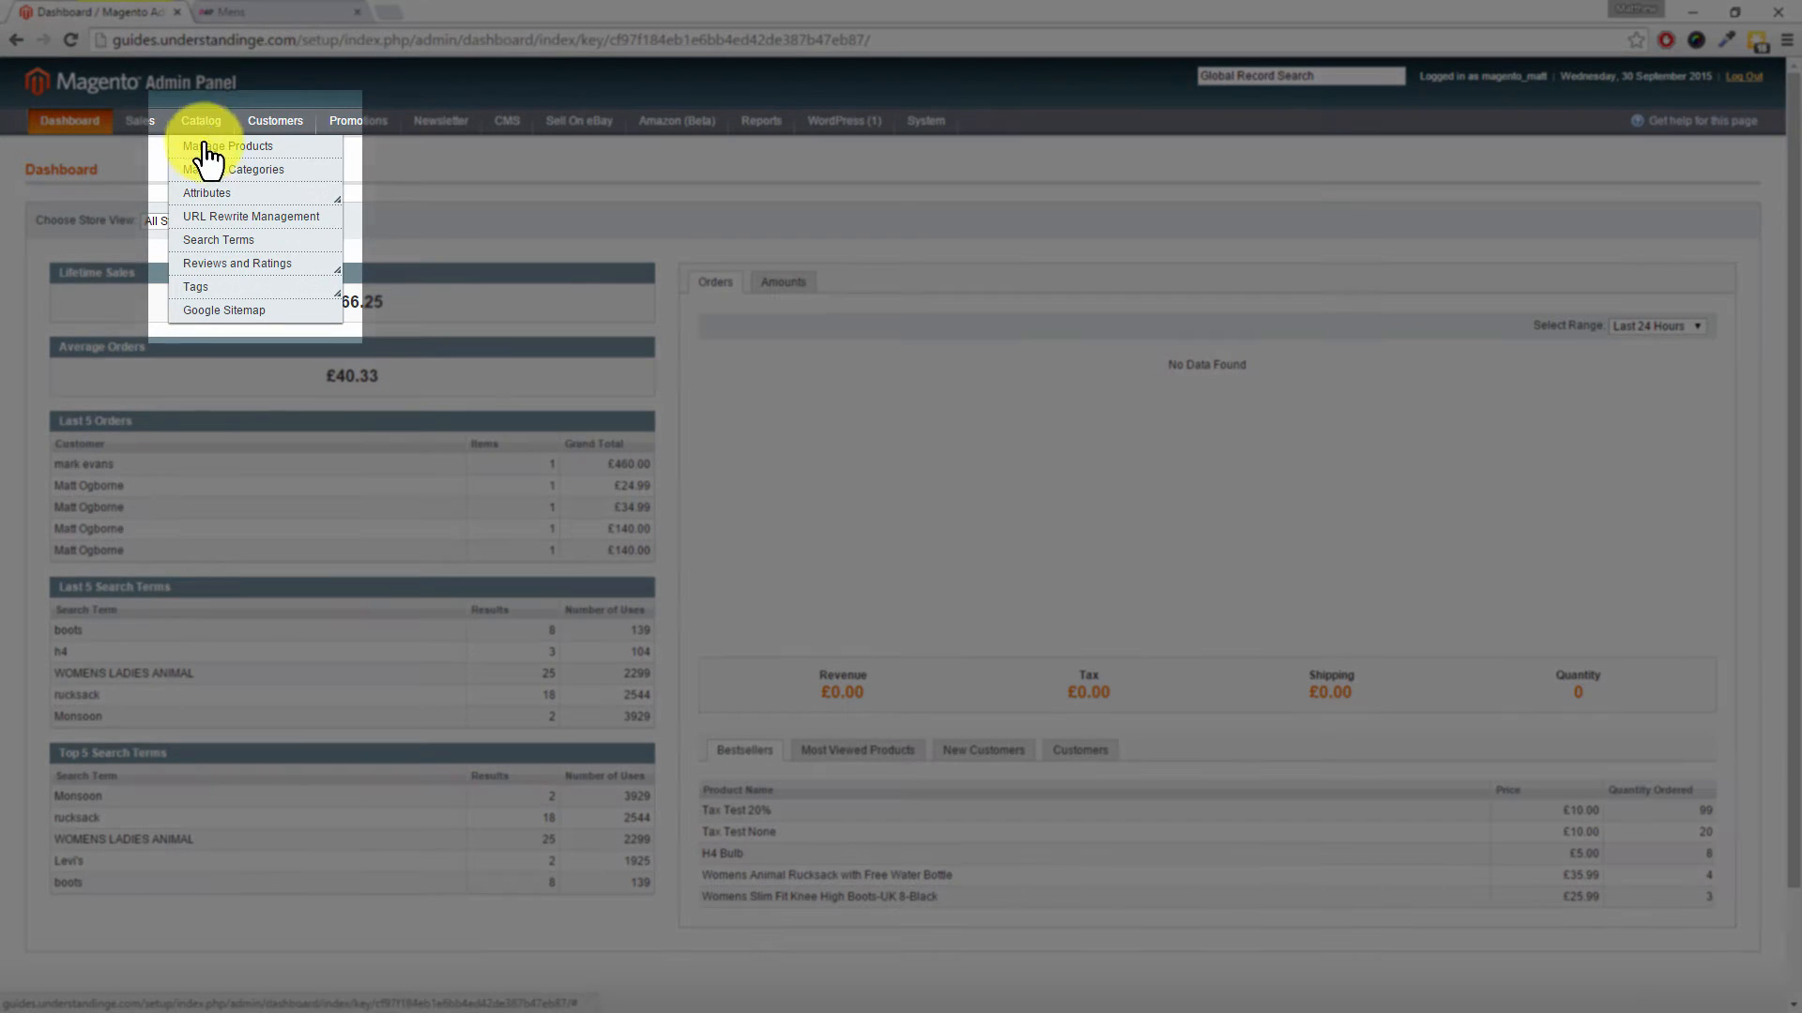
click(203, 172)
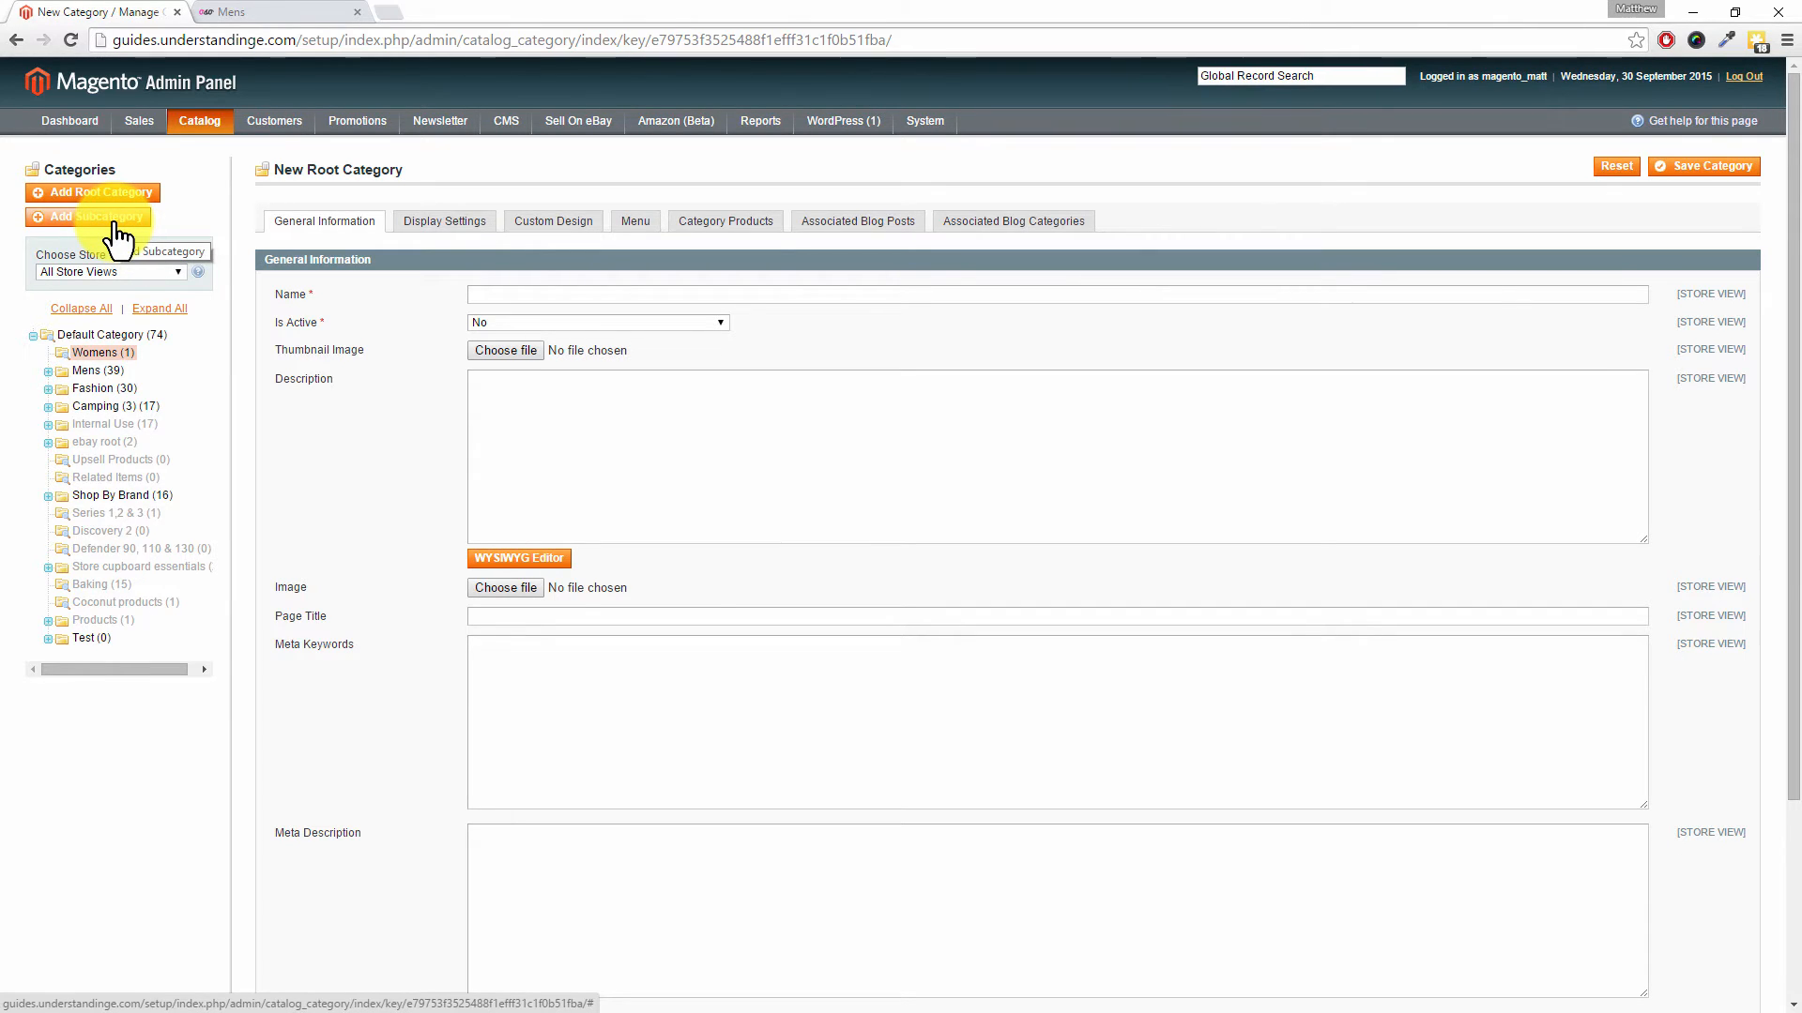
- Create and save a subcategory named Howdy under the Mens category
click(88, 372)
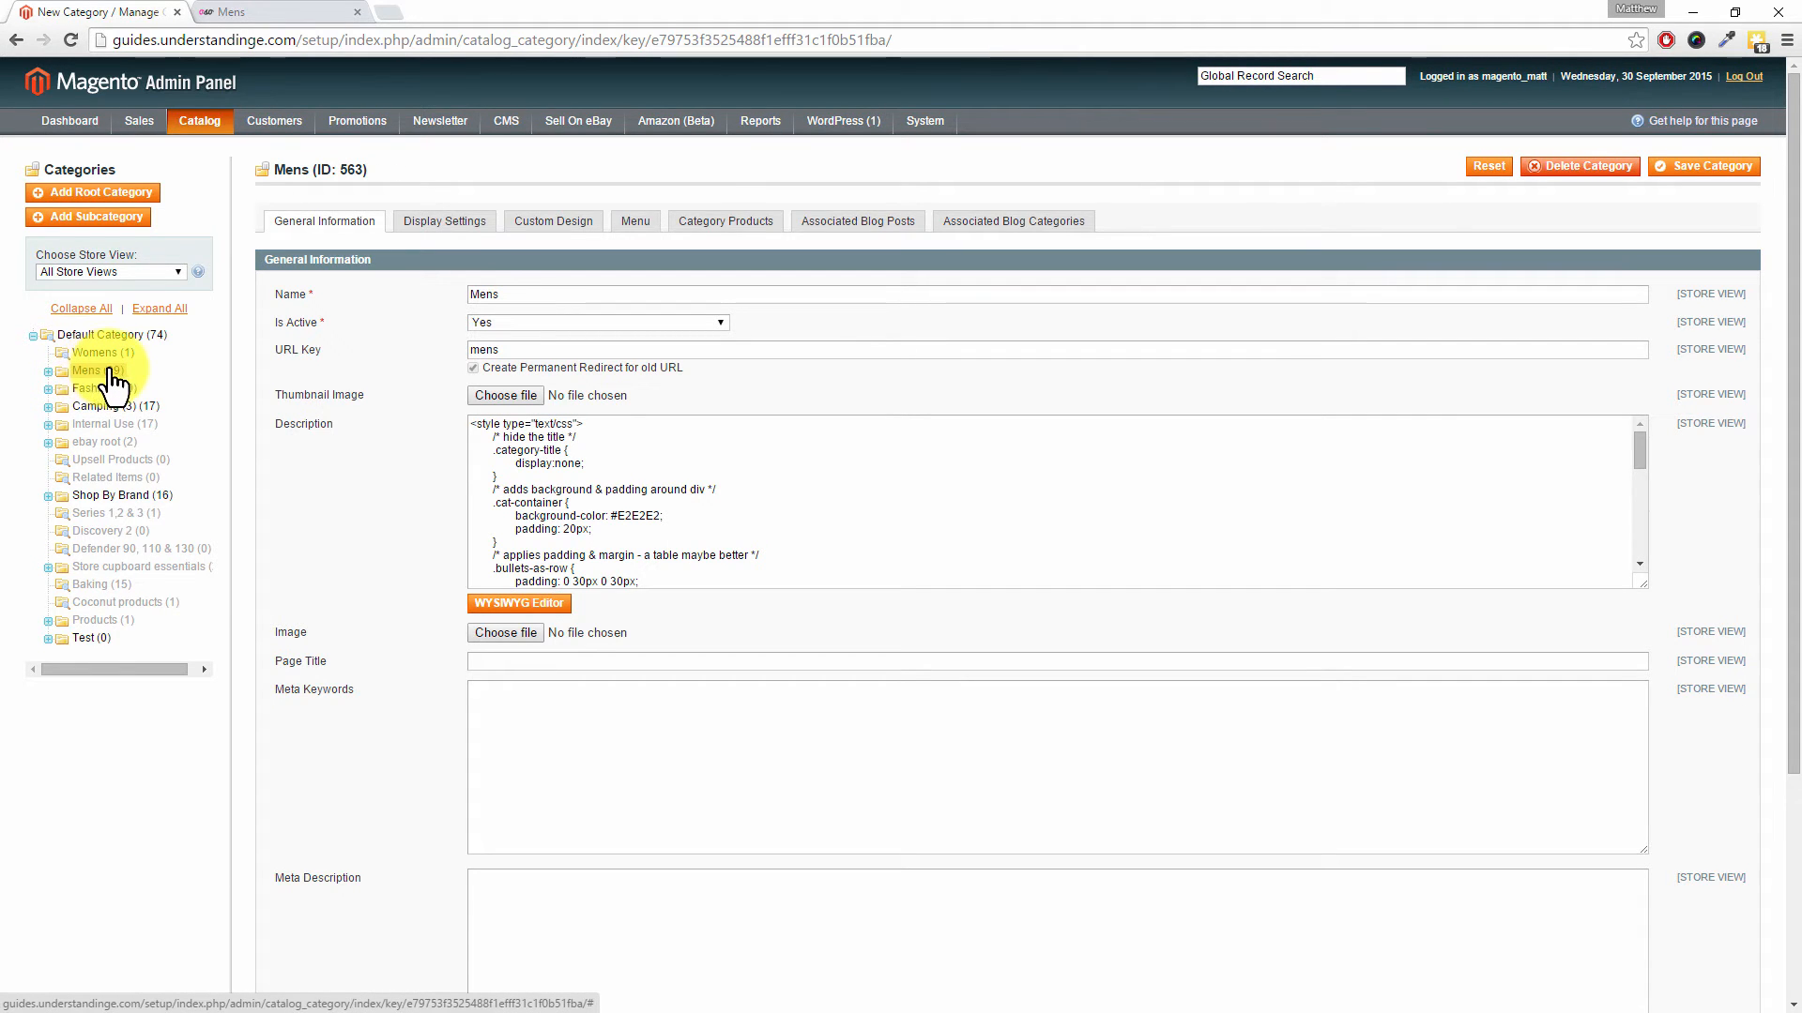
click(89, 221)
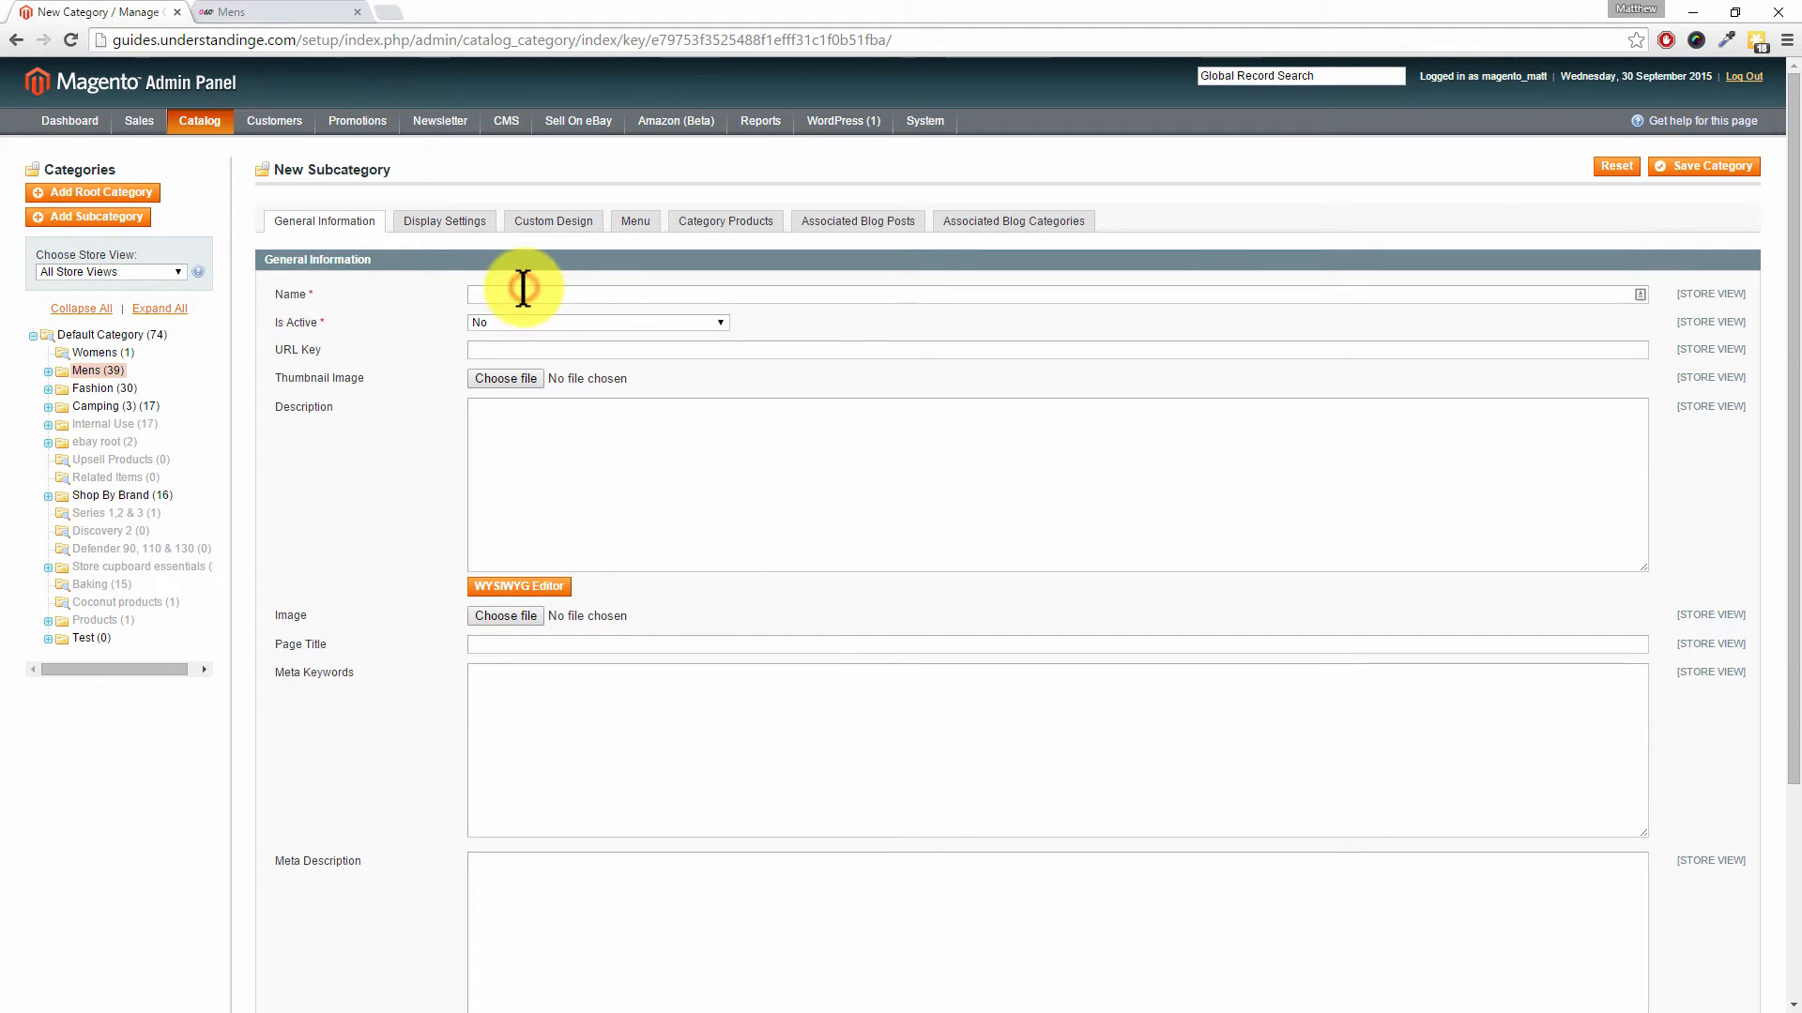
click(522, 292)
text(Howdy)
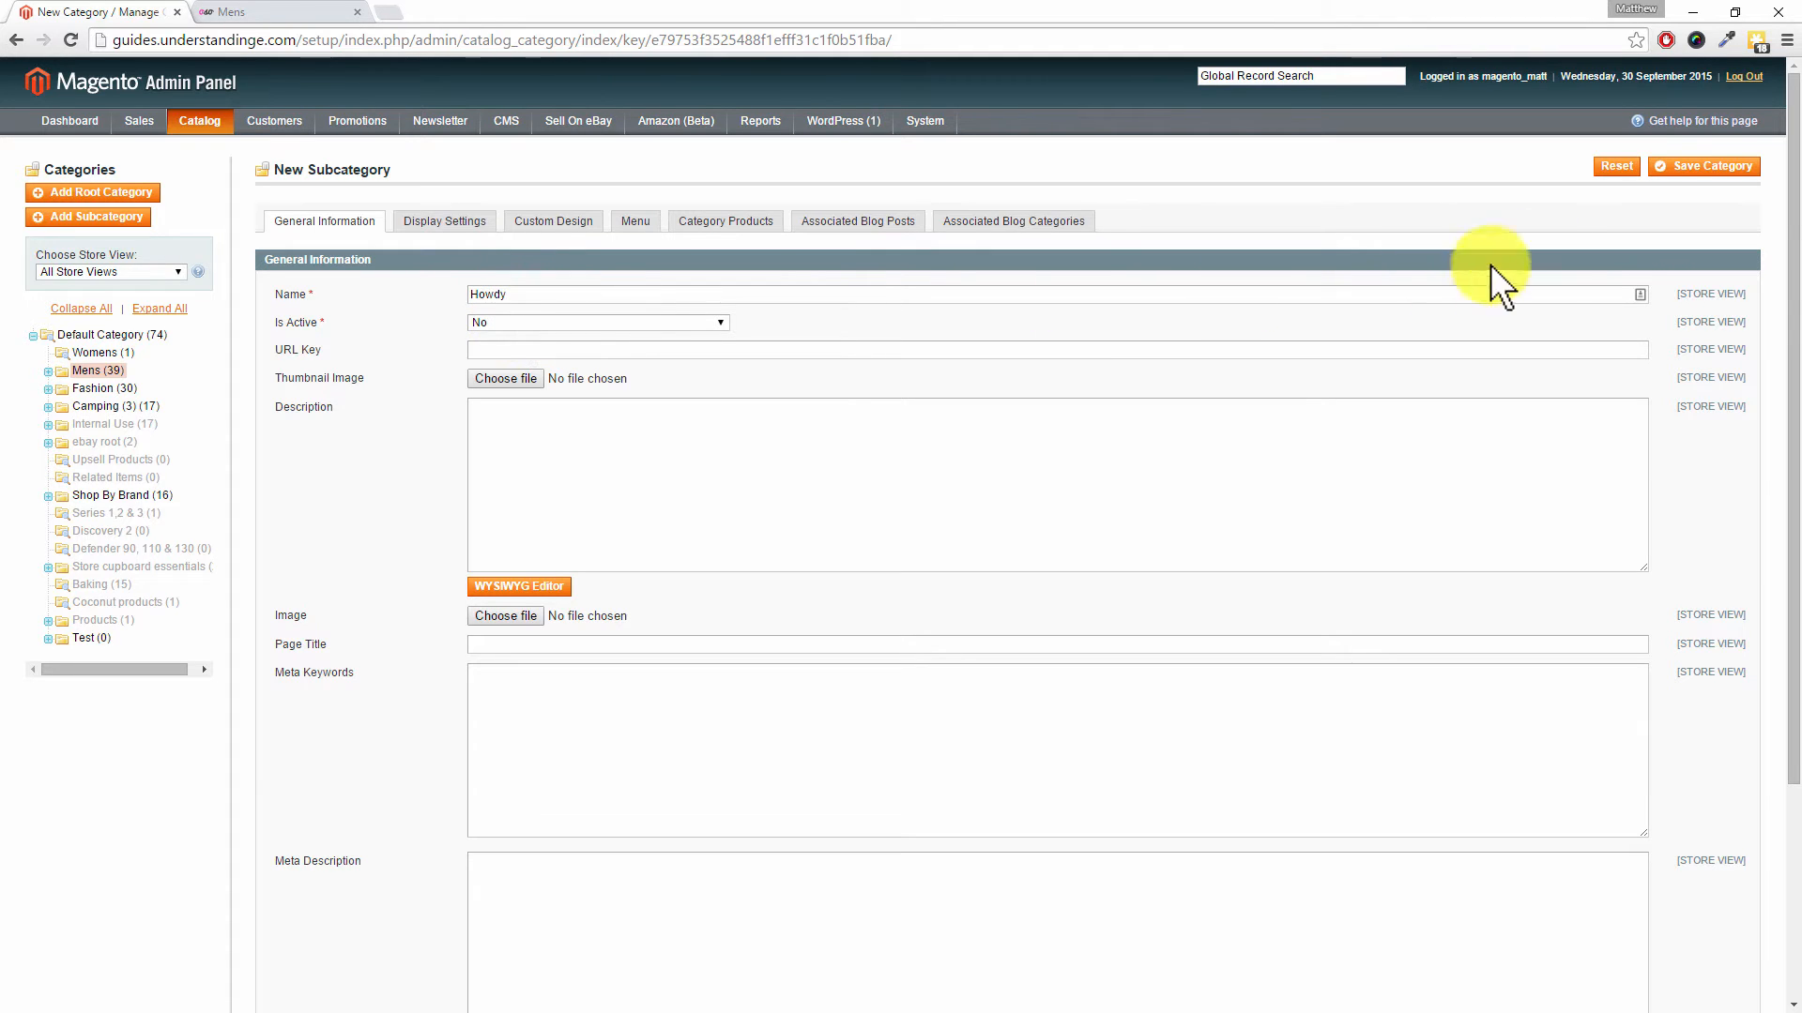
click(1703, 167)
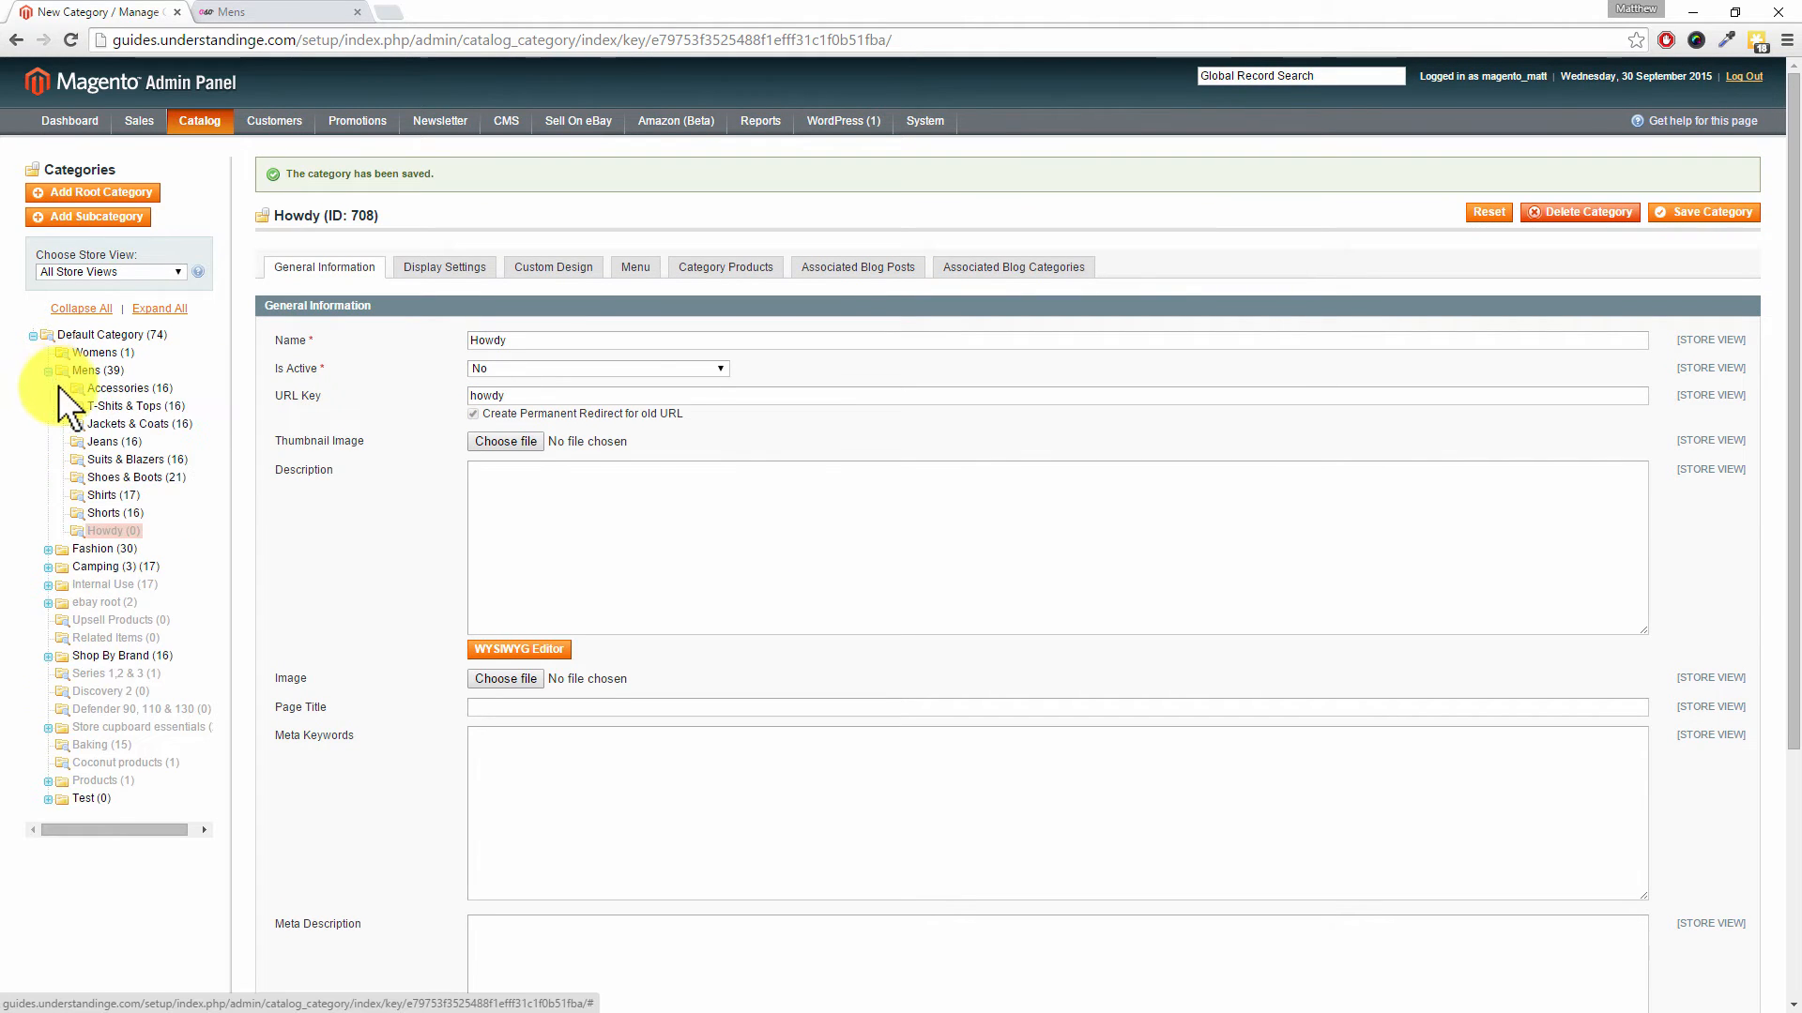
- Expand the Fashion category and its Tops subcategory in the category tree to view their nested levels
scroll(81, 413, down, 1)
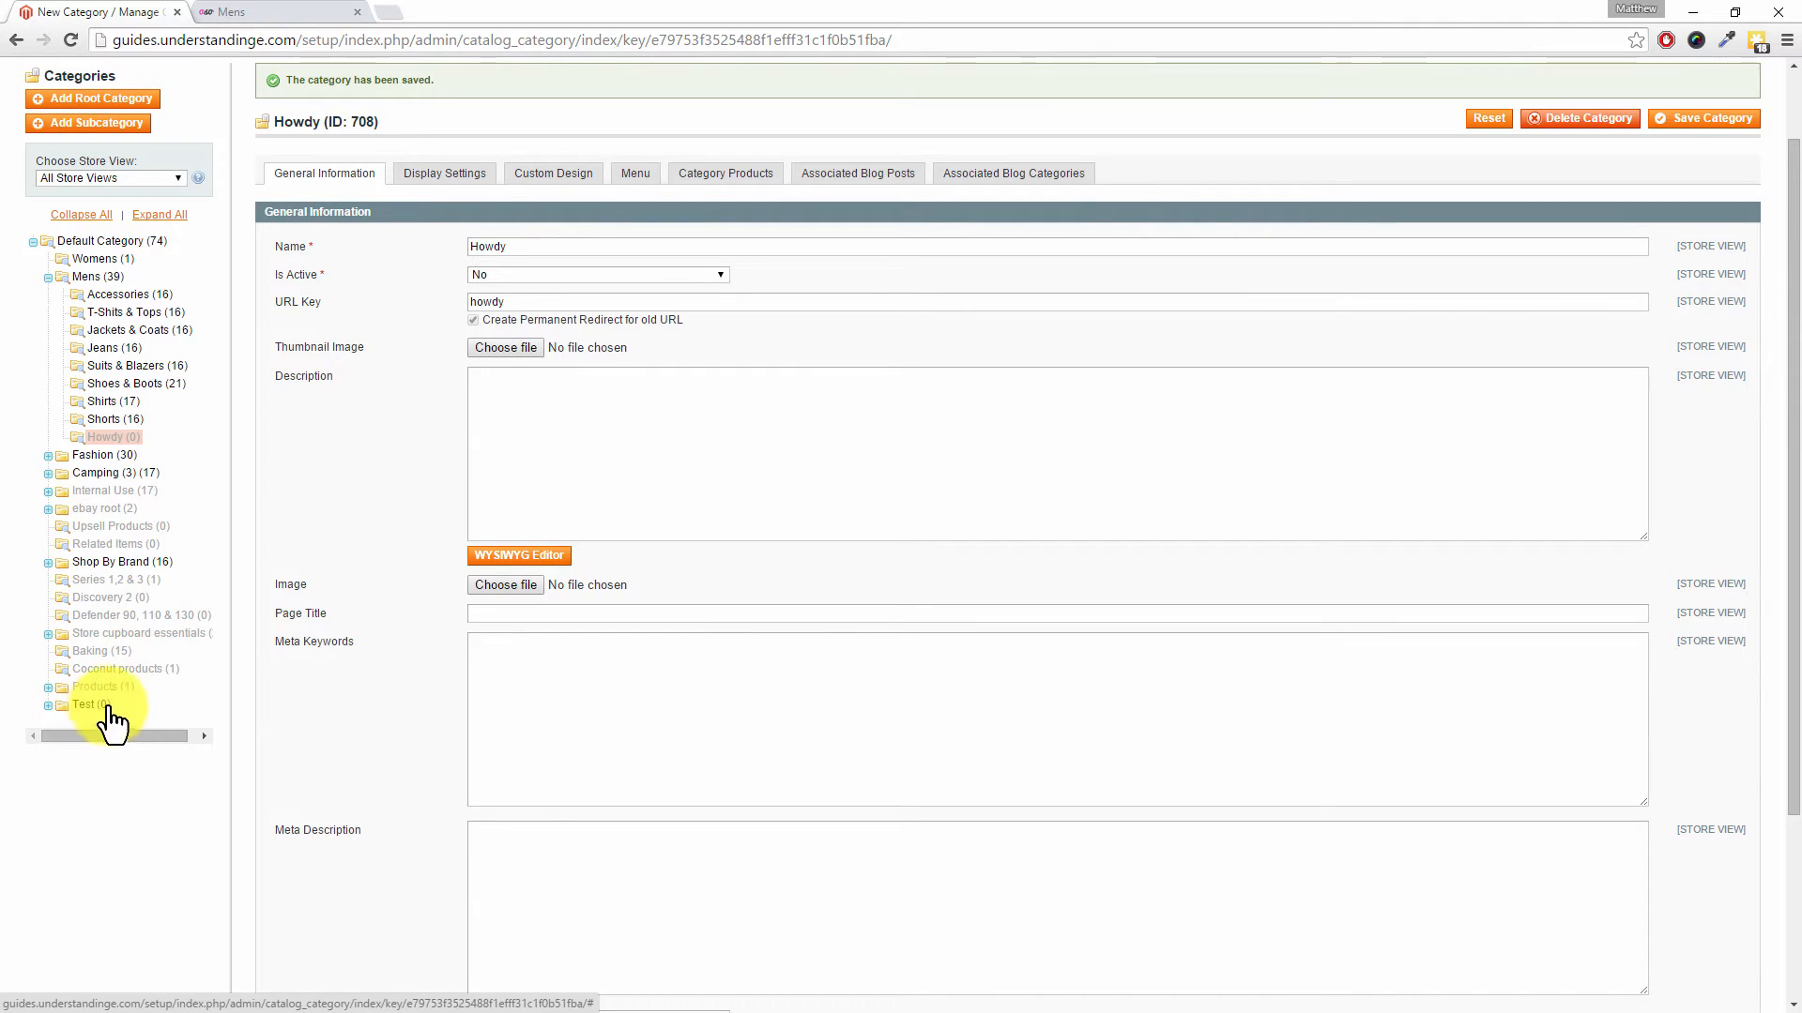
click(48, 456)
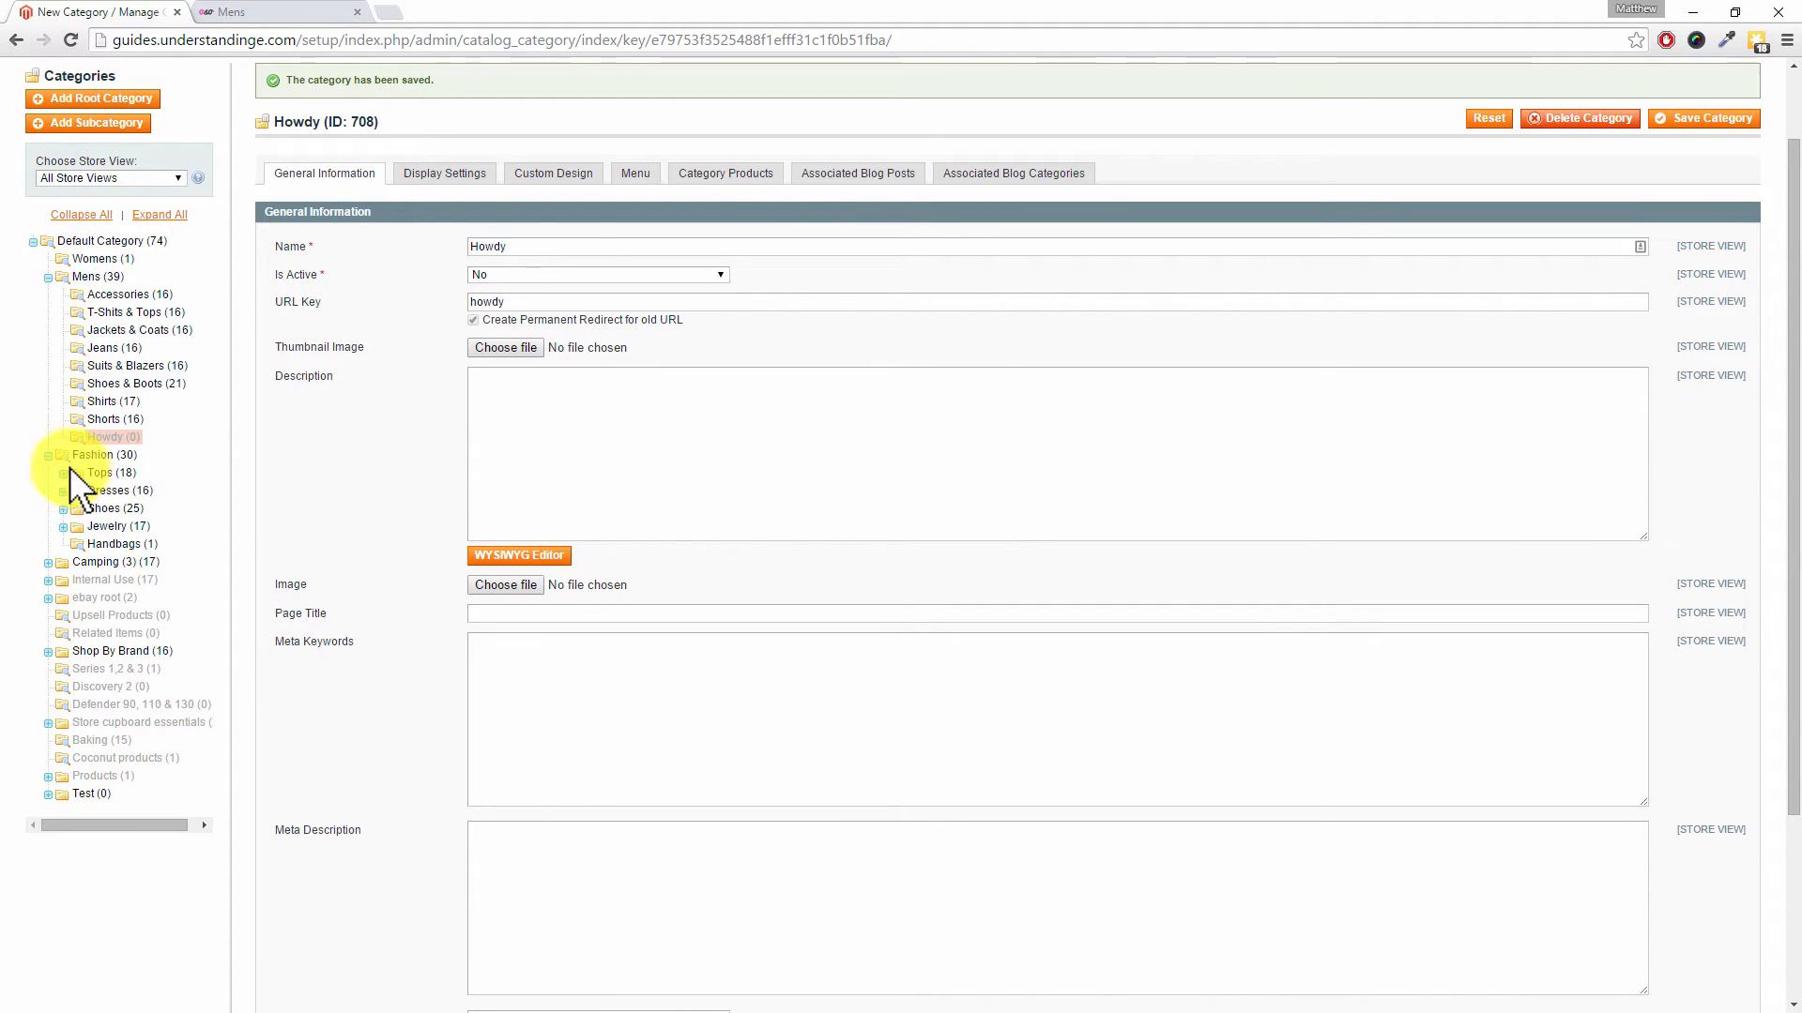
click(63, 473)
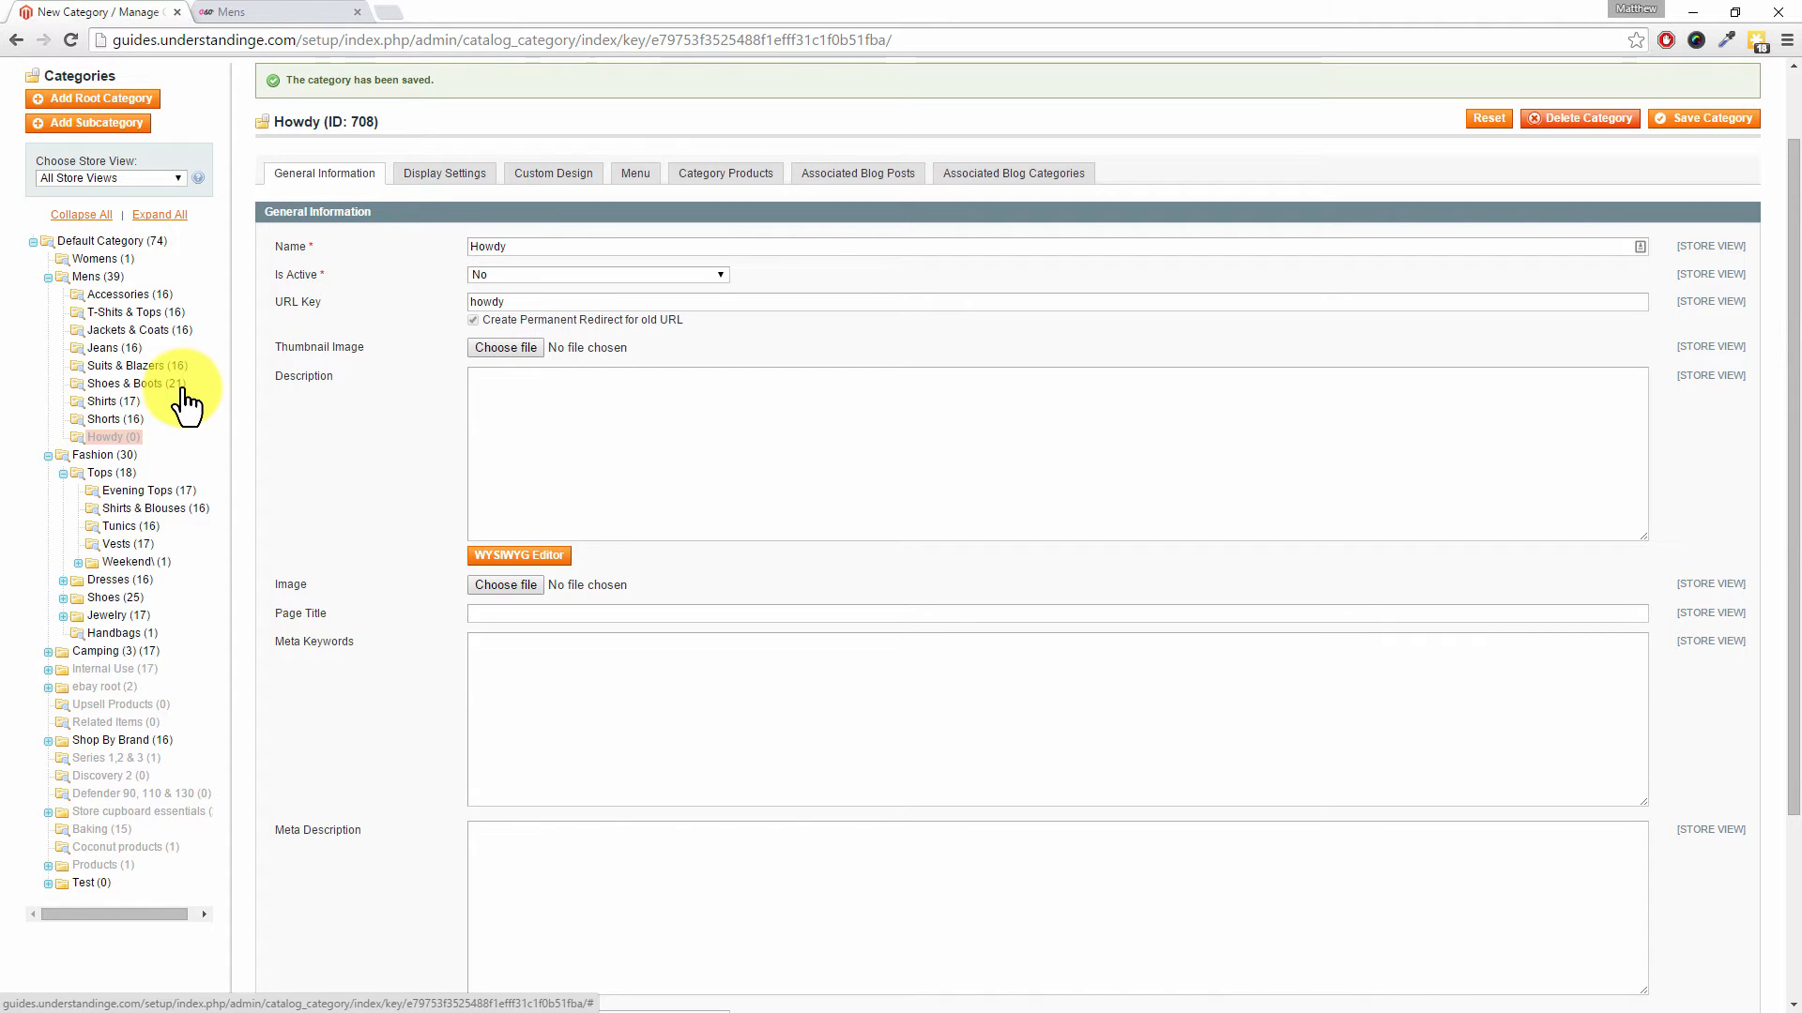
- Expand the Internal Use category, open its settings and examine its active status and subcategories
scroll(212, 396, down, 2)
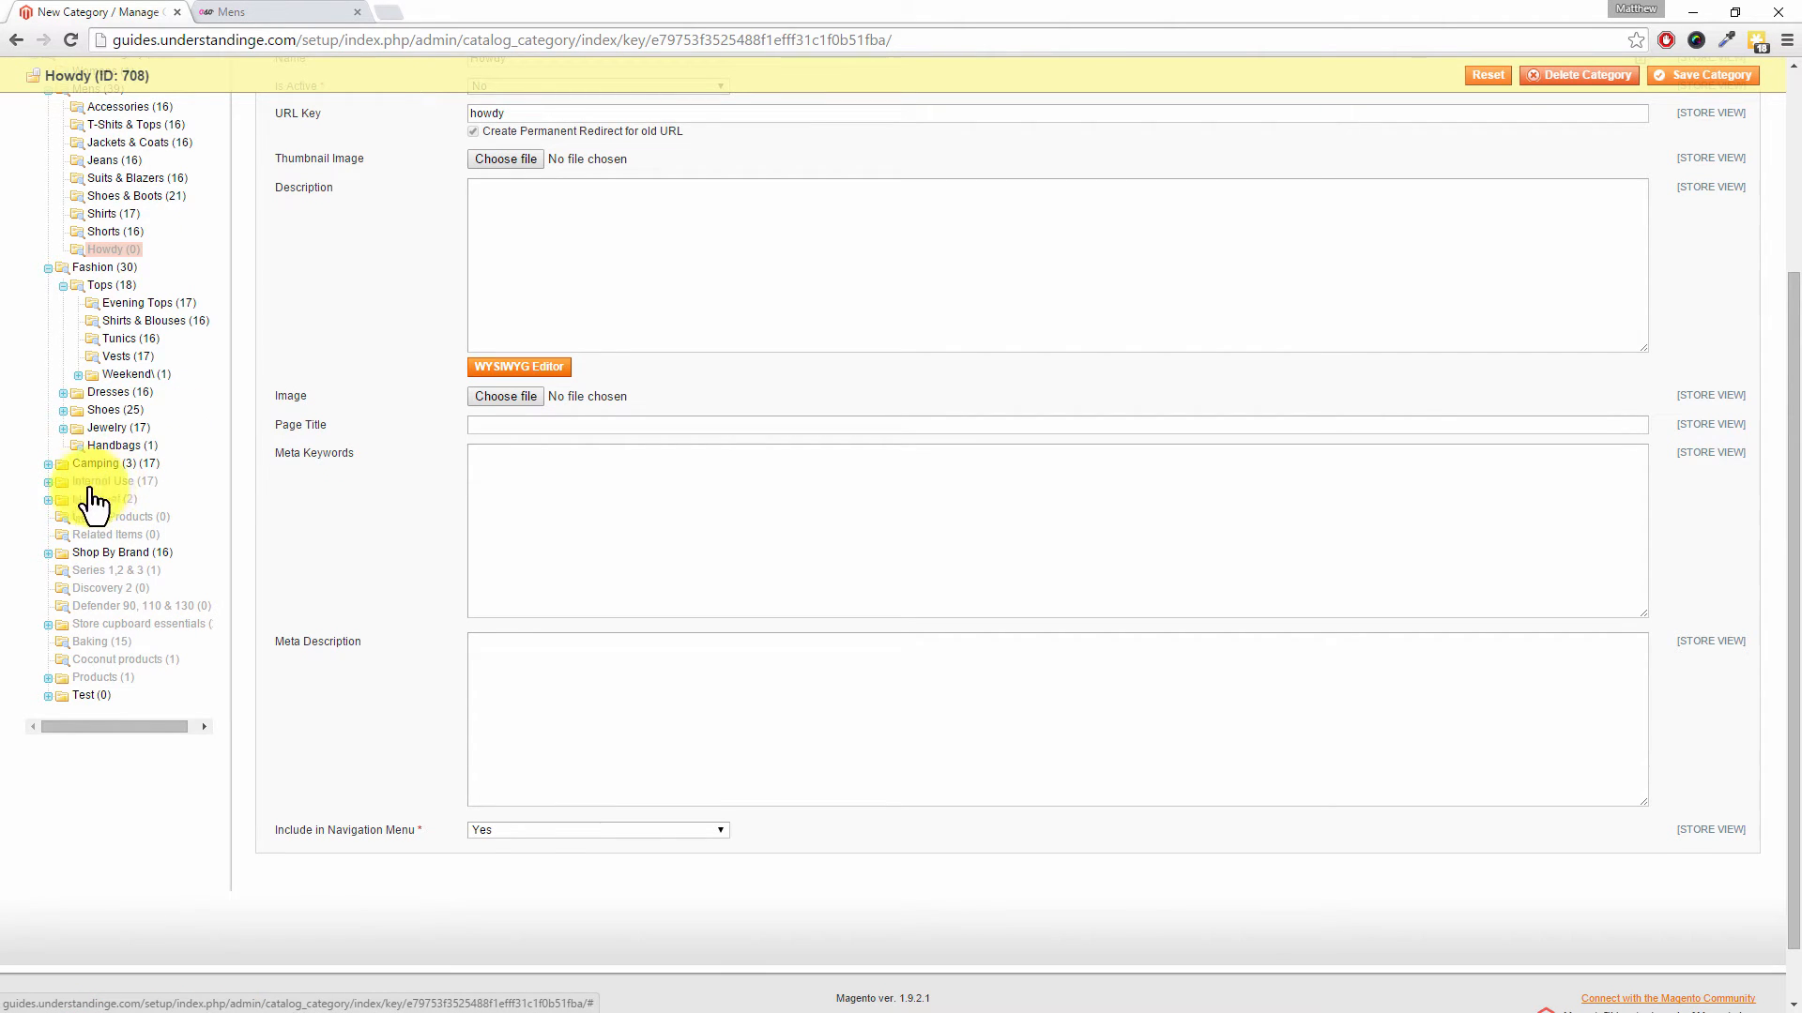
click(48, 482)
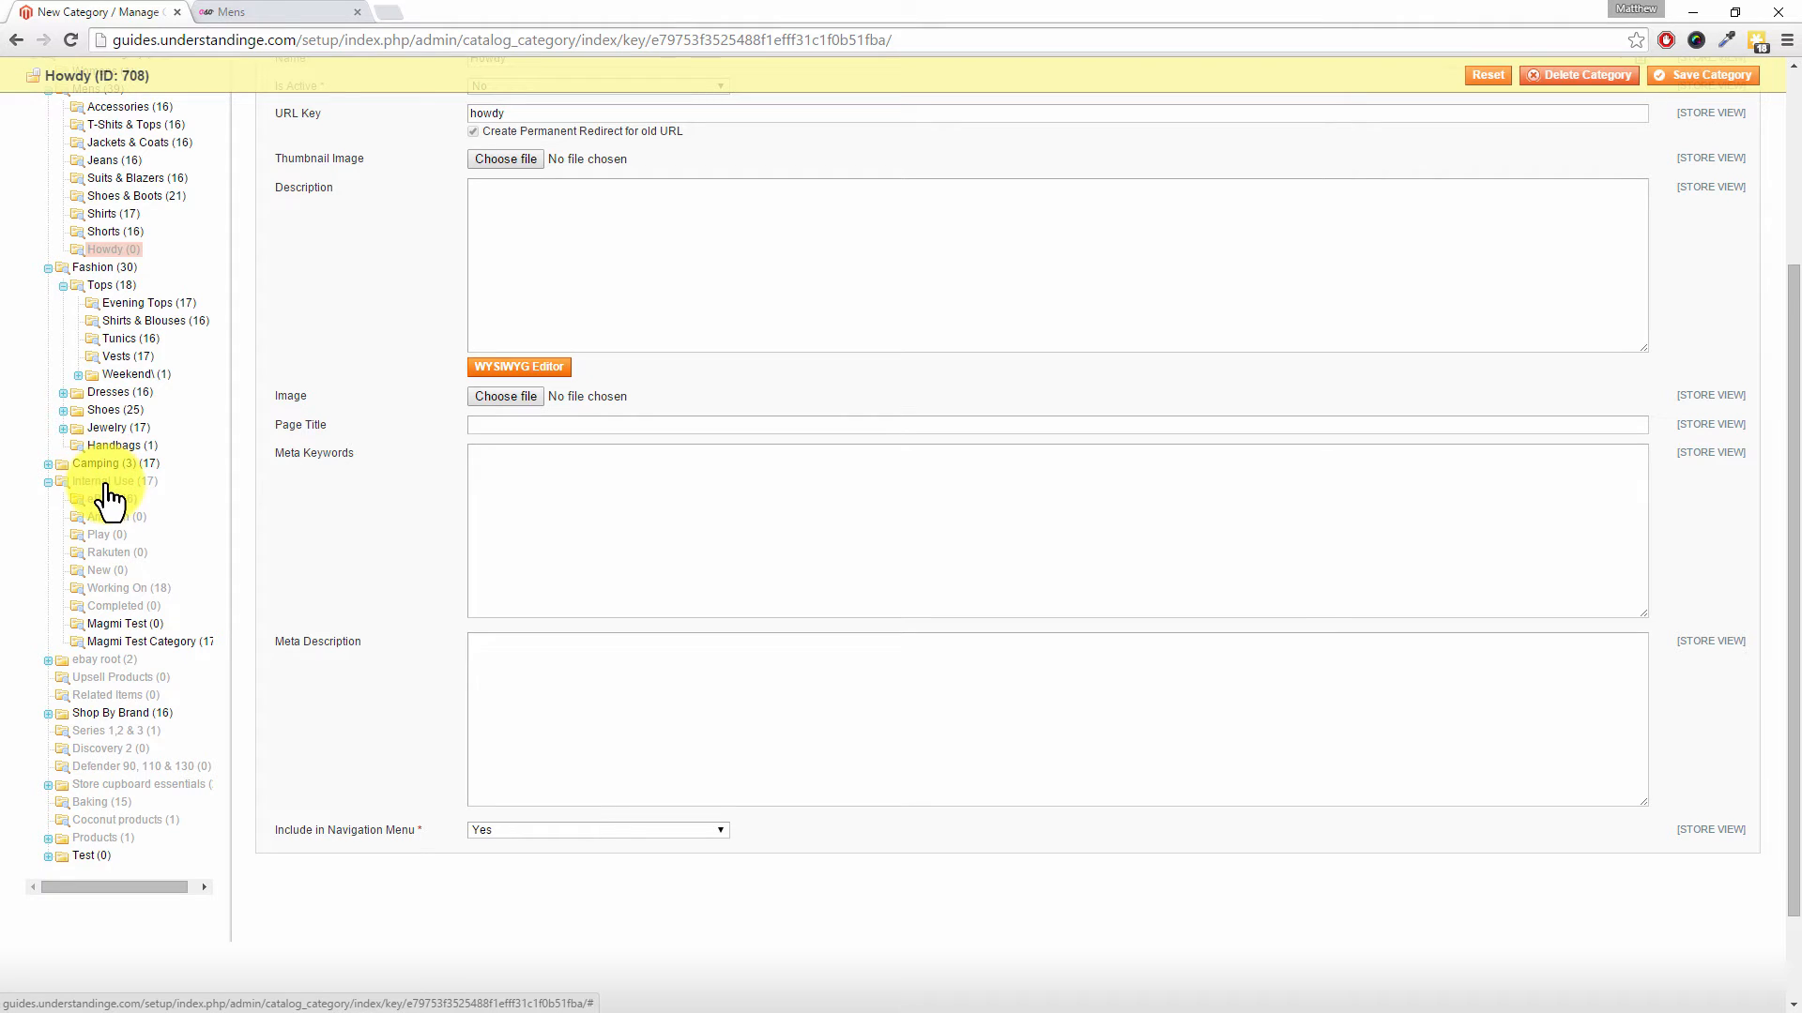
click(107, 482)
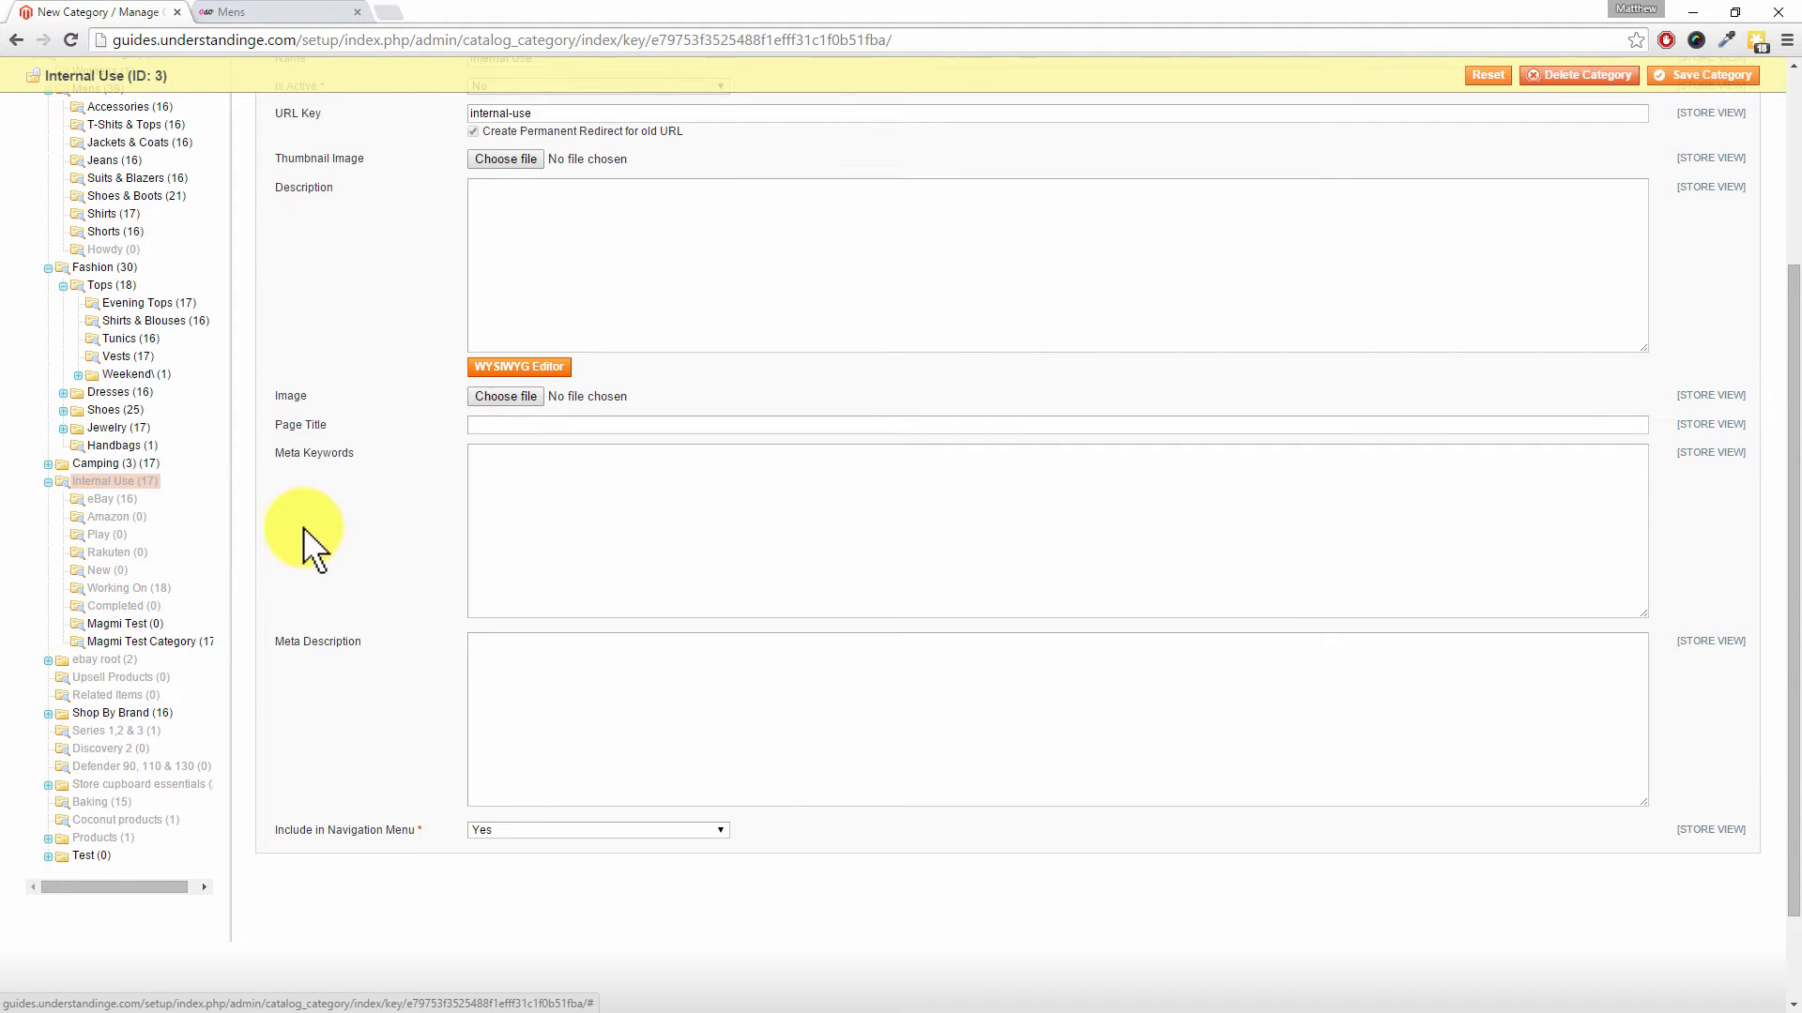
scroll(360, 525, up, 2)
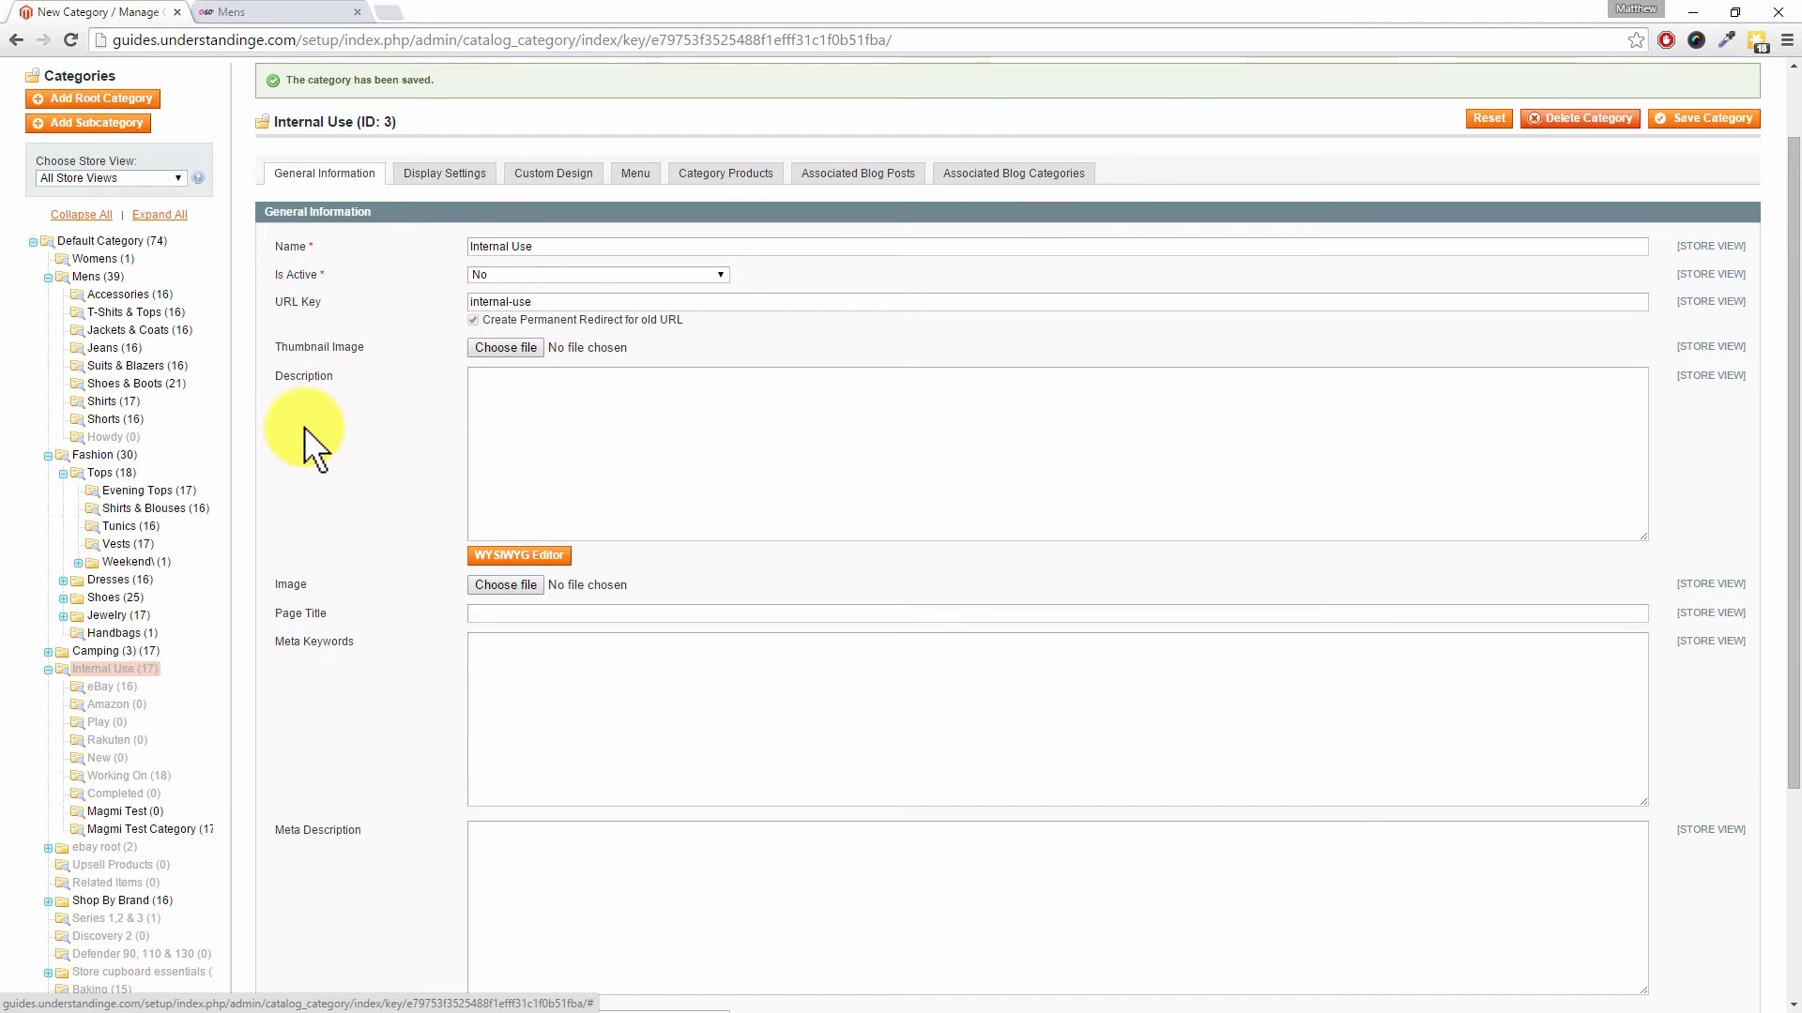
scroll(303, 429, down, 1)
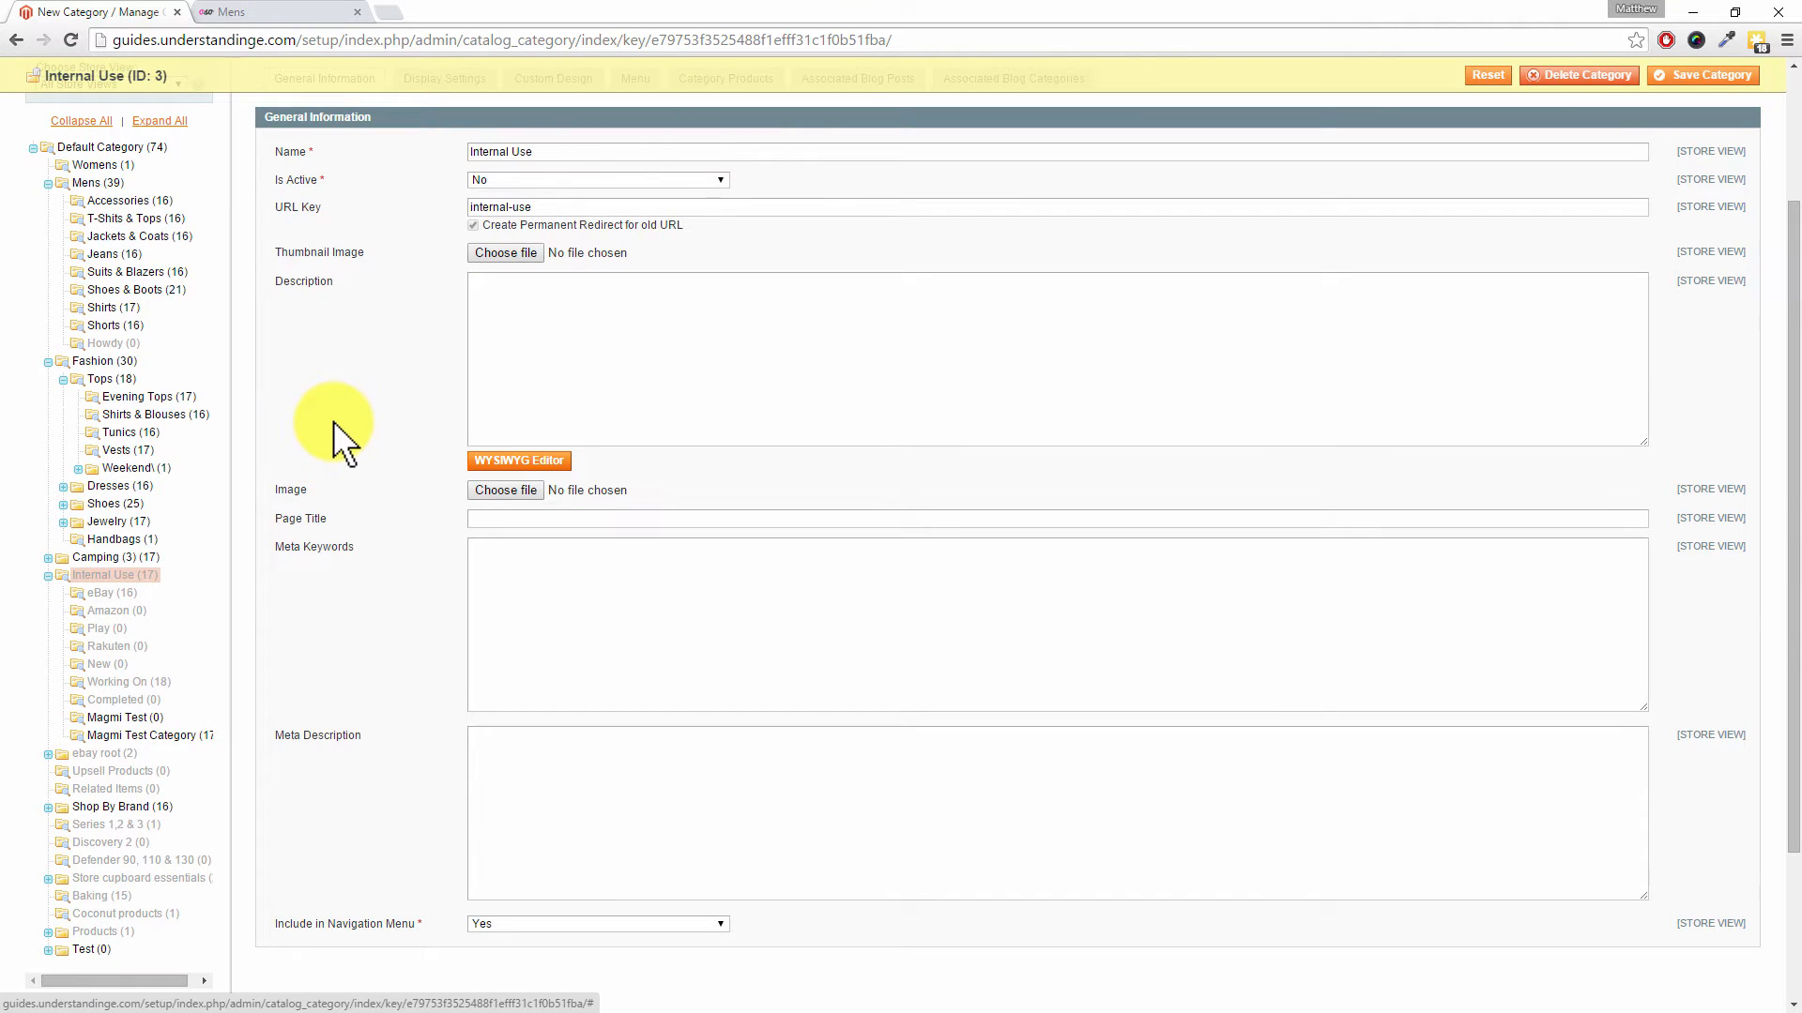
scroll(309, 445, down, 1)
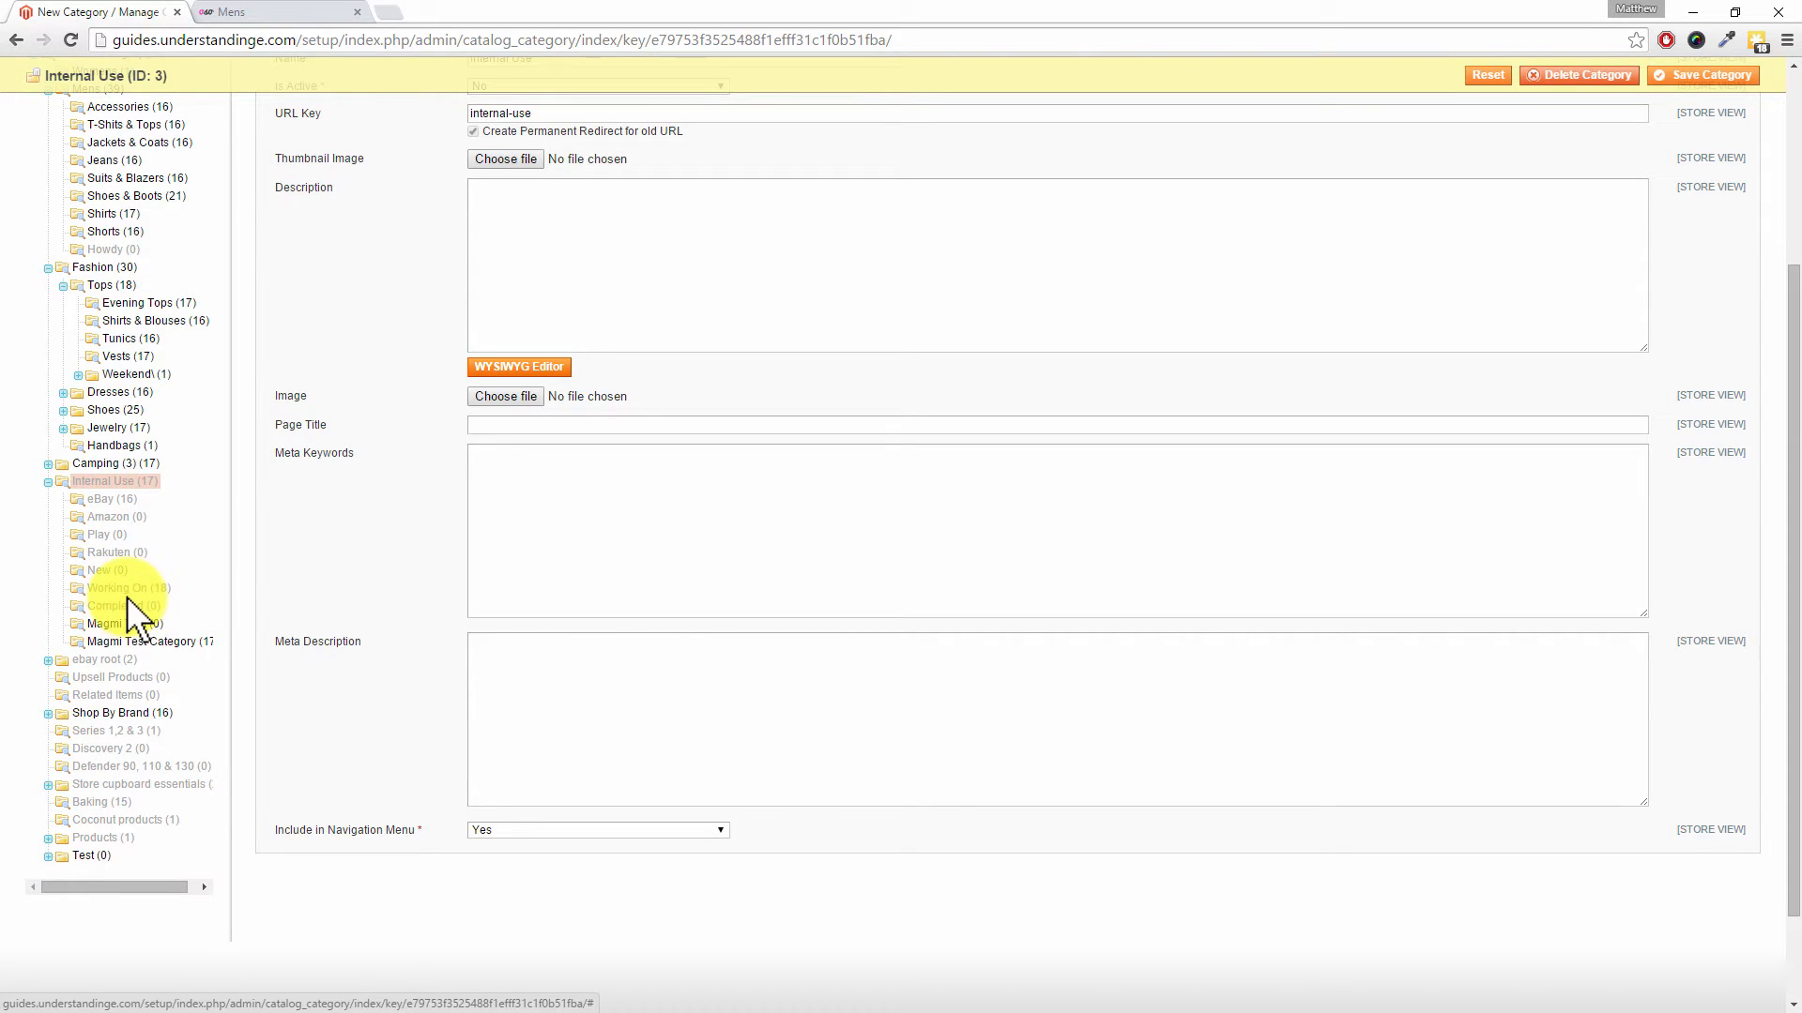
scroll(131, 614, up, 1)
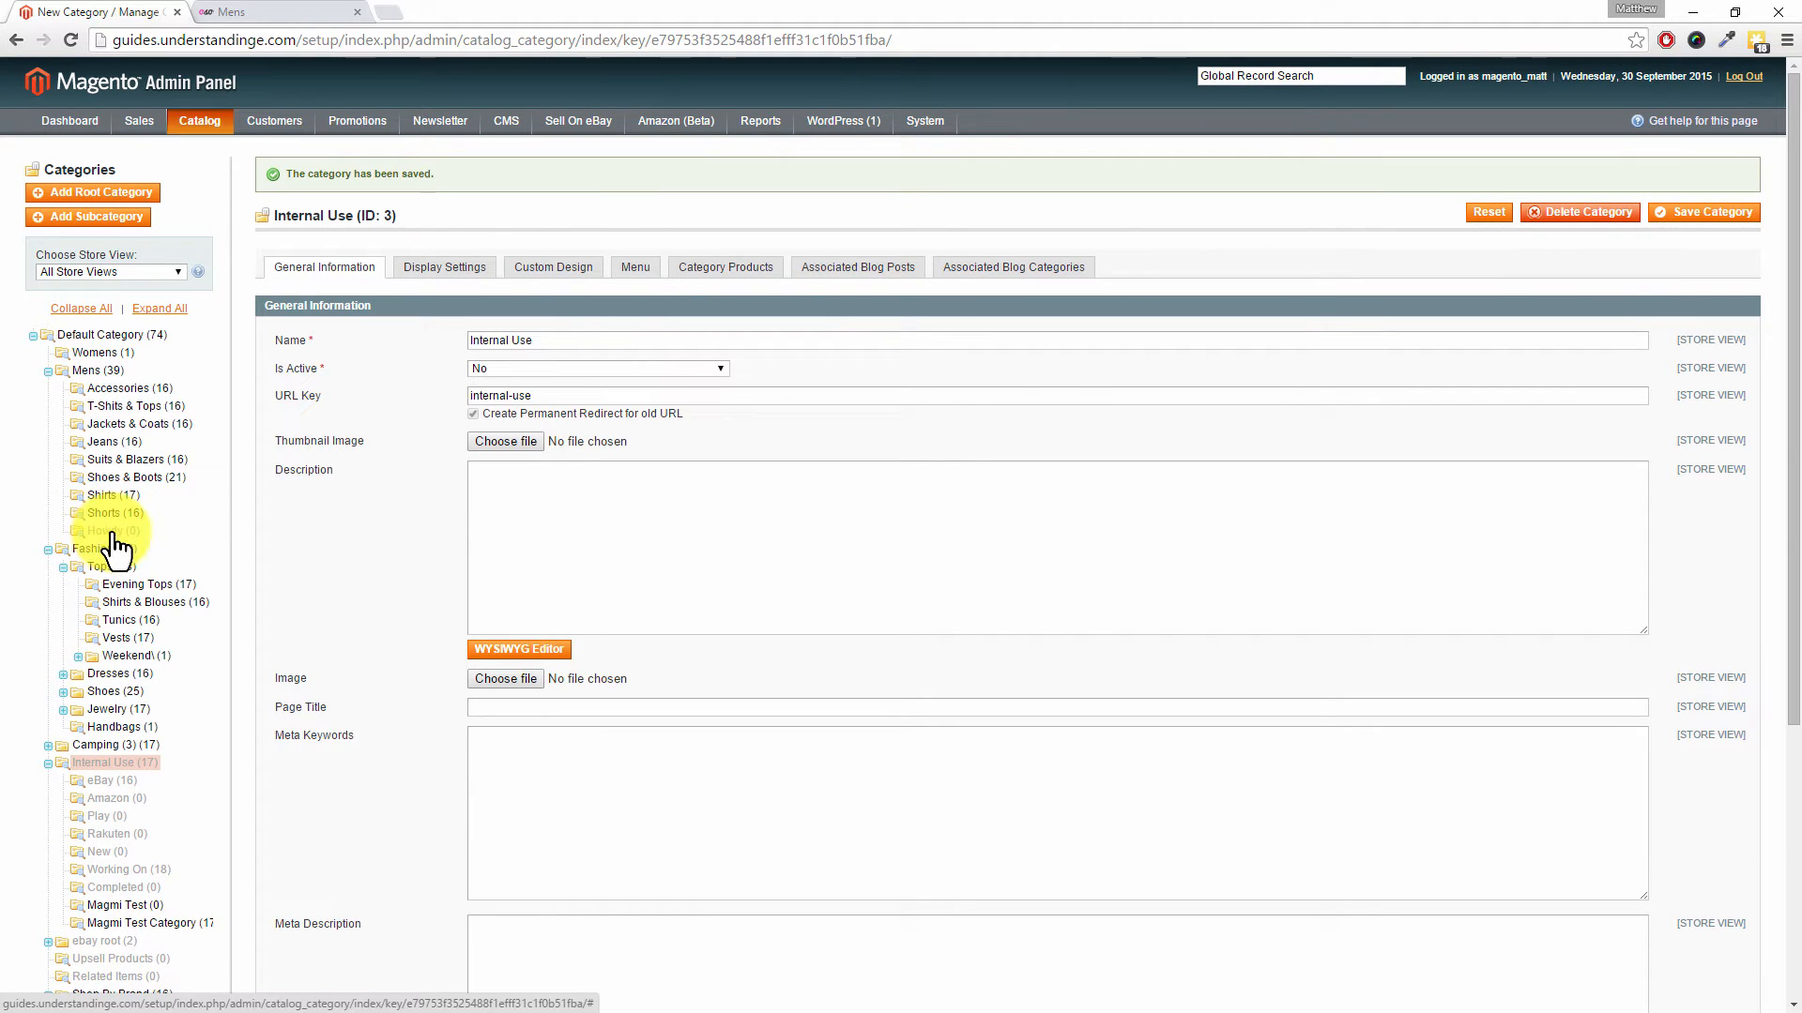
- Start a new subcategory under Mens, name it Electronics and set Is Active to Yes
click(98, 371)
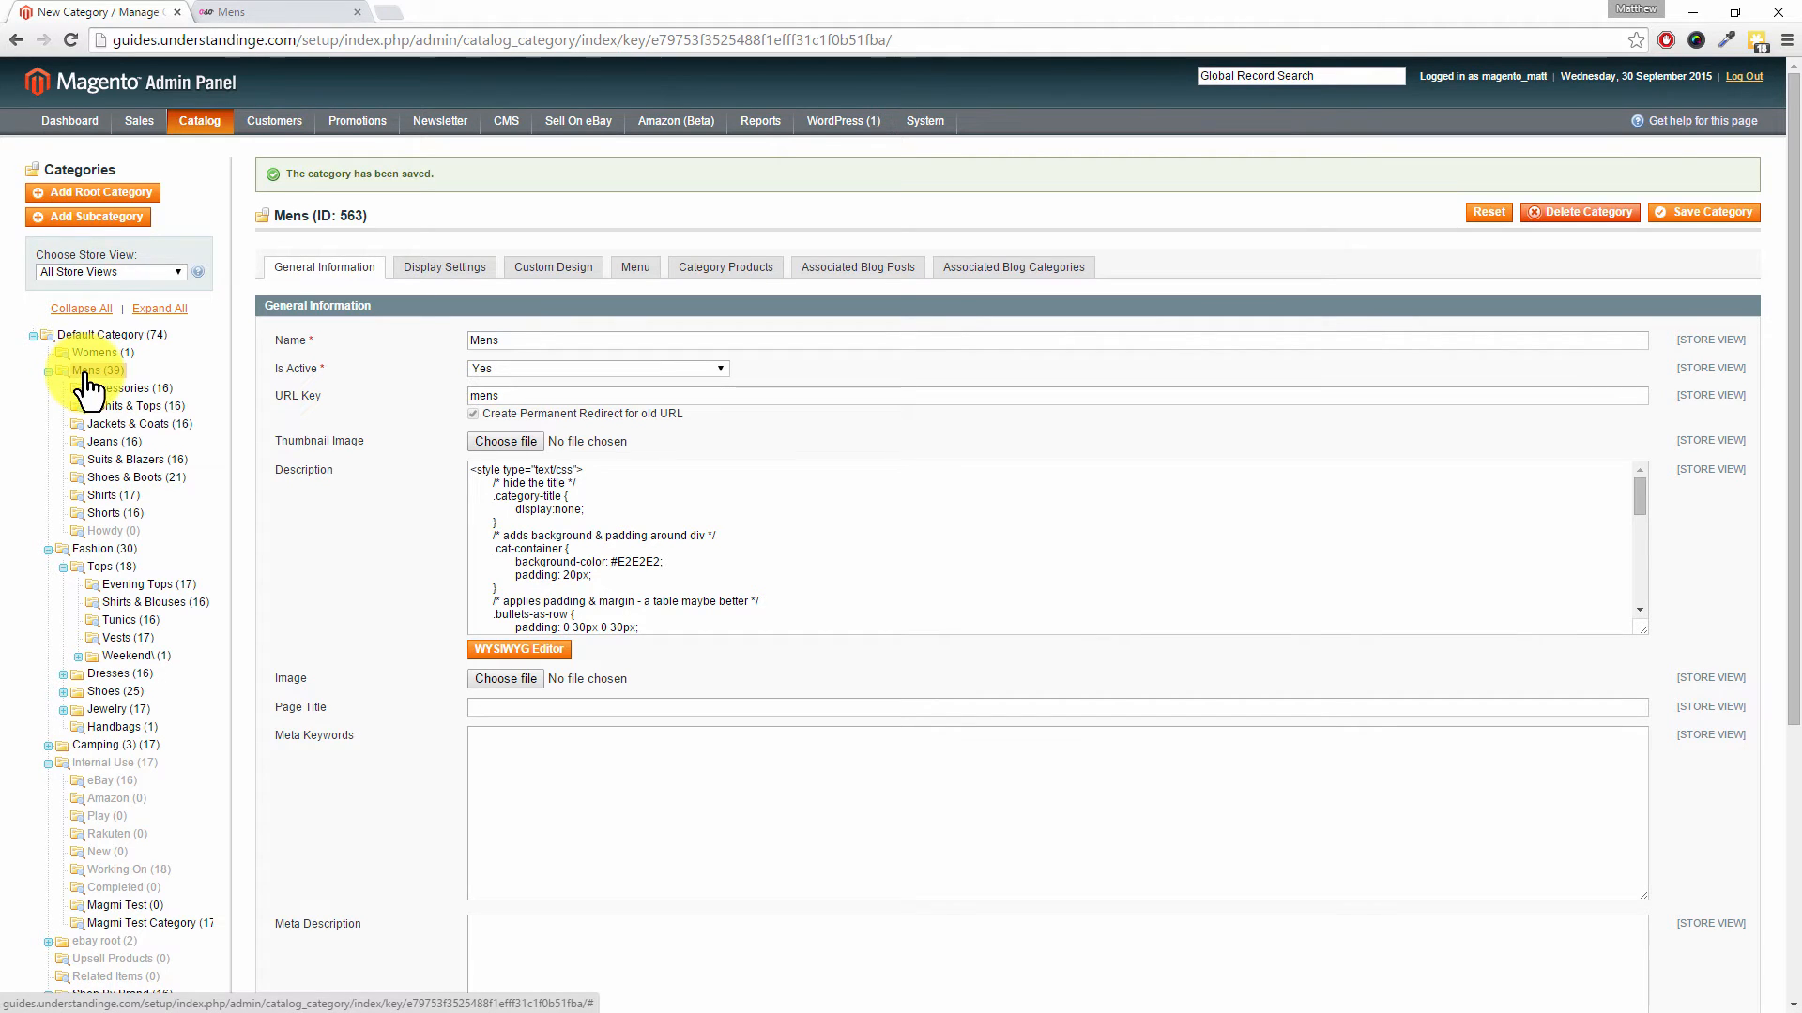
click(116, 222)
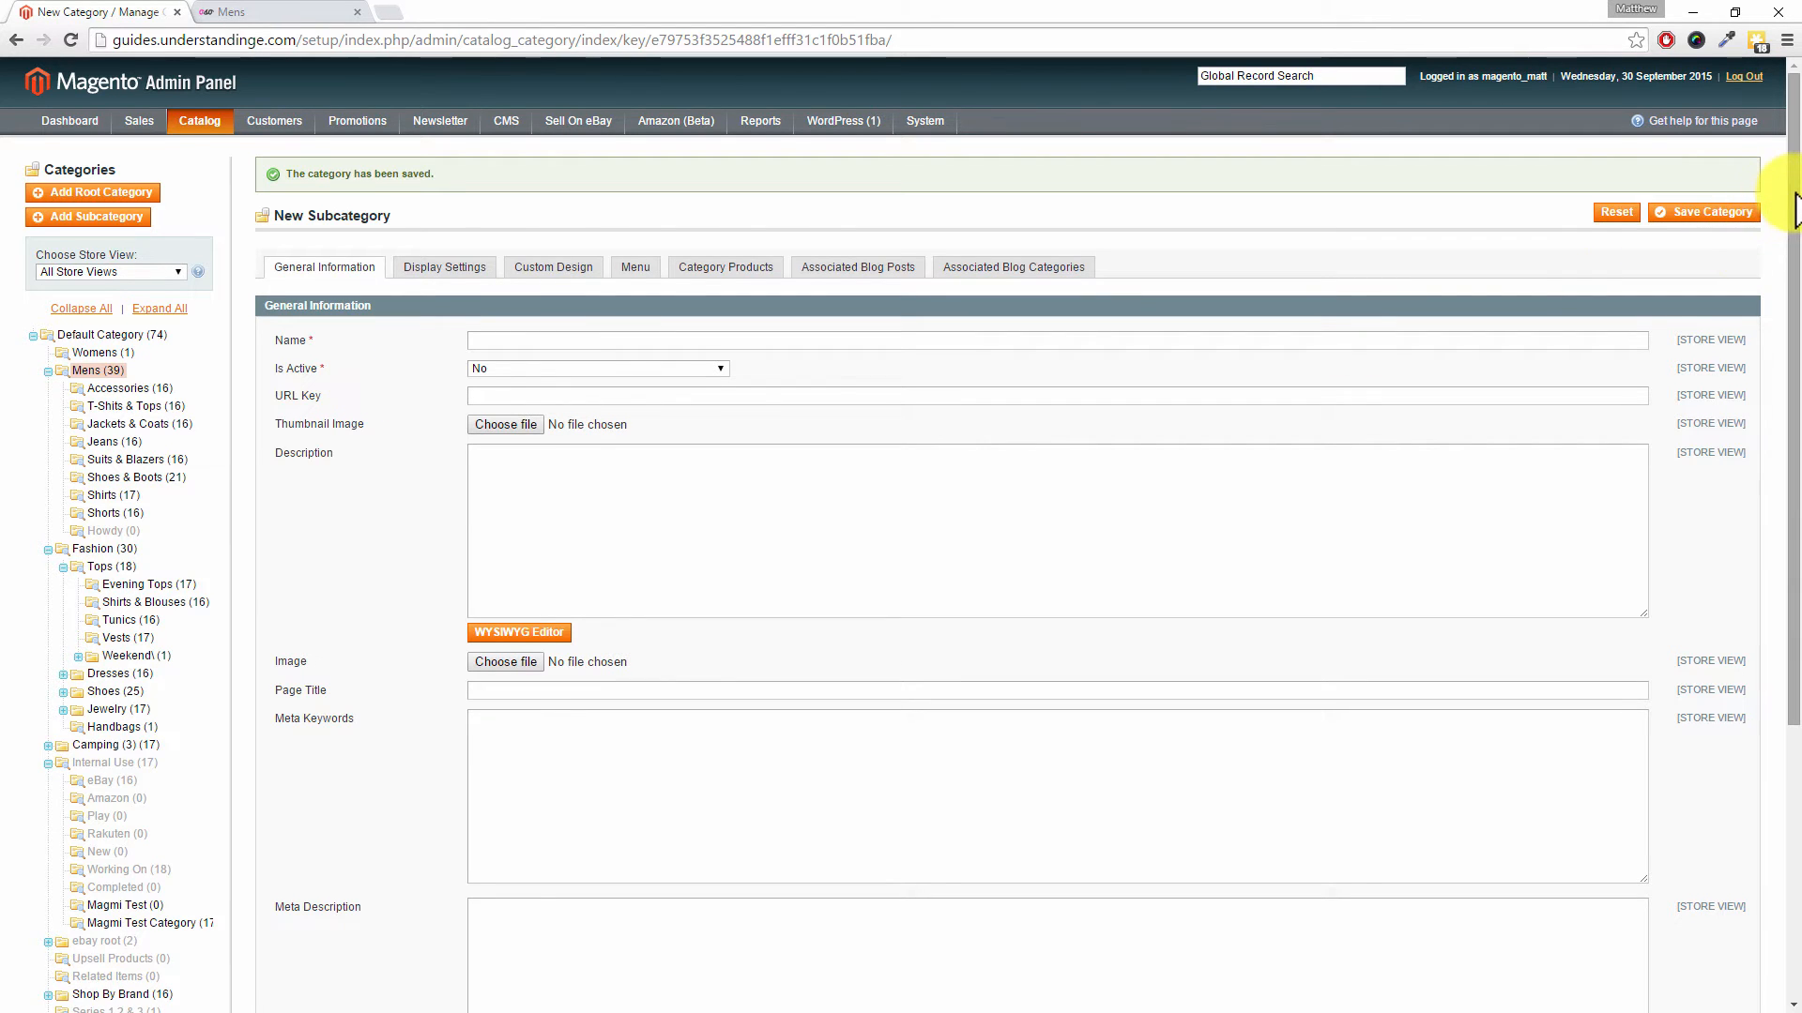
scroll(1794, 208, down, 1)
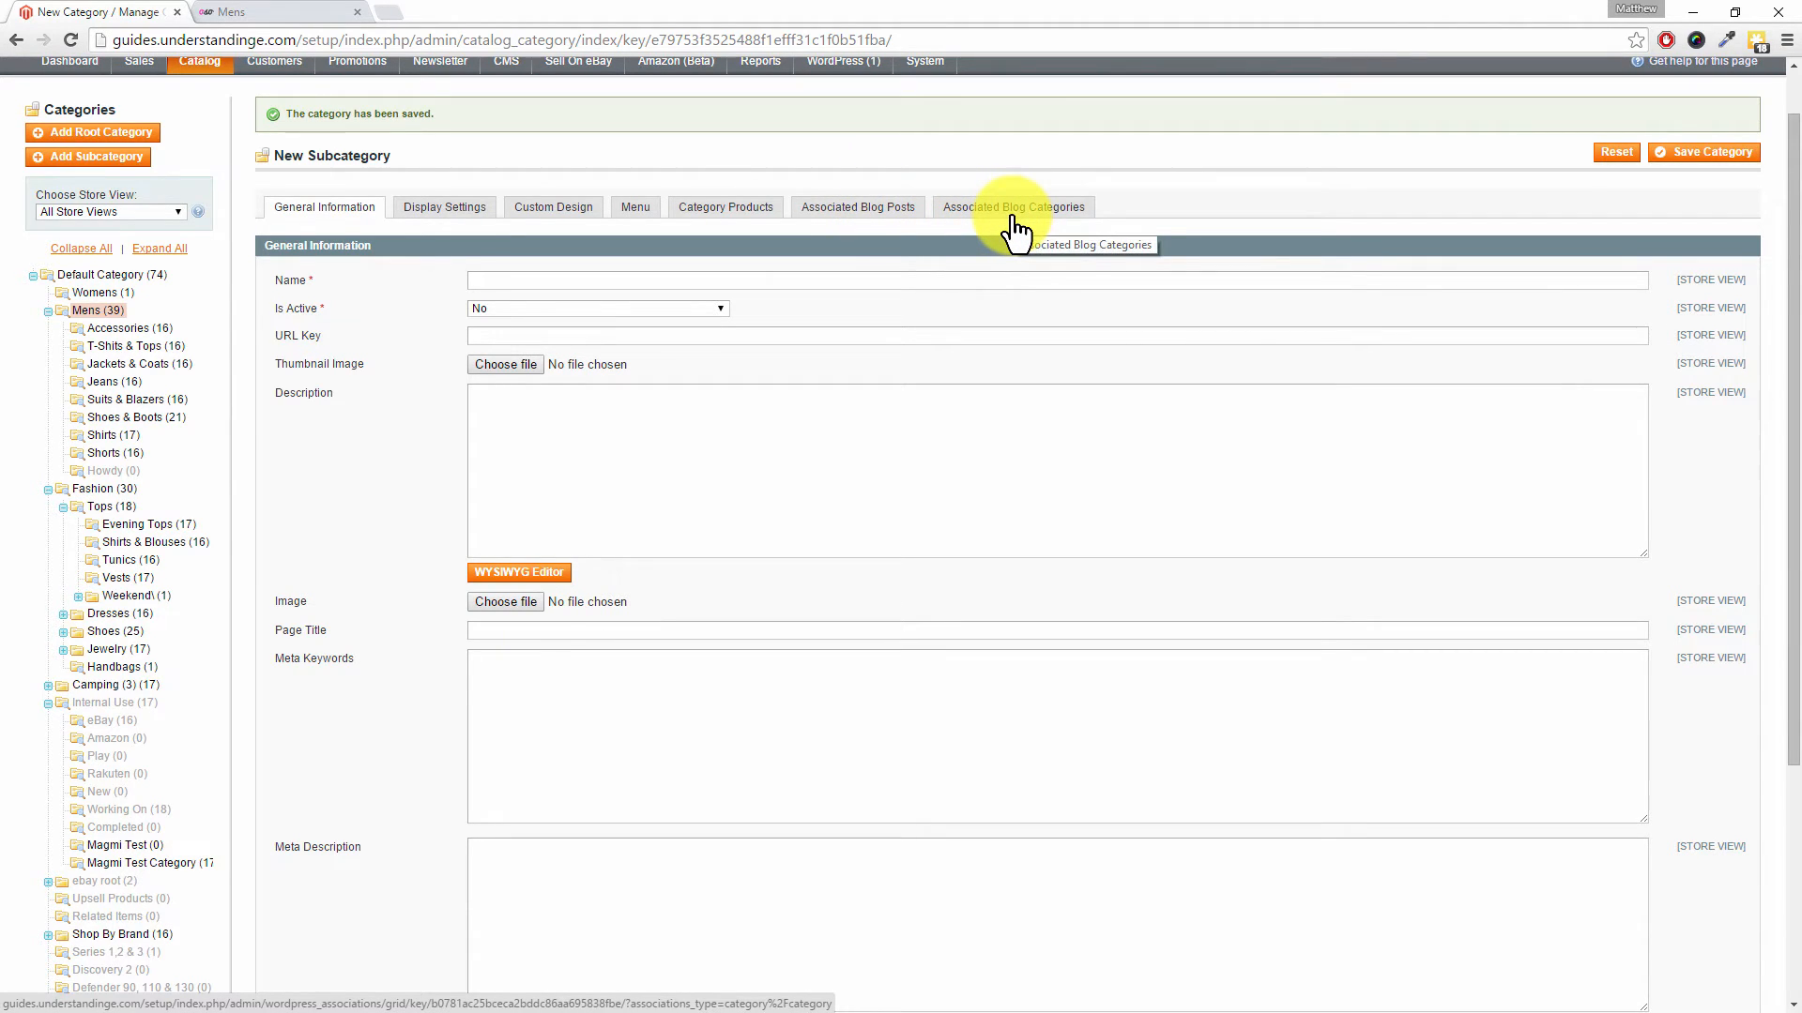
scroll(1015, 230, up, 1)
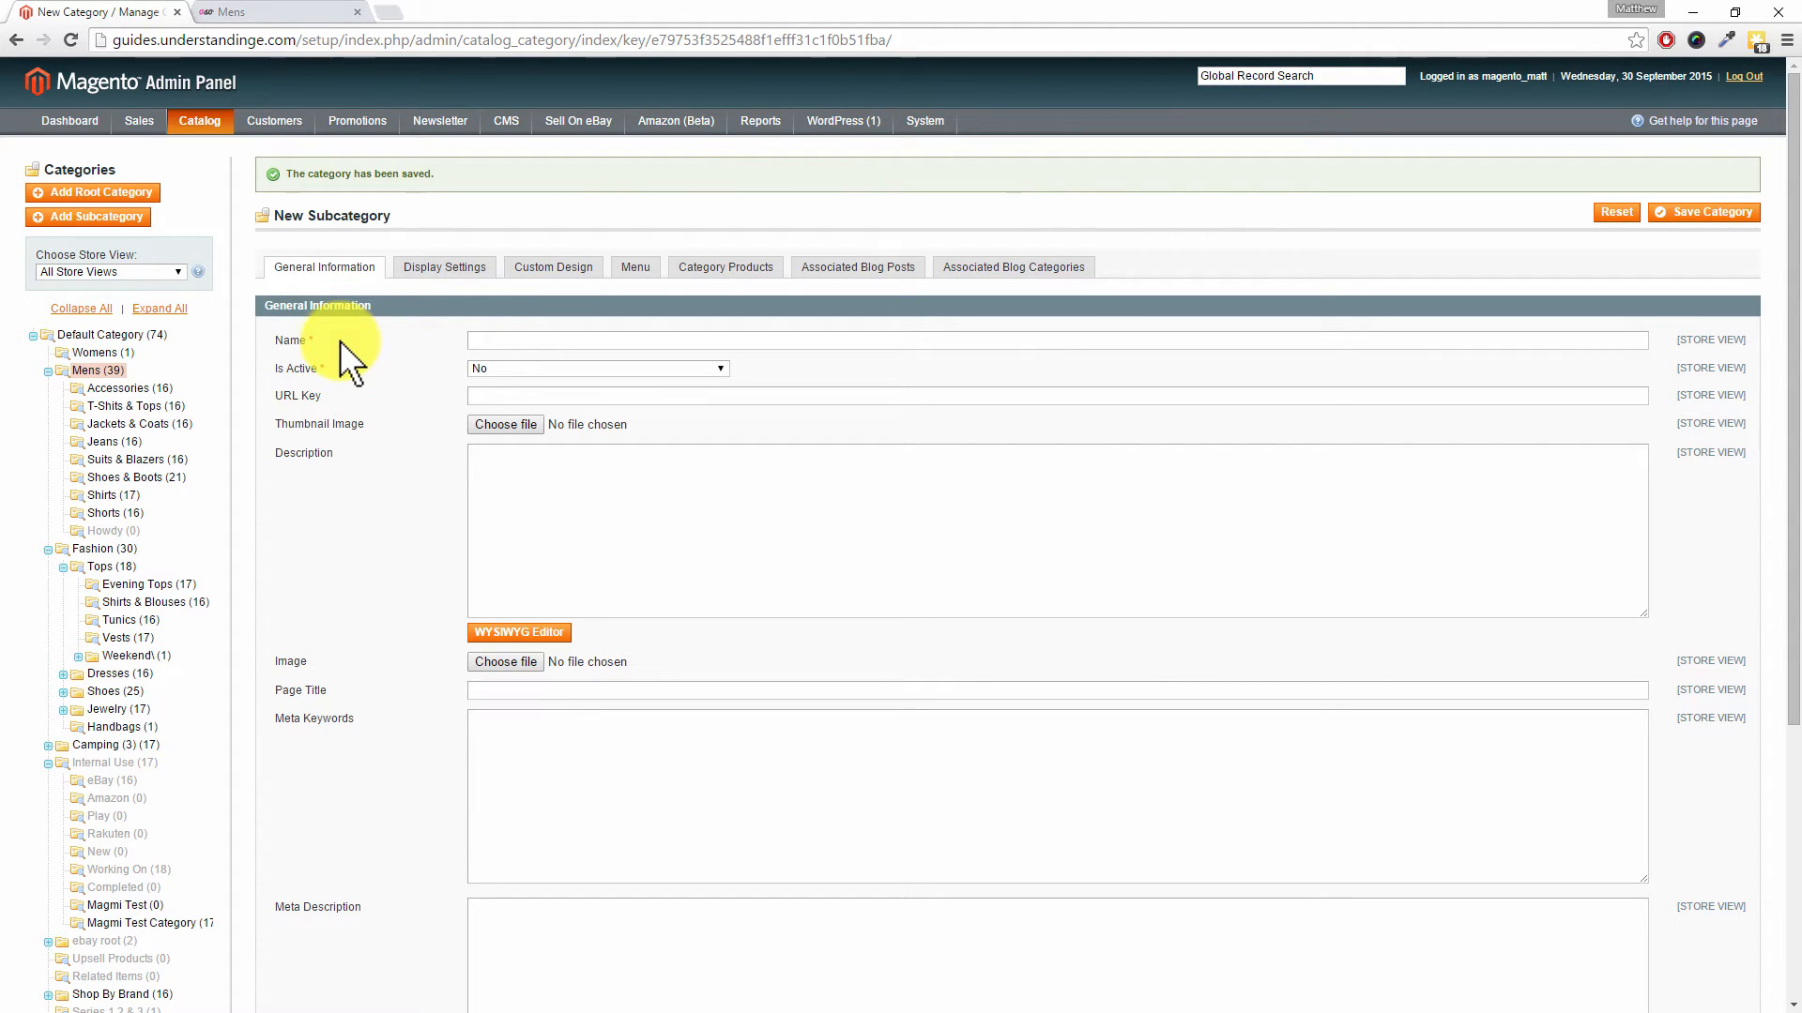
click(502, 339)
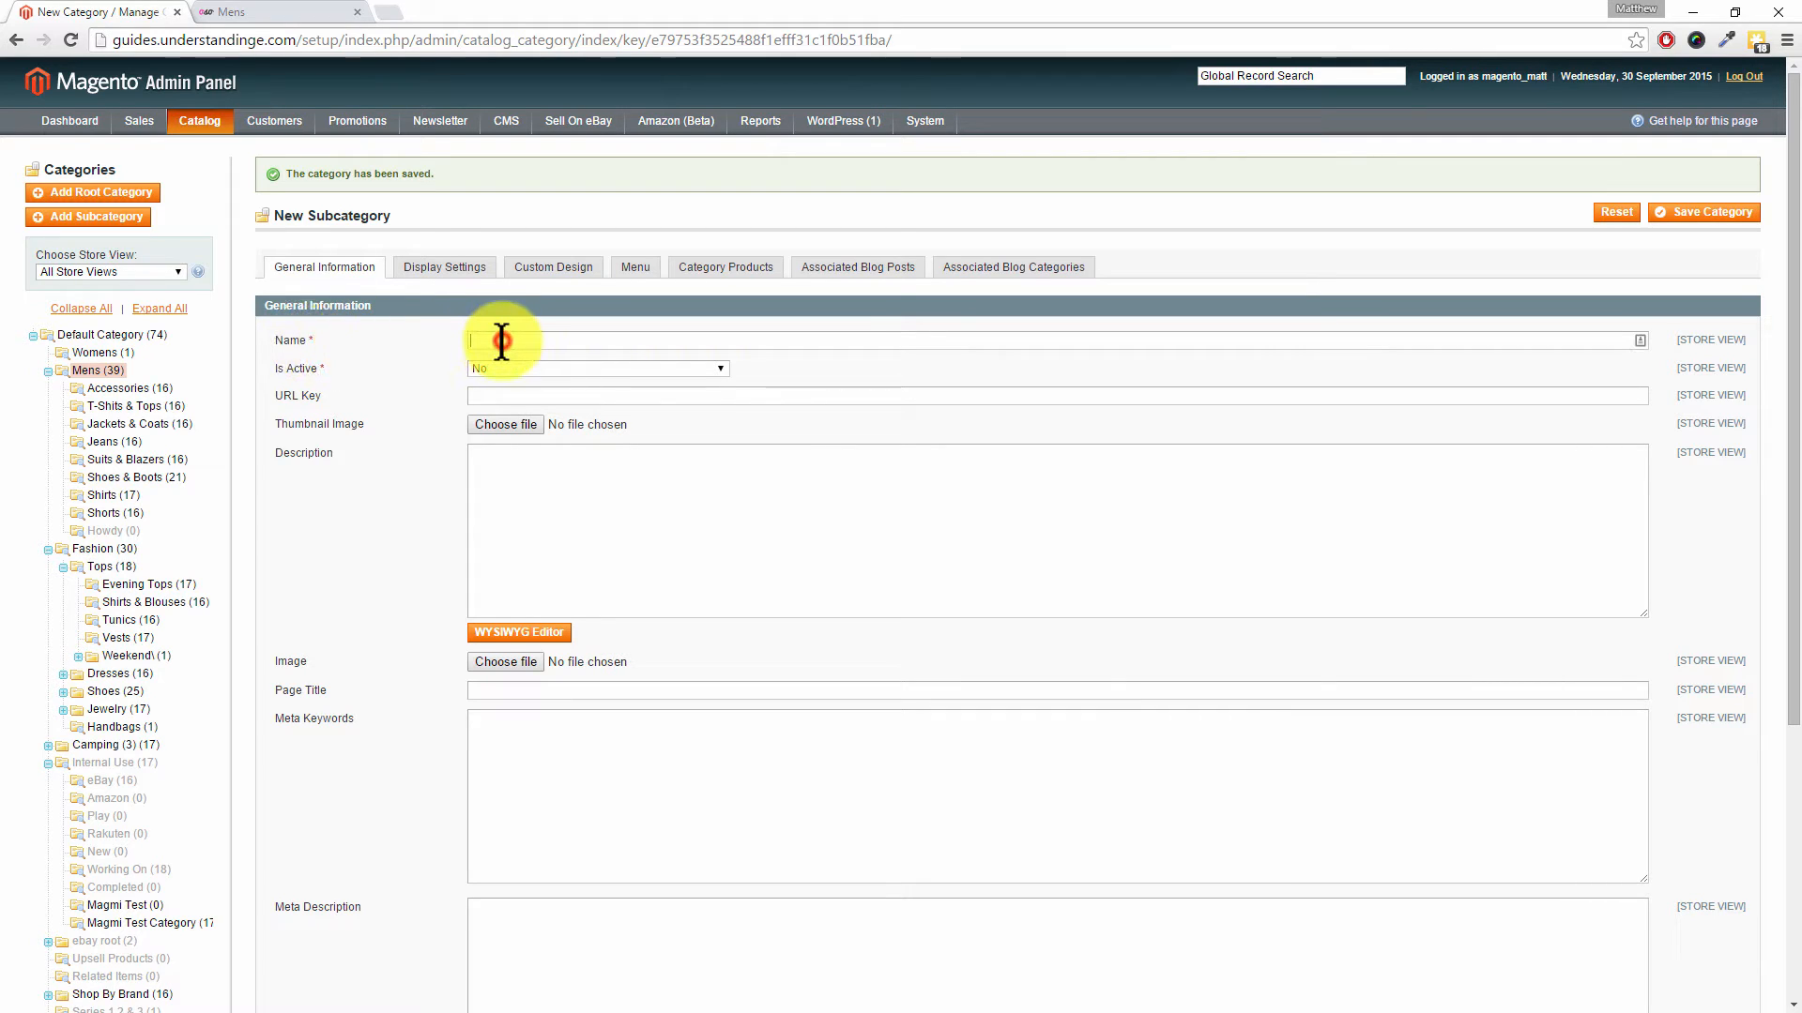
text(Electronics)
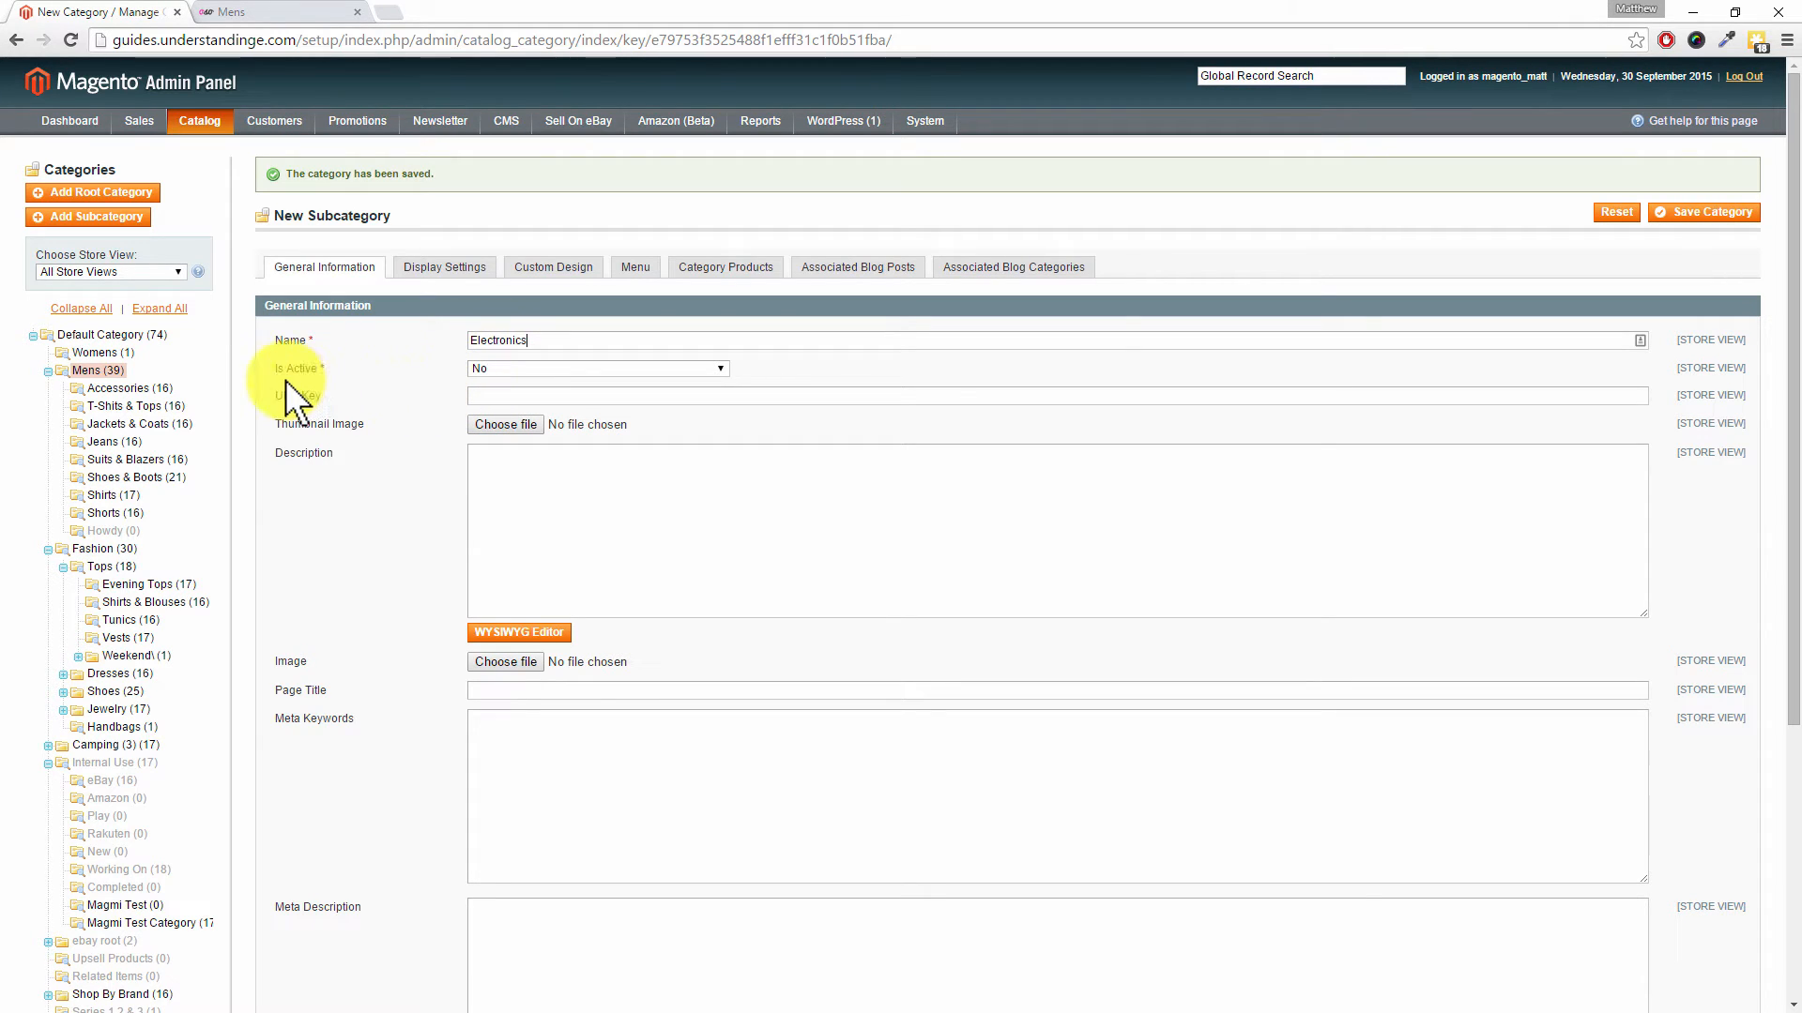
click(497, 364)
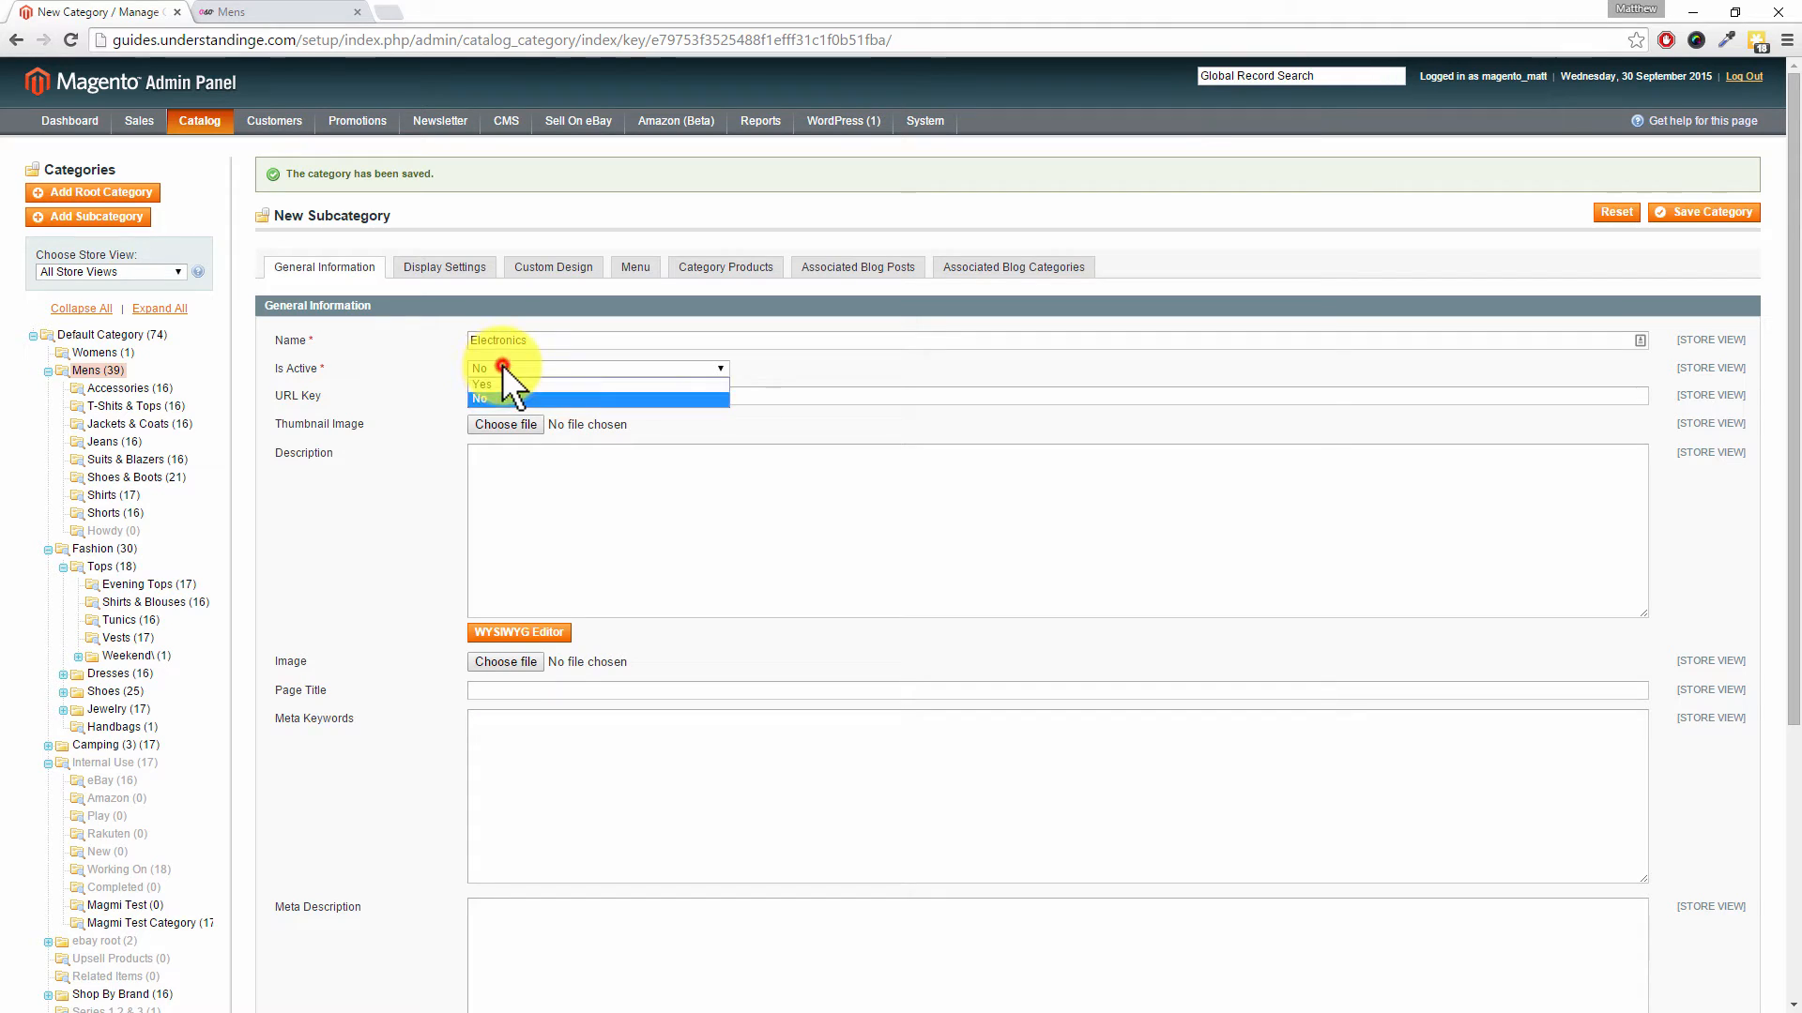
click(504, 385)
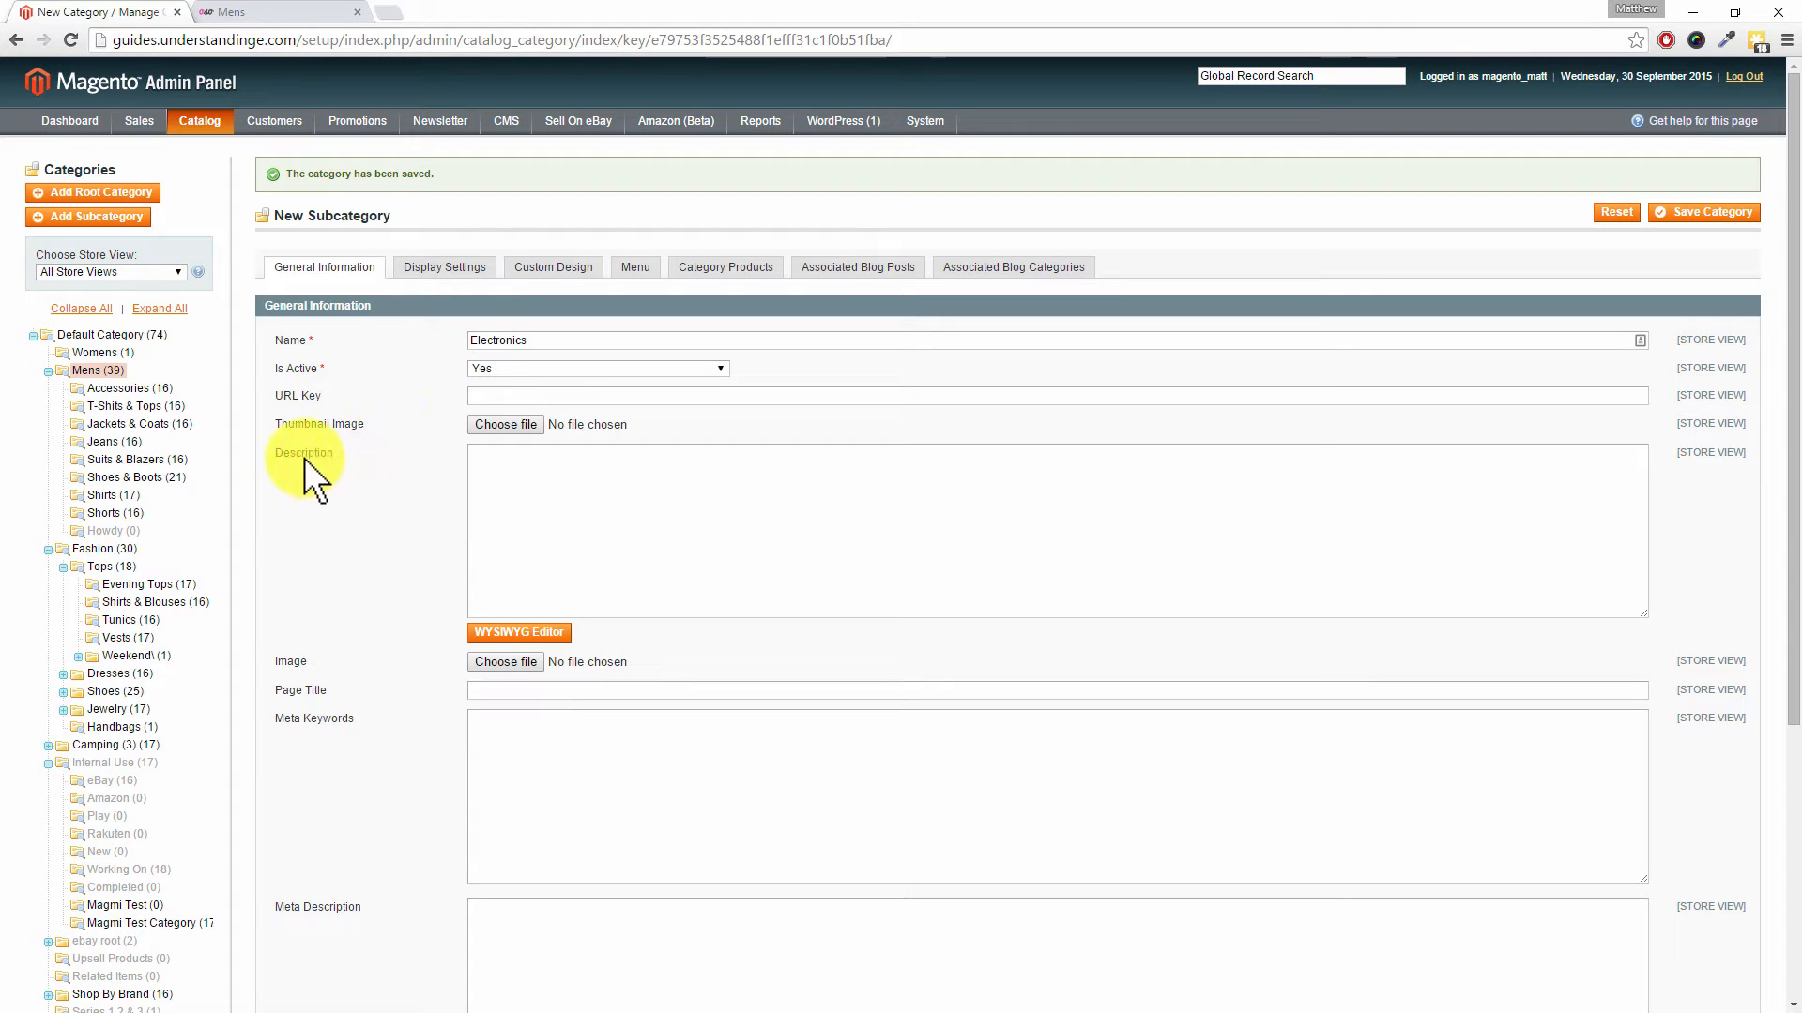
- Examine the heading and description text on the storefront's Mens page, and return to the new subcategory's Description field
click(512, 484)
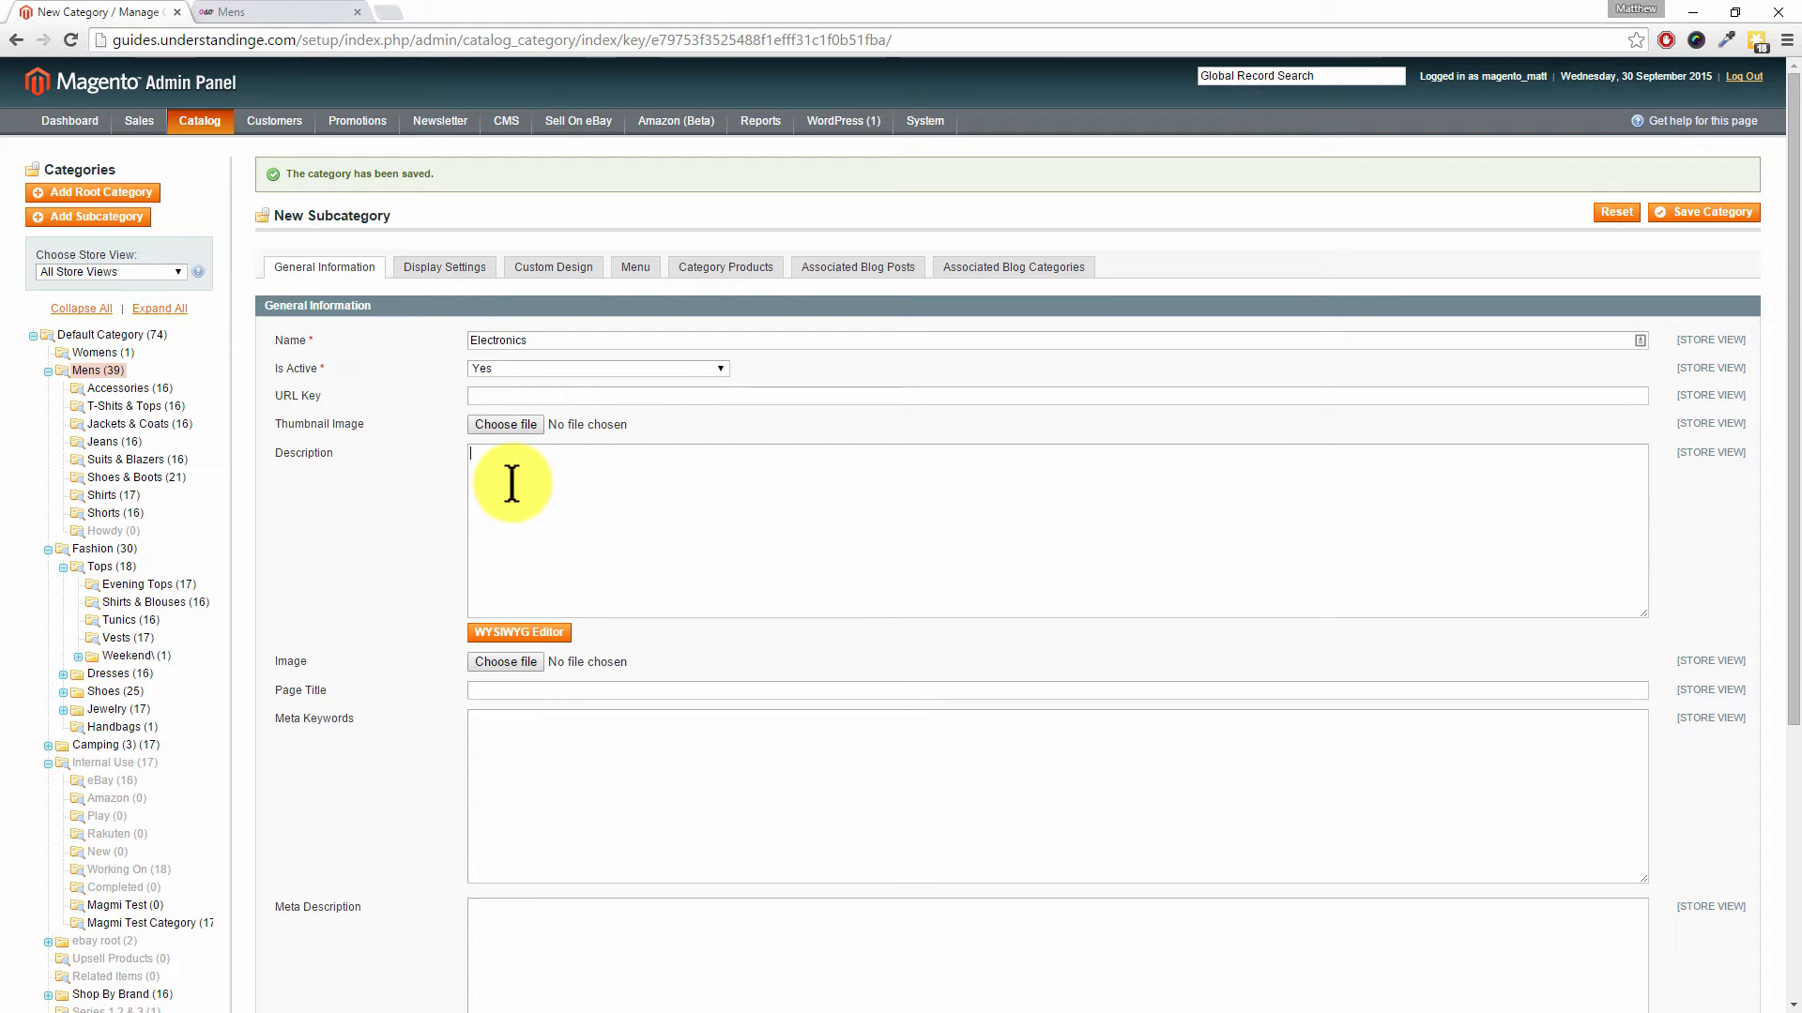
click(267, 14)
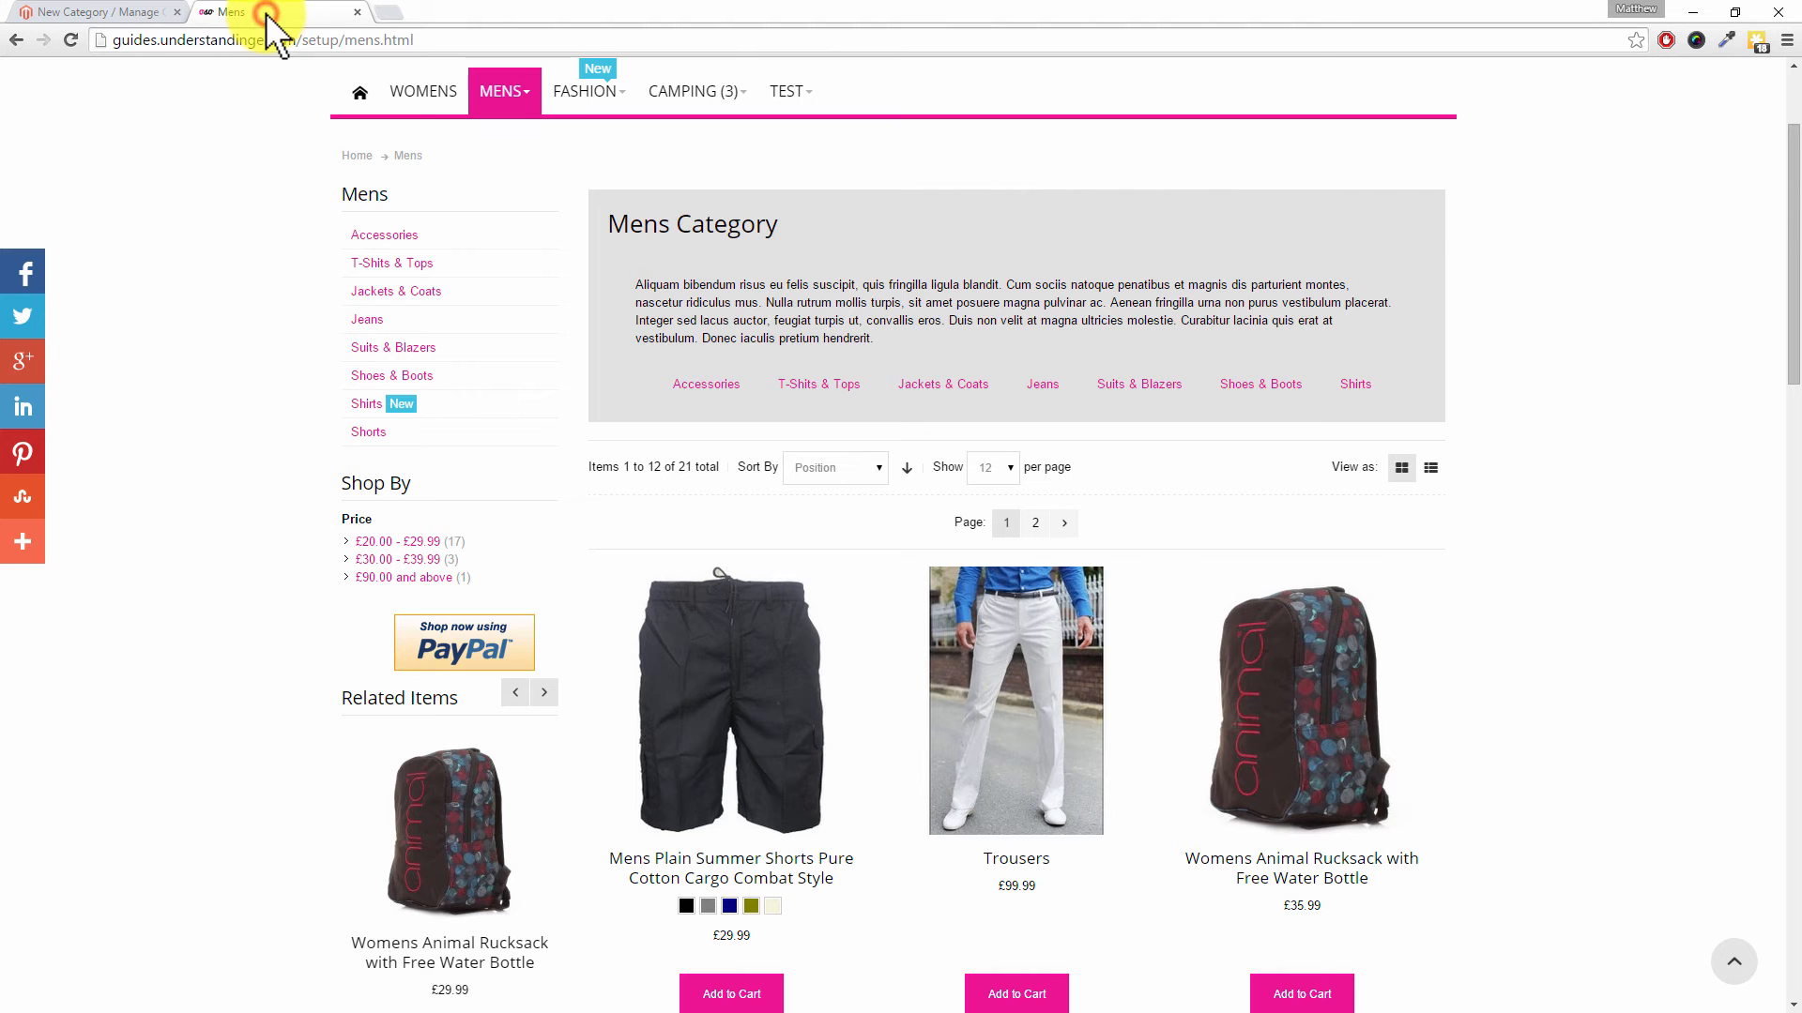
drag(610, 230, 672, 228)
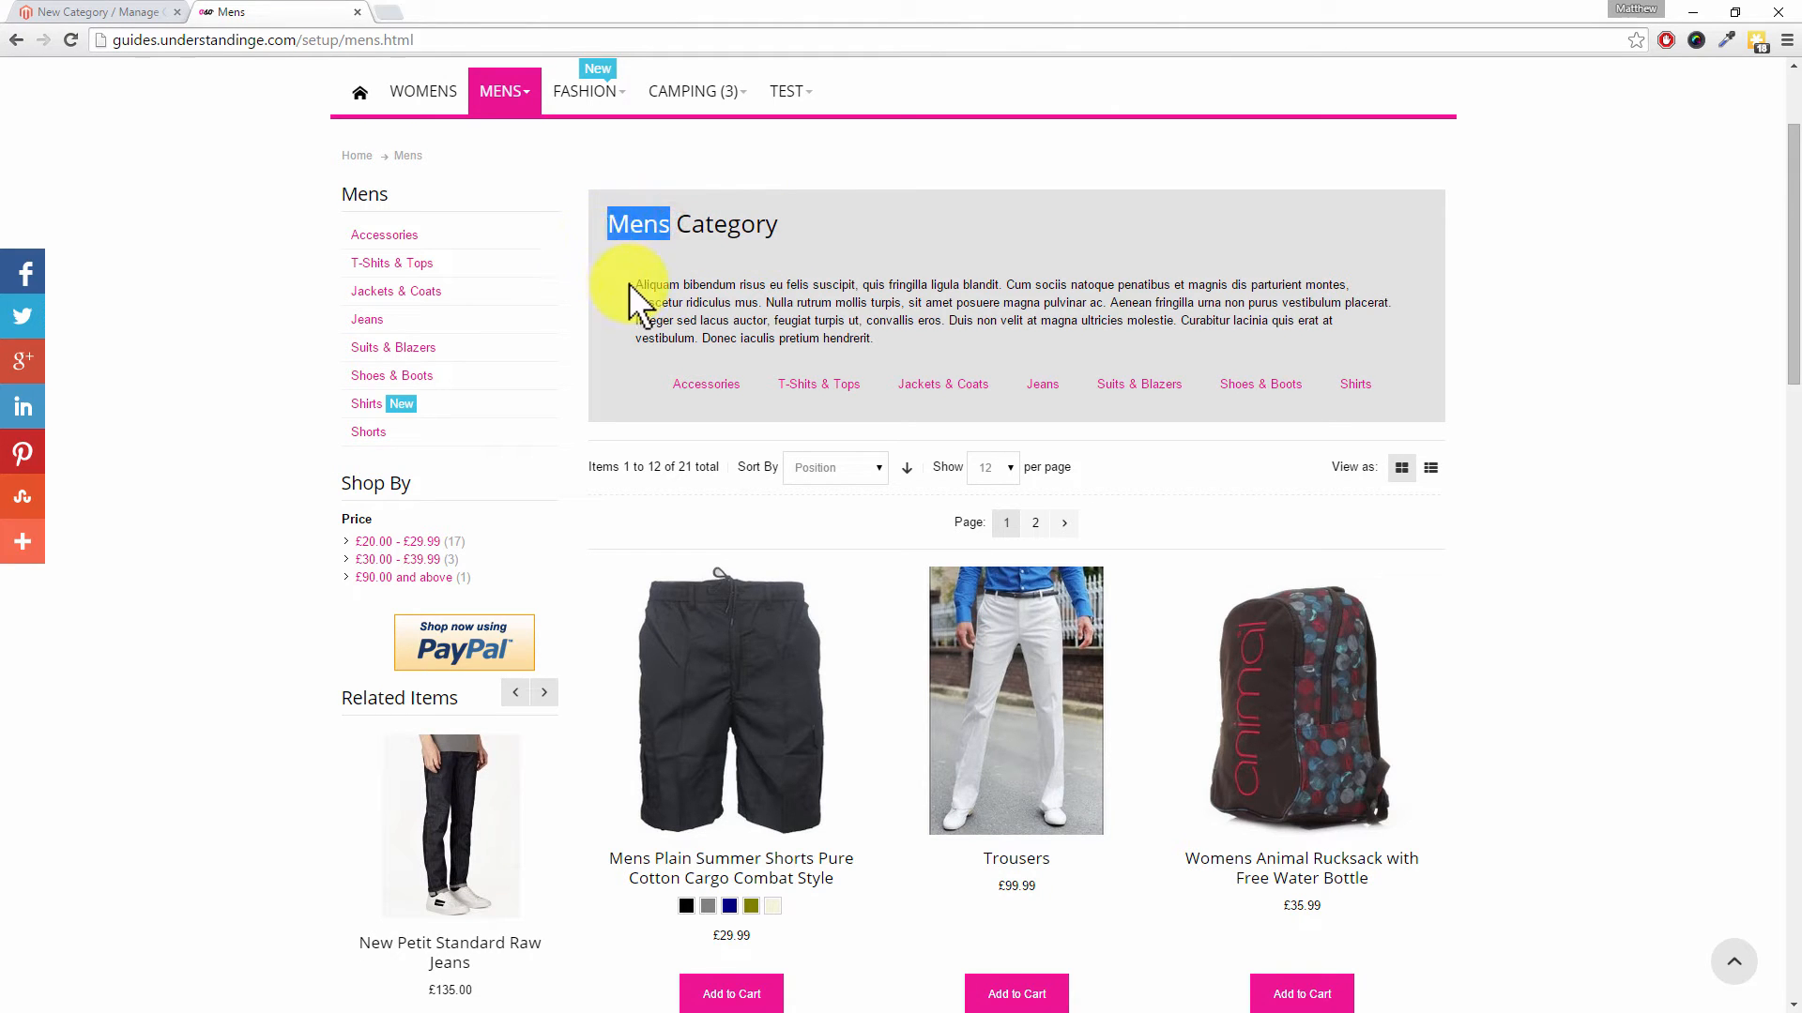
drag(632, 298, 880, 346)
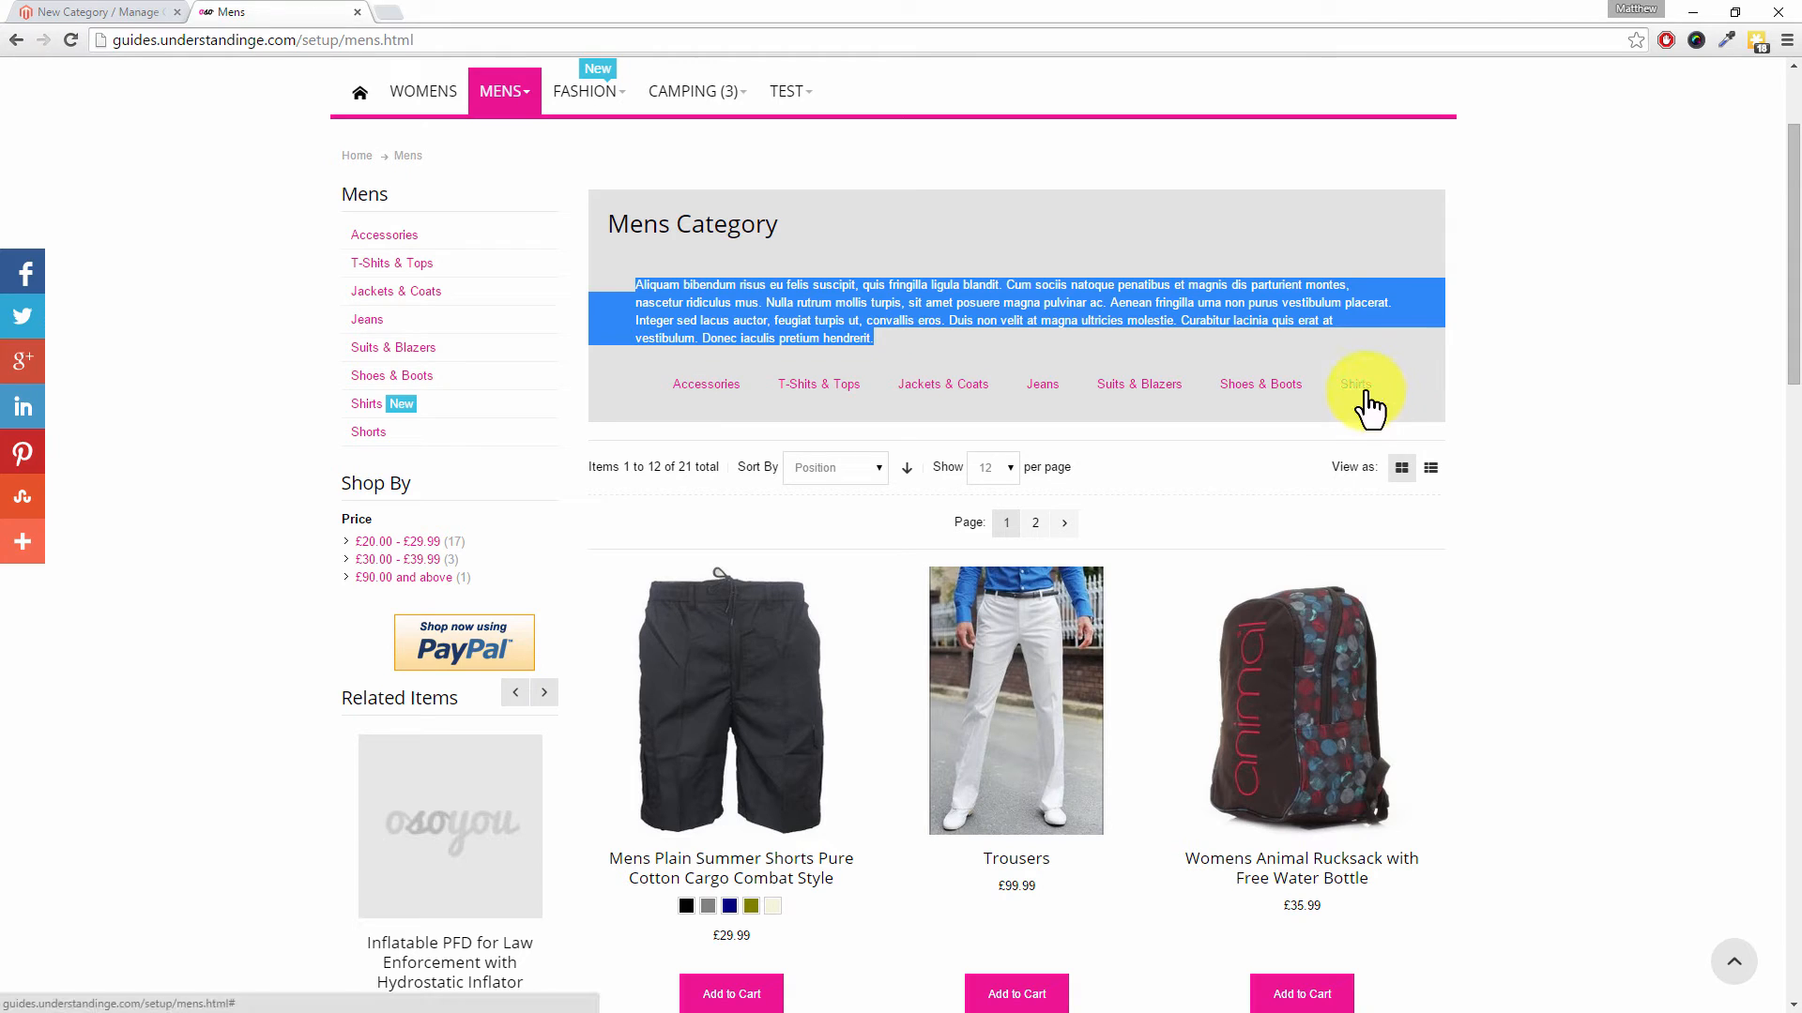
click(120, 12)
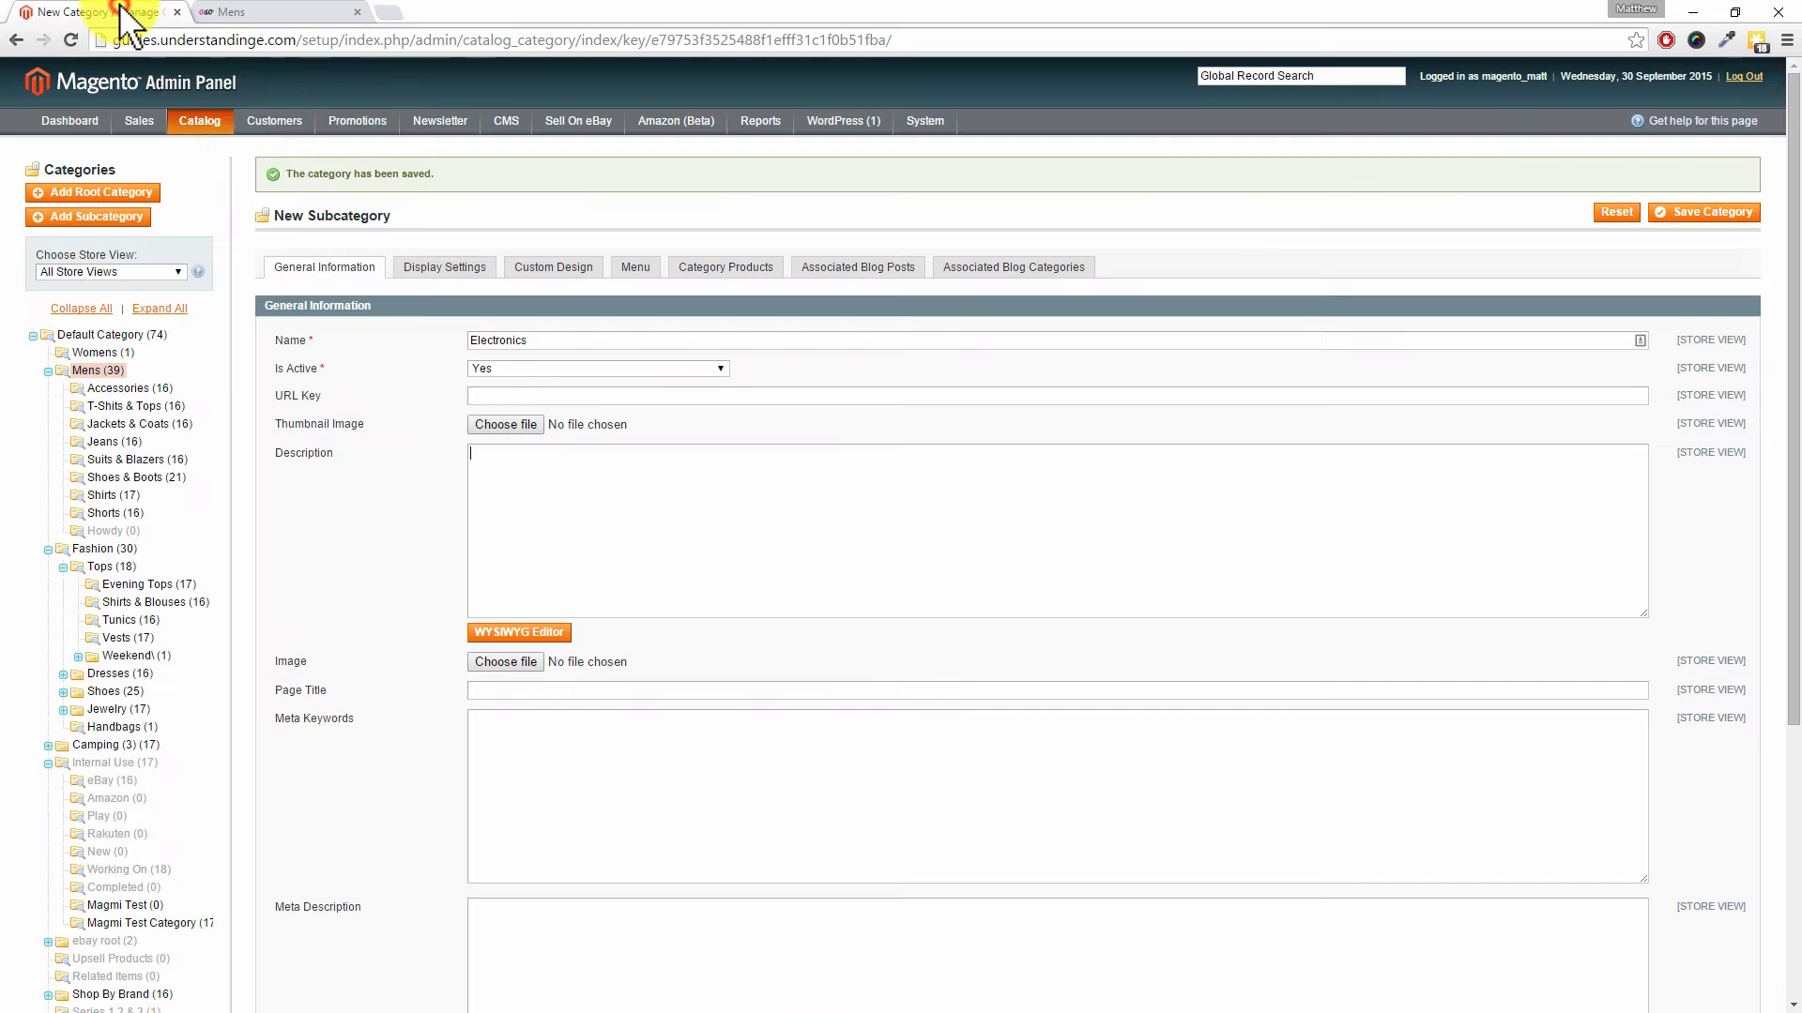
click(504, 473)
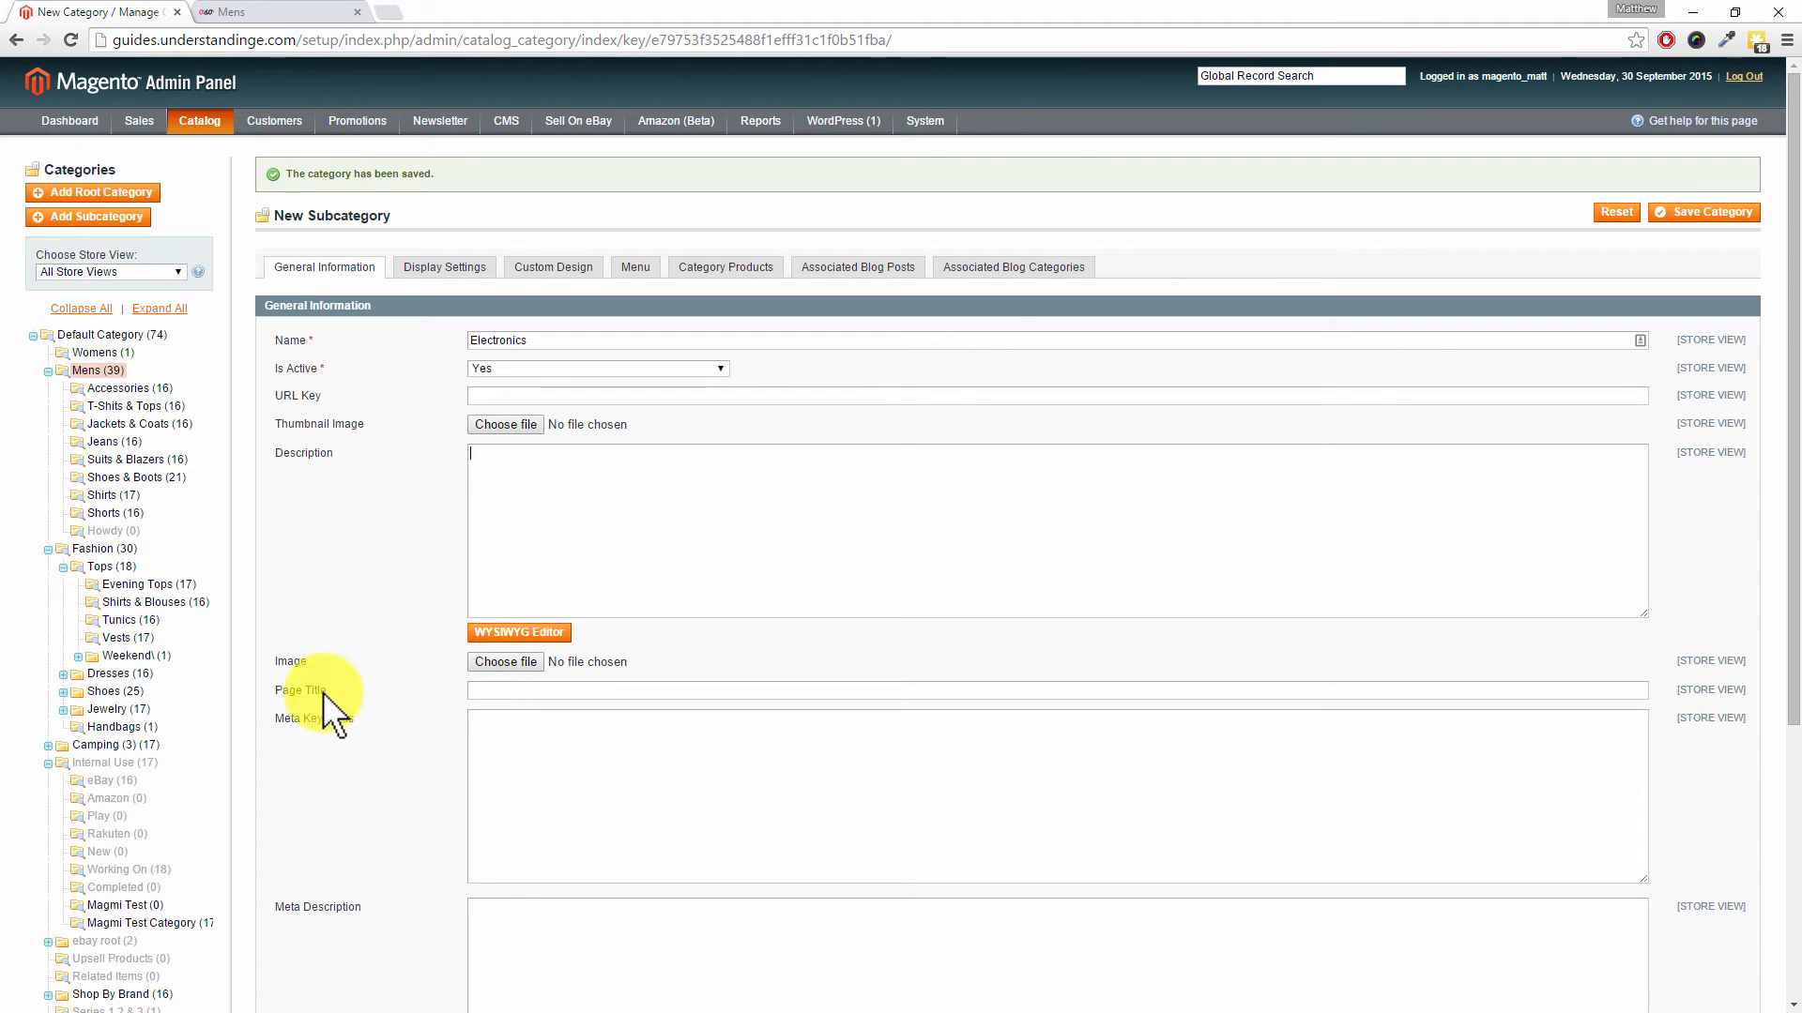
- Set the page title of the new Electronics subcategory to Mens Electronics
drag(532, 340, 448, 340)
key(ctrl+c)
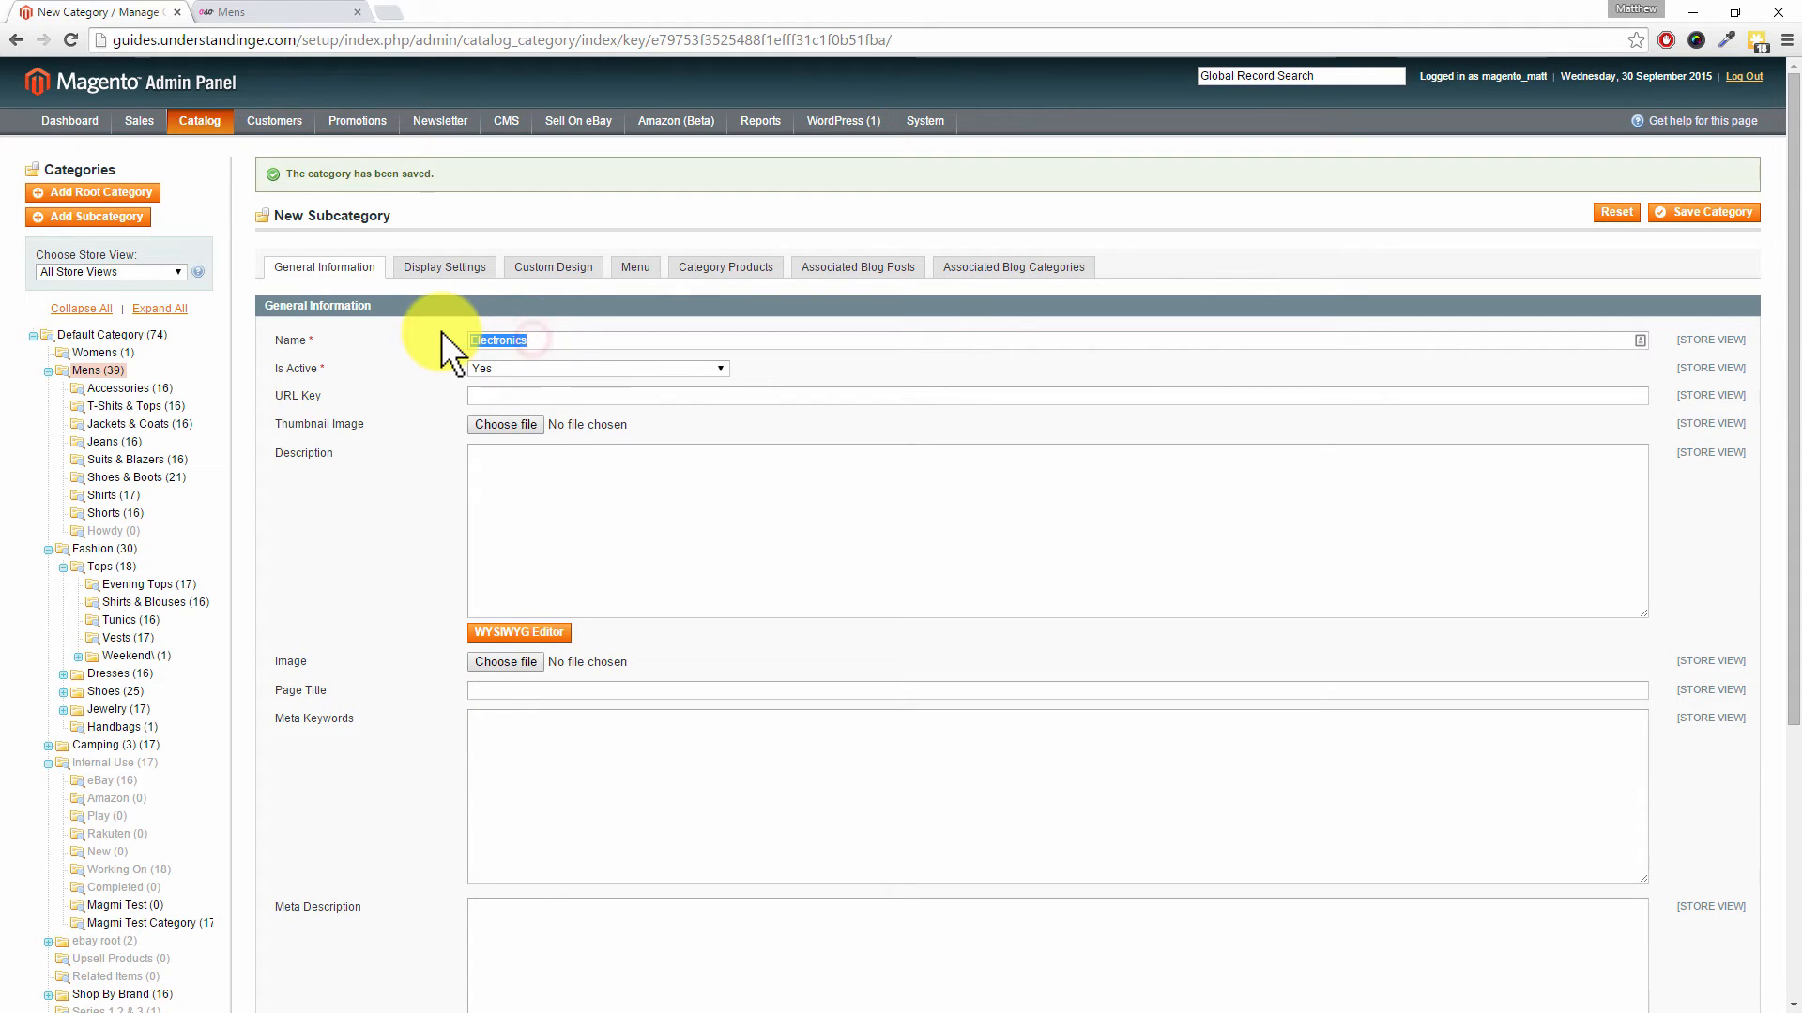
click(494, 692)
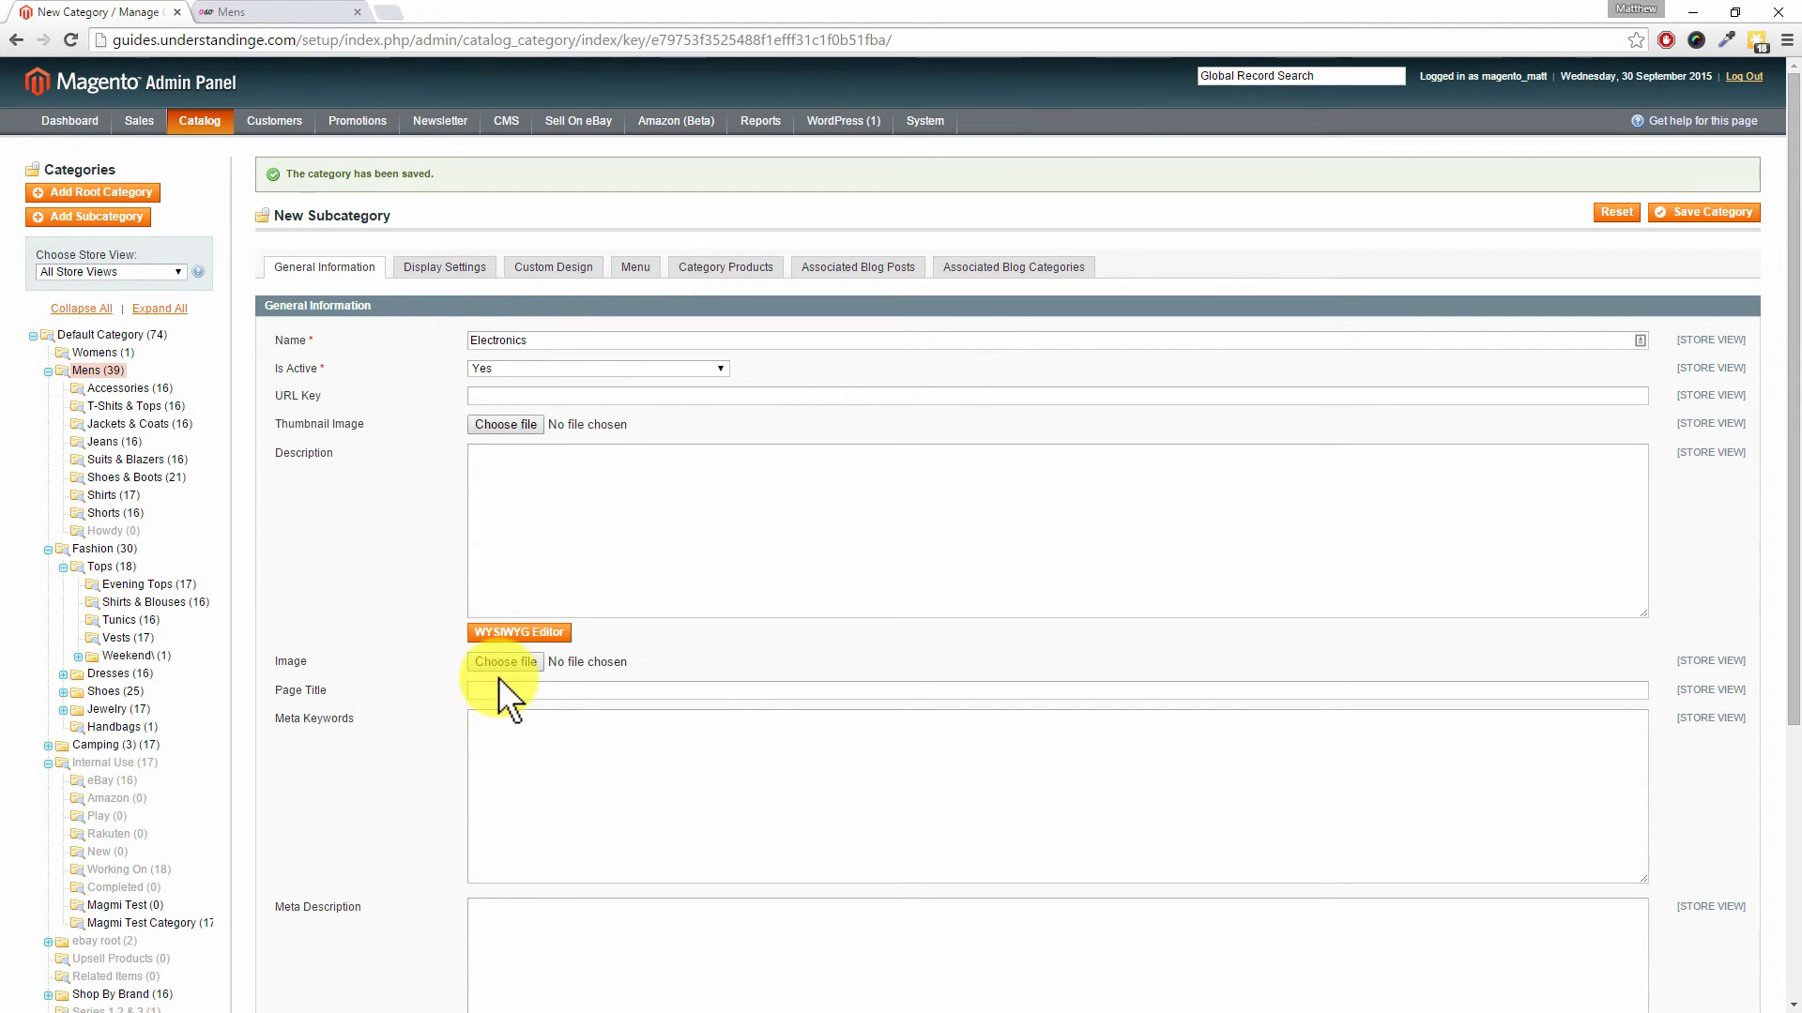
text(Mens Electronics)
key(ctrl+v)
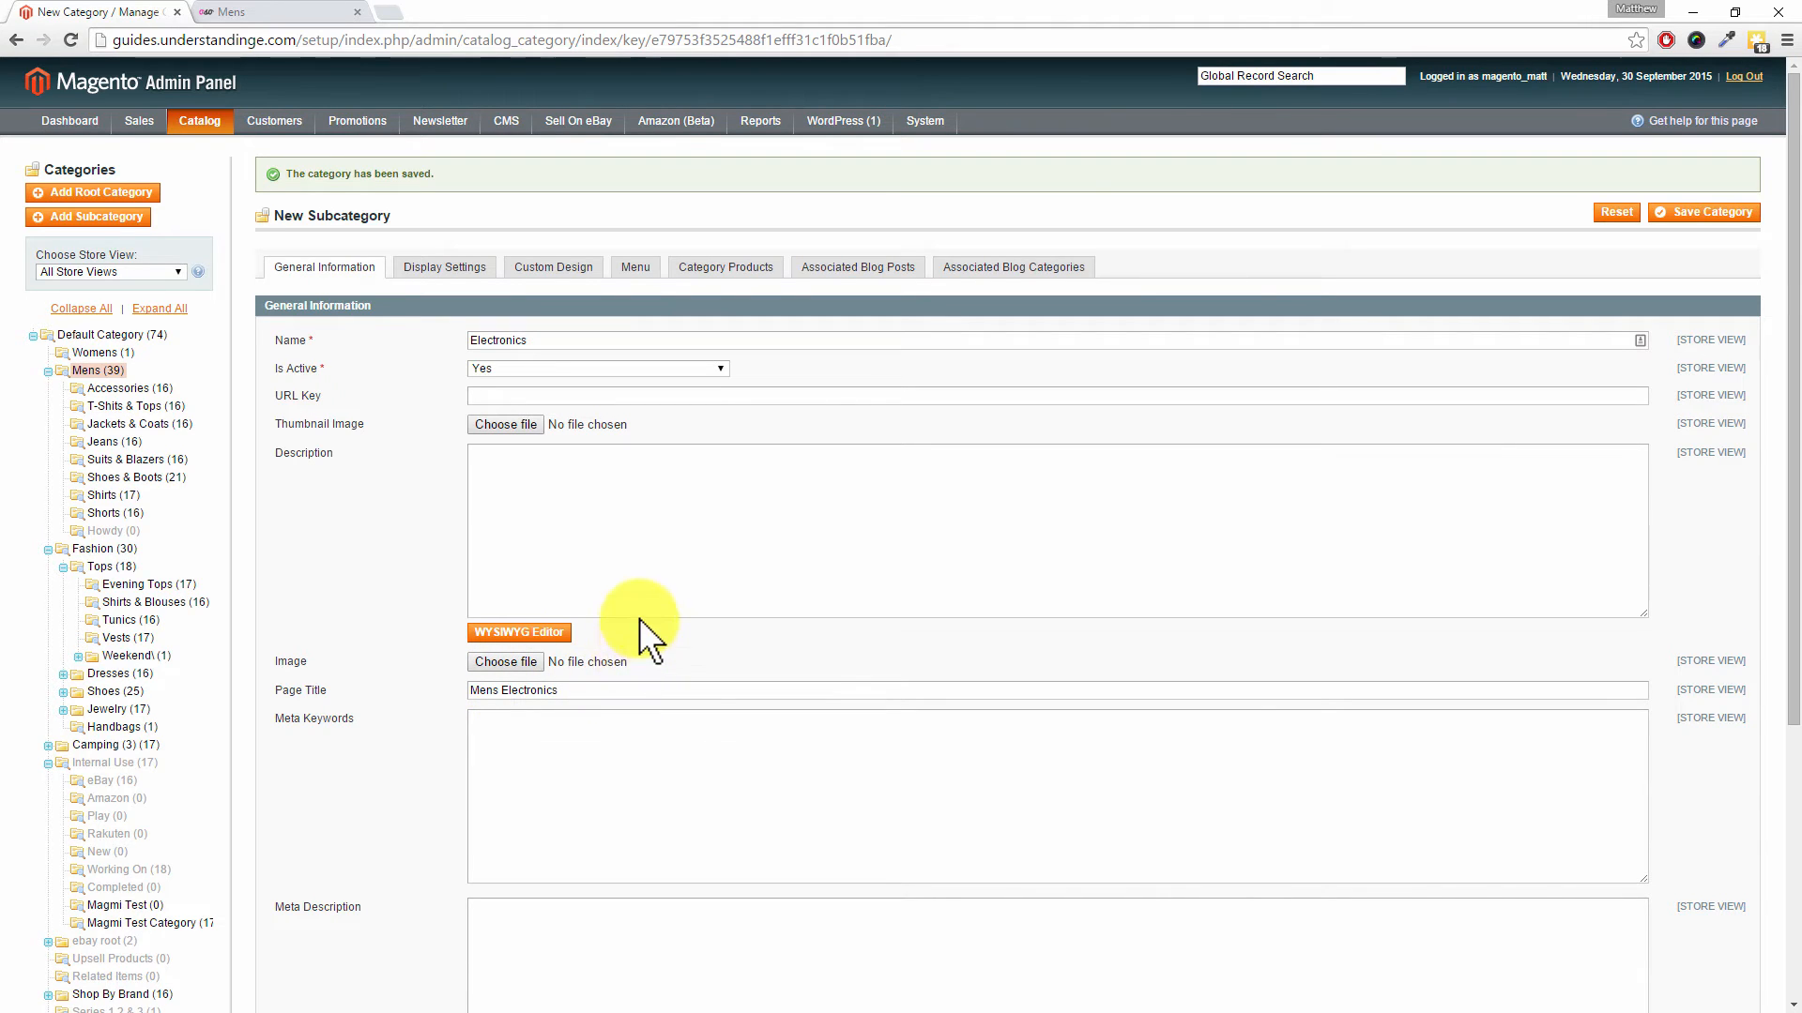
- Review the meta description and navigation menu settings of the new subcategory, and examine the Mens dropdown on the storefront
scroll(639, 618, down, 2)
scroll(619, 567, down, 2)
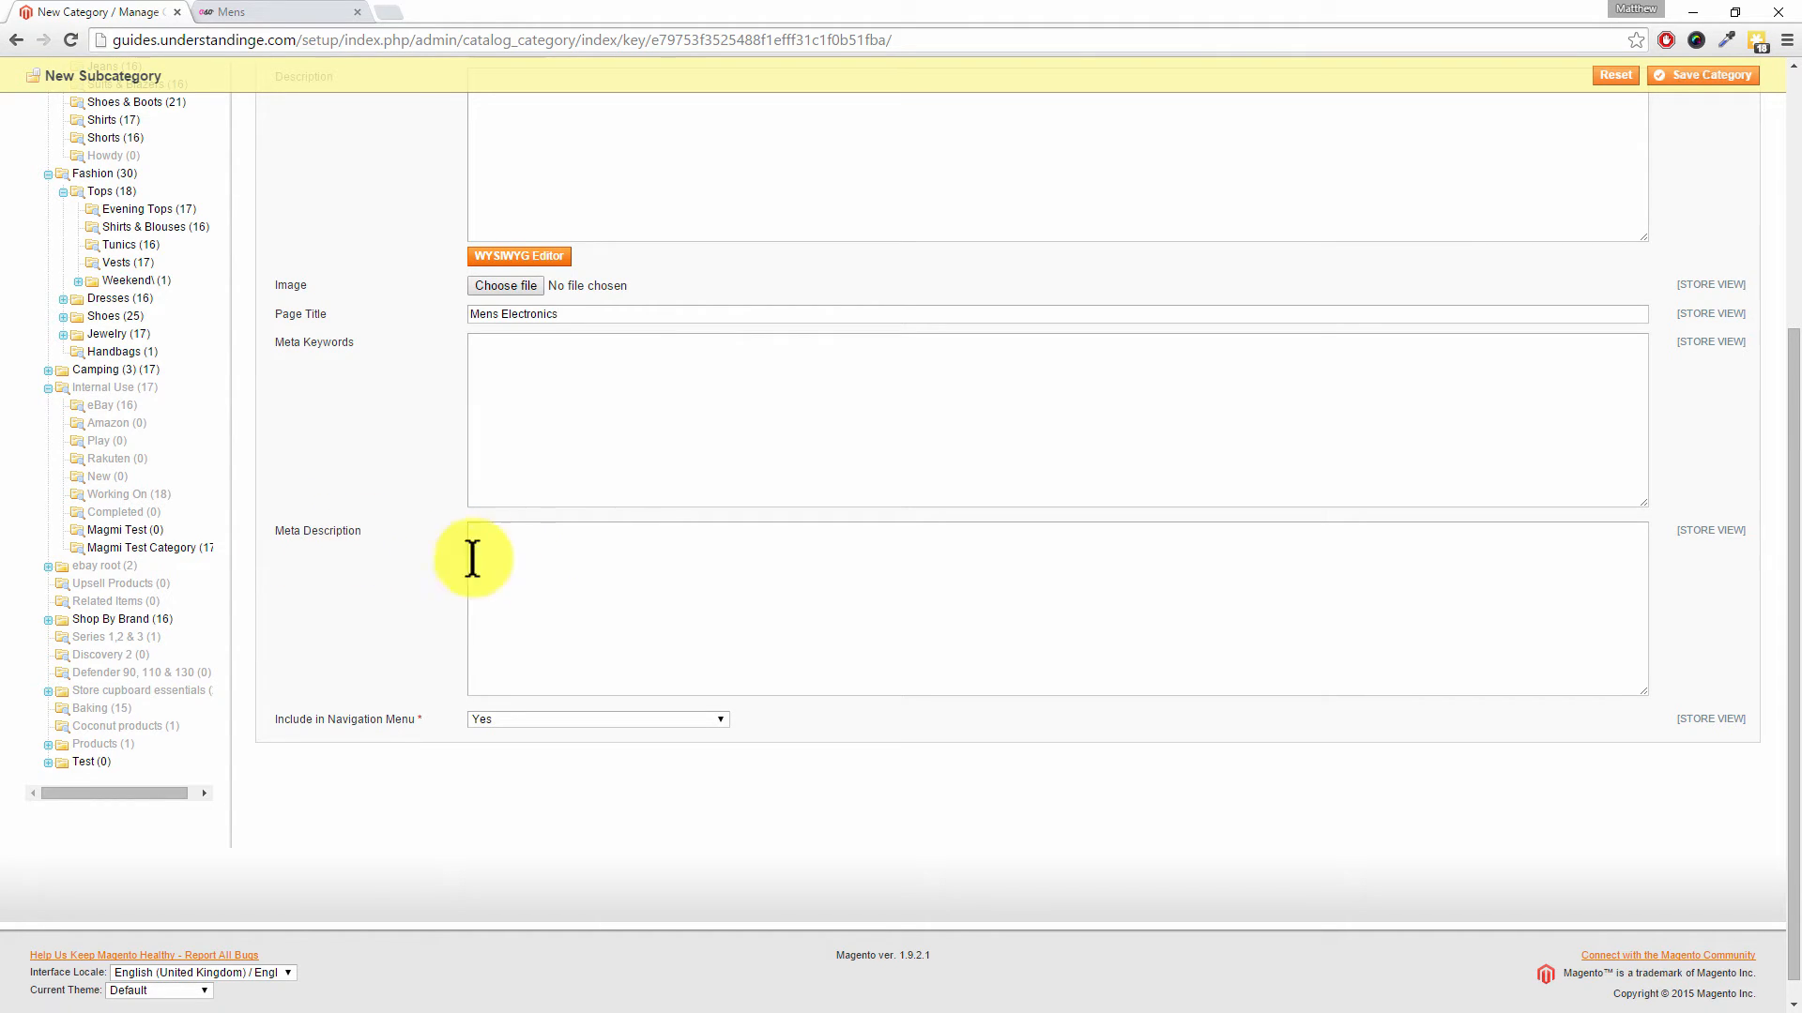
click(531, 550)
click(268, 9)
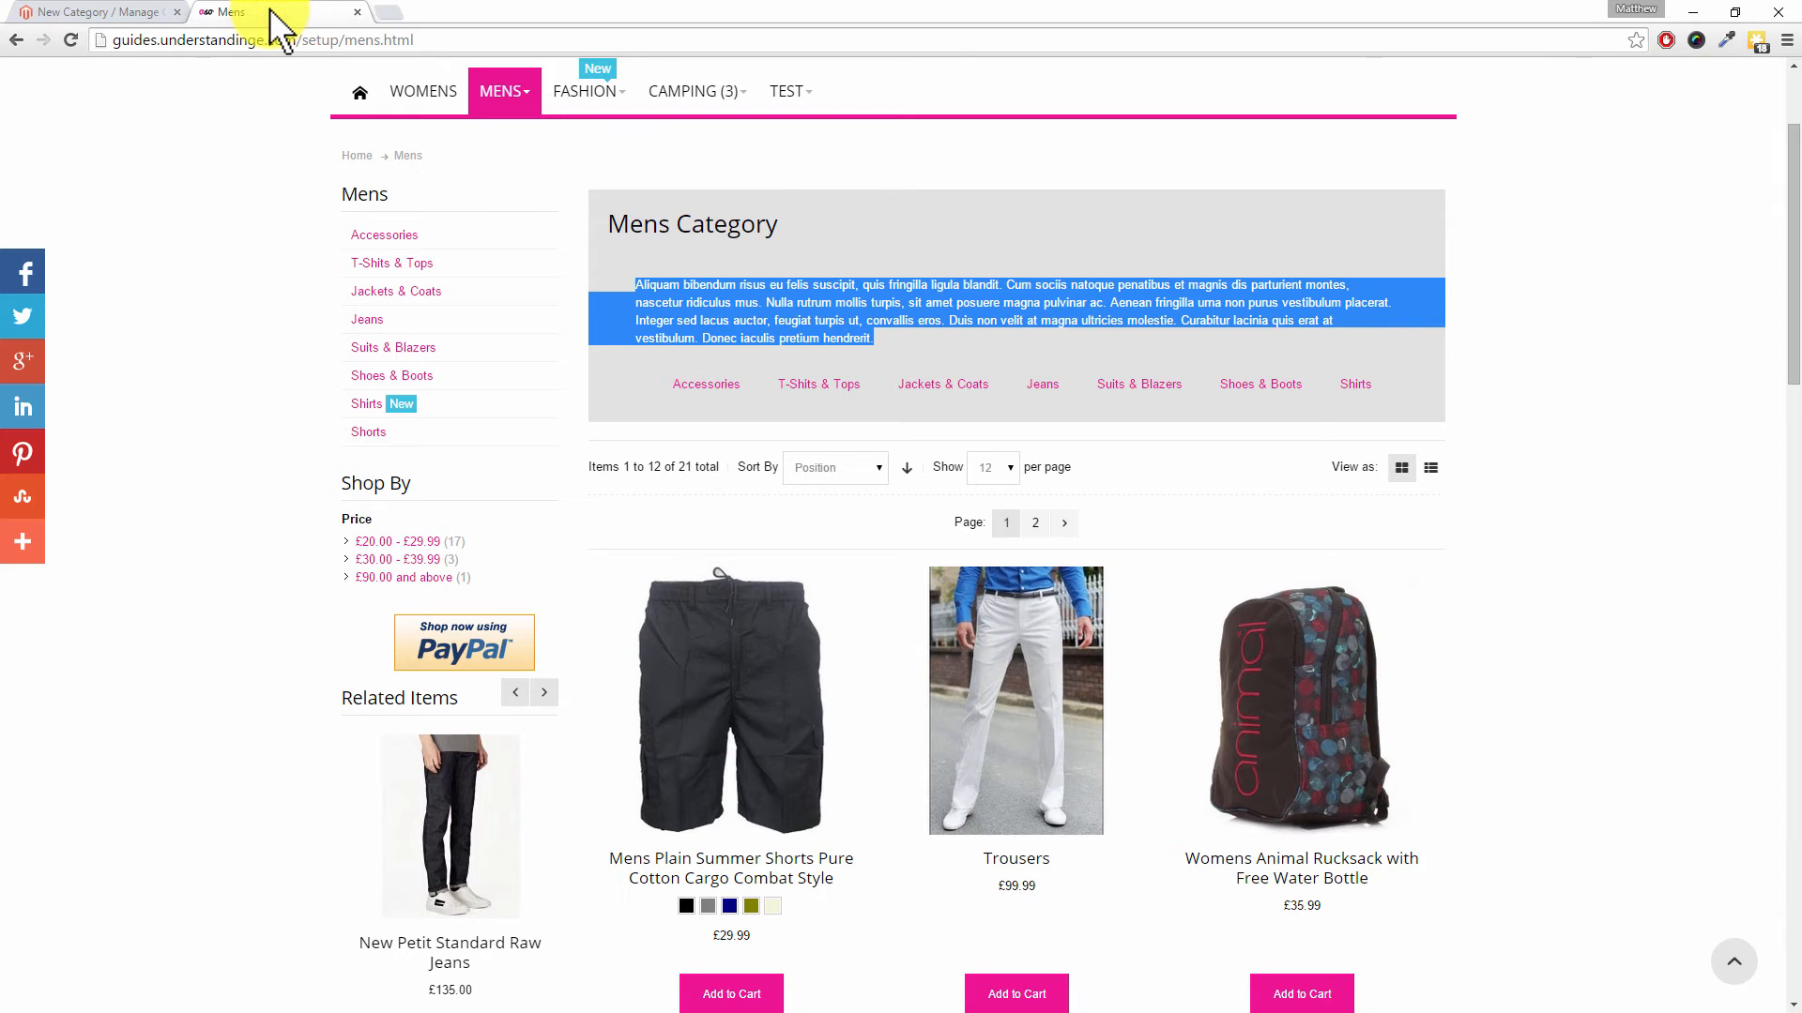
scroll(216, 183, up, 1)
mouse_move(497, 202)
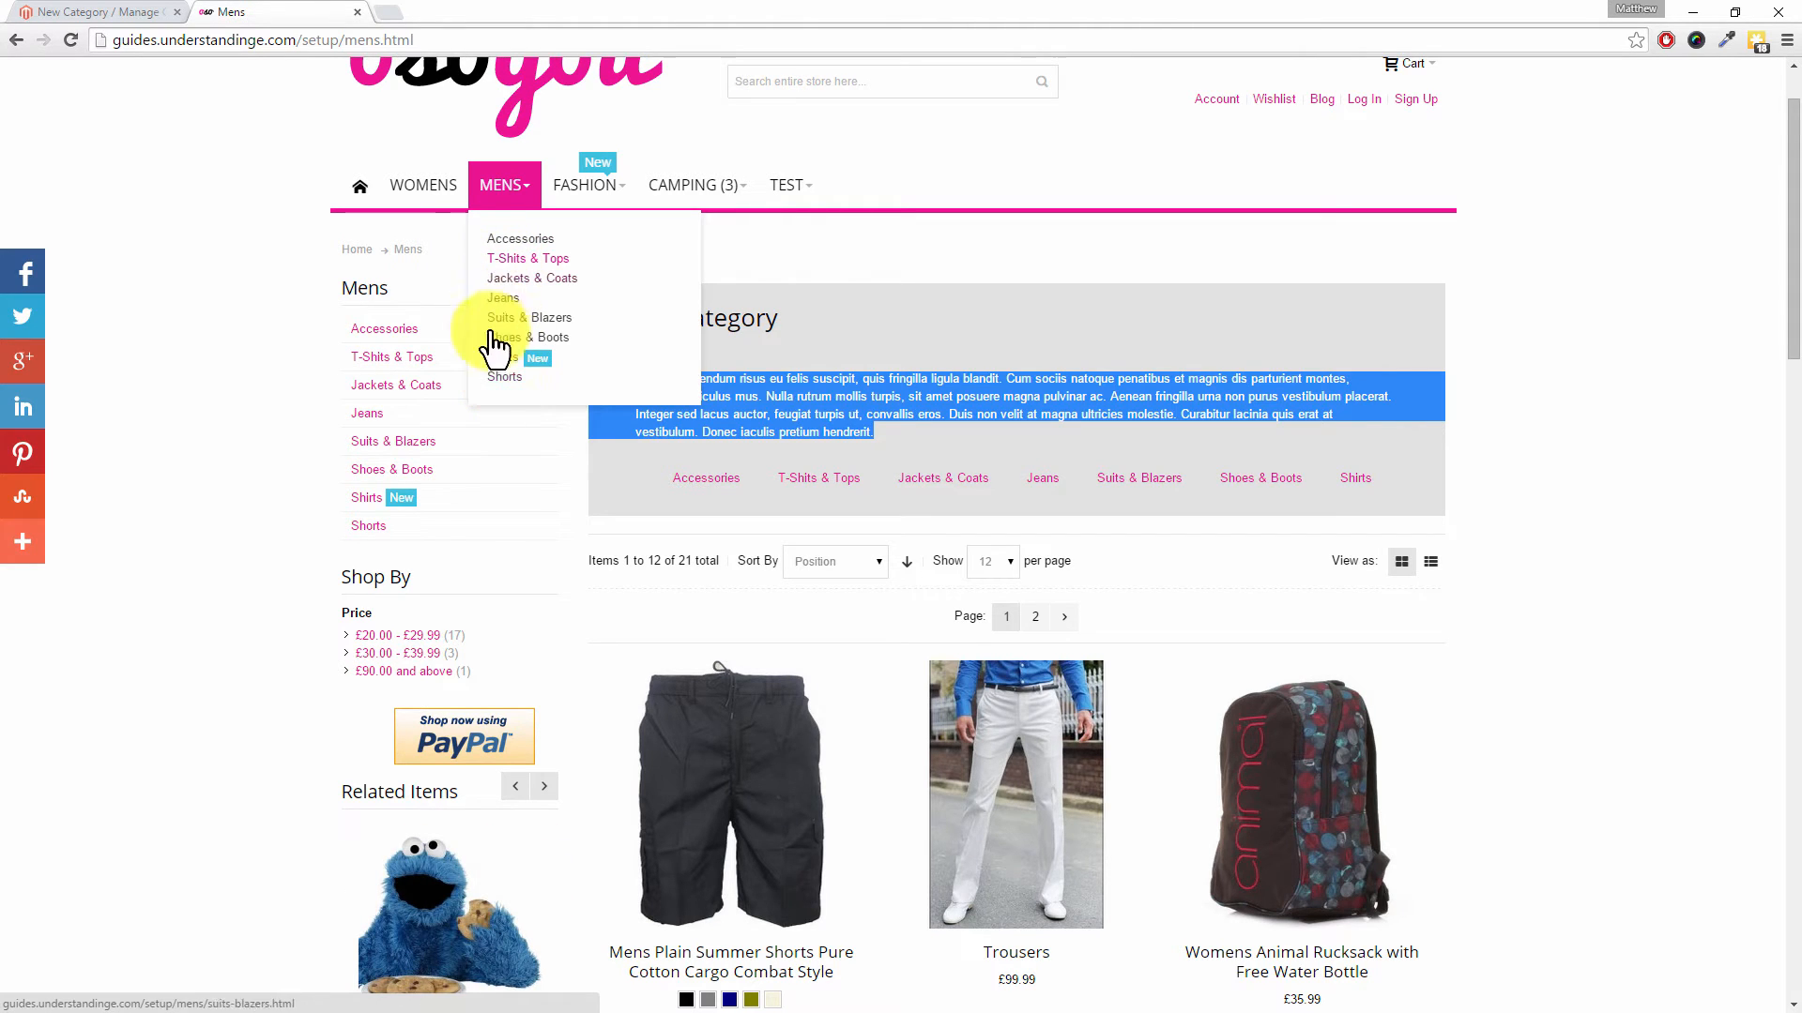
click(71, 12)
- Save the Electronics subcategory and move it directly below Accessories within Mens in the category tree
scroll(1361, 407, up, 4)
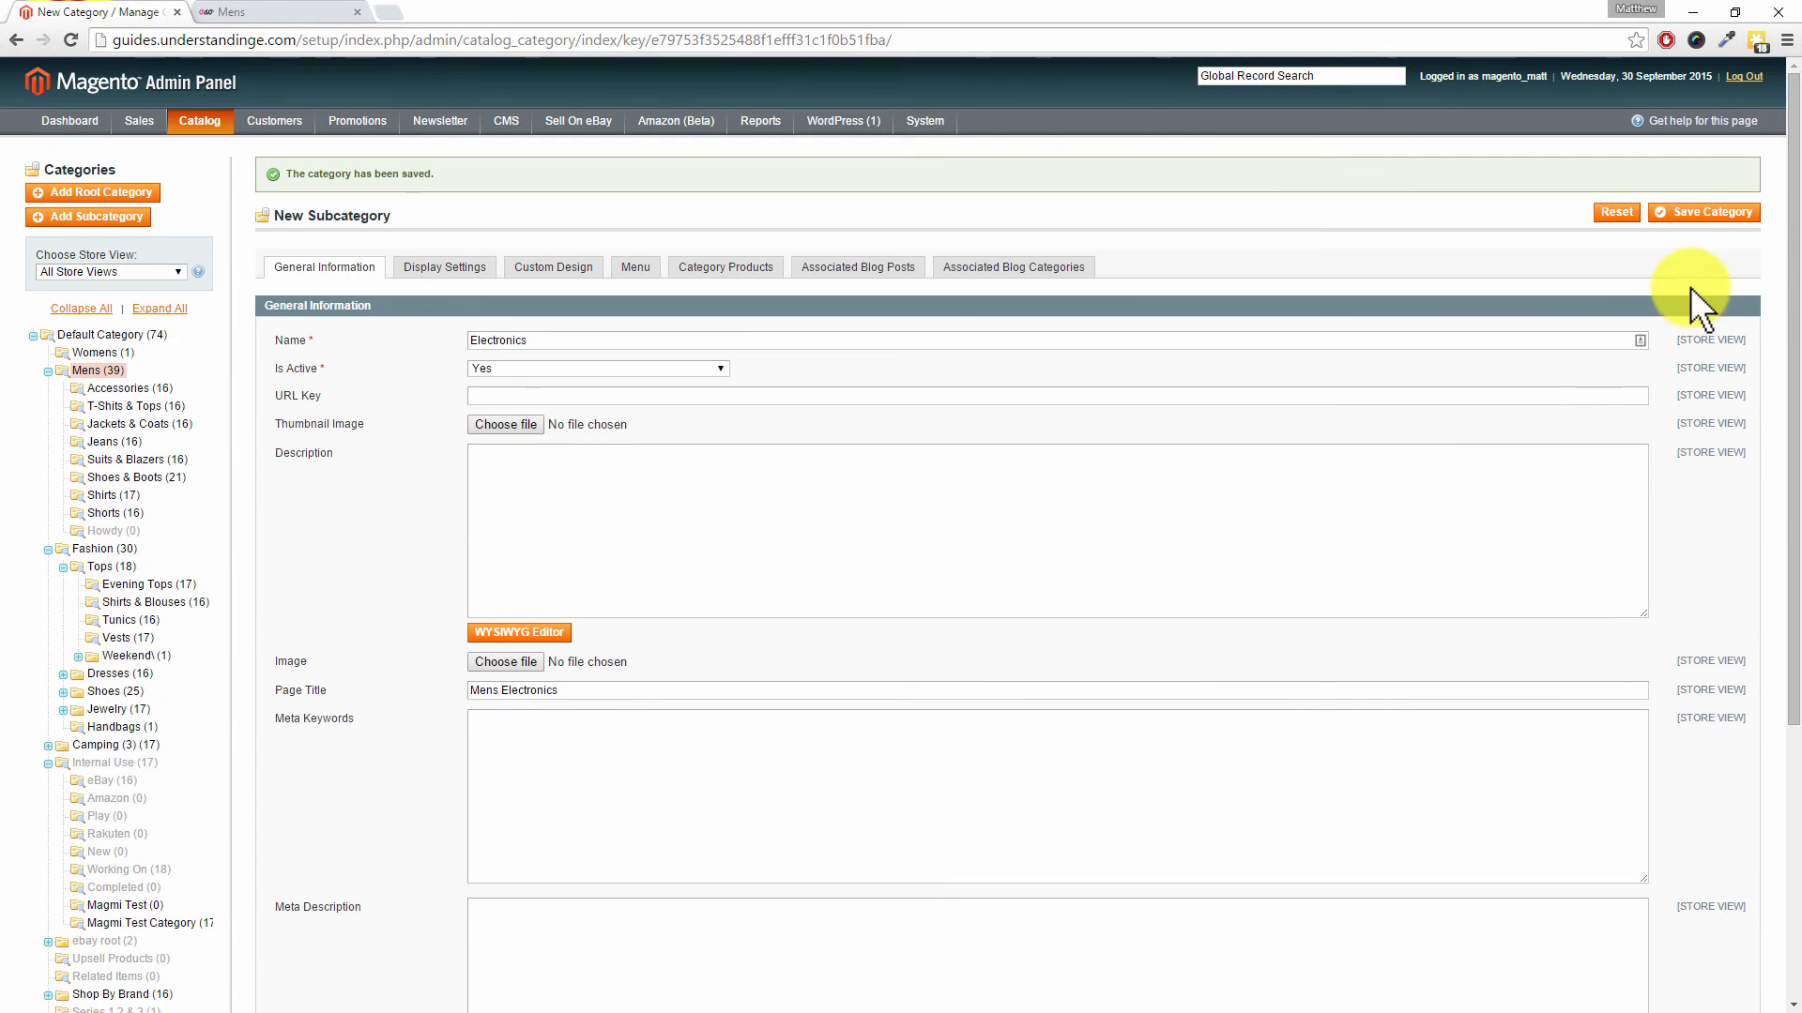
click(1707, 218)
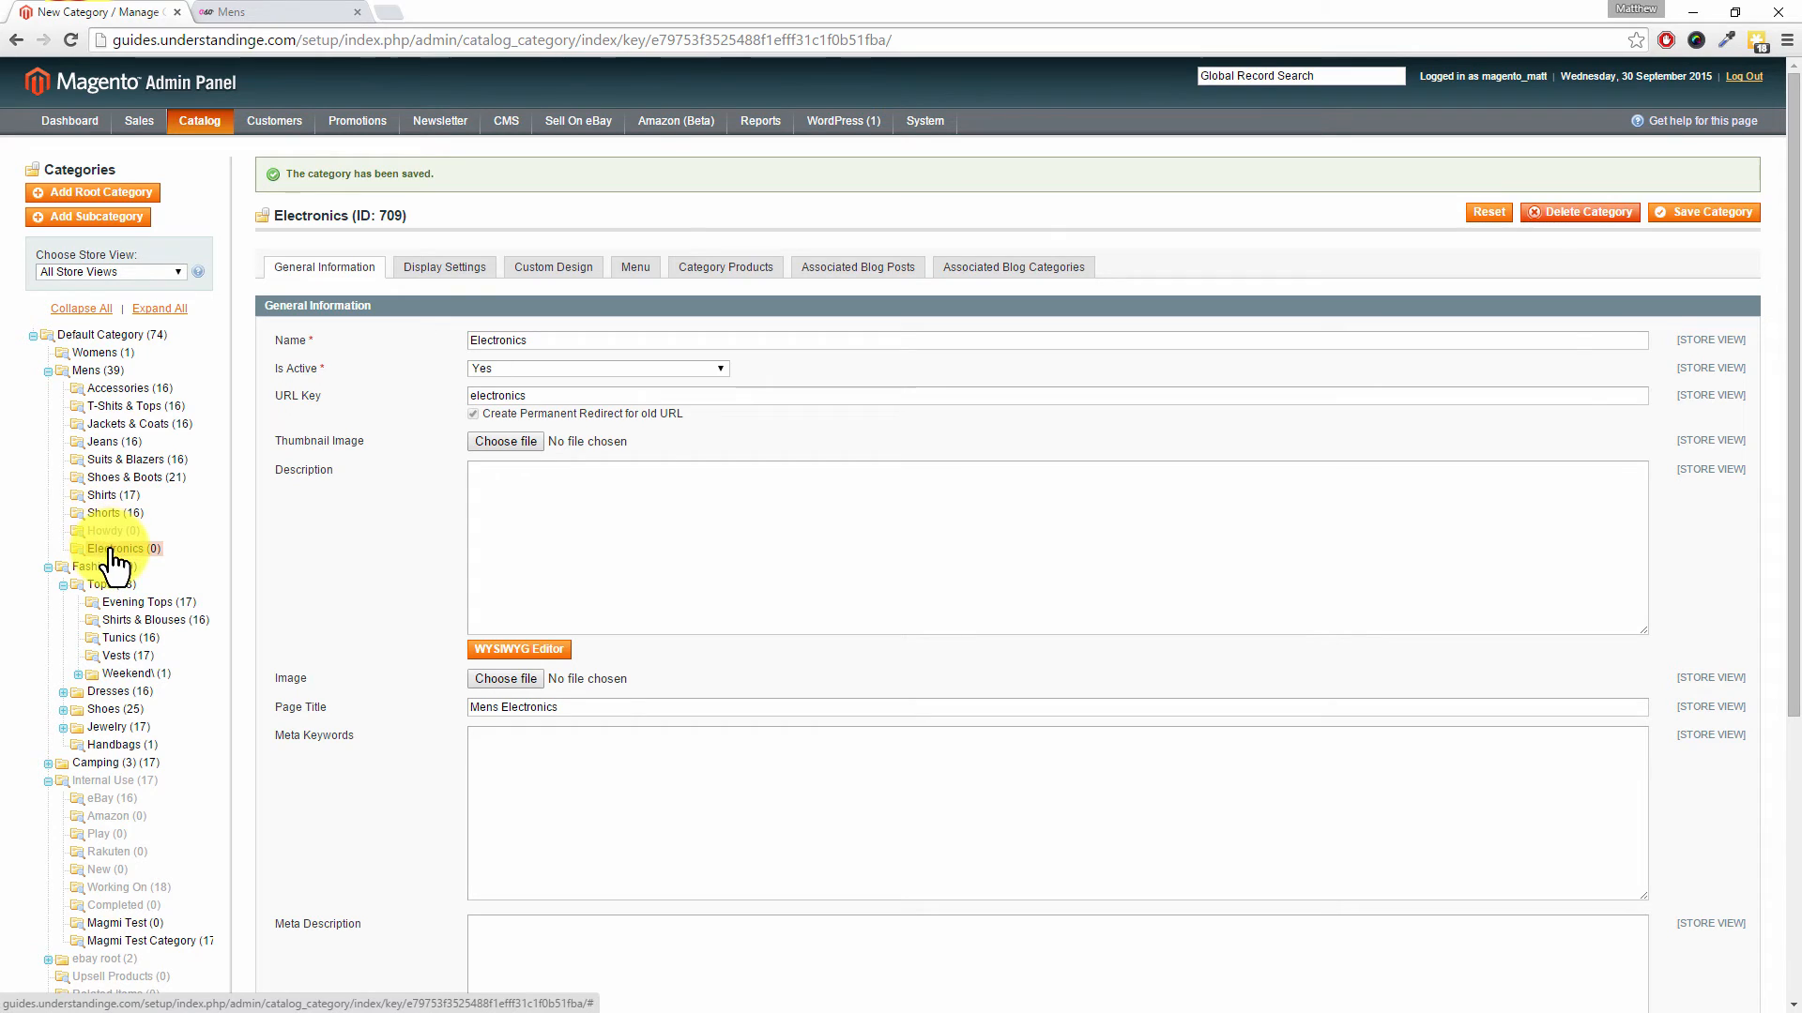
drag(111, 552, 123, 399)
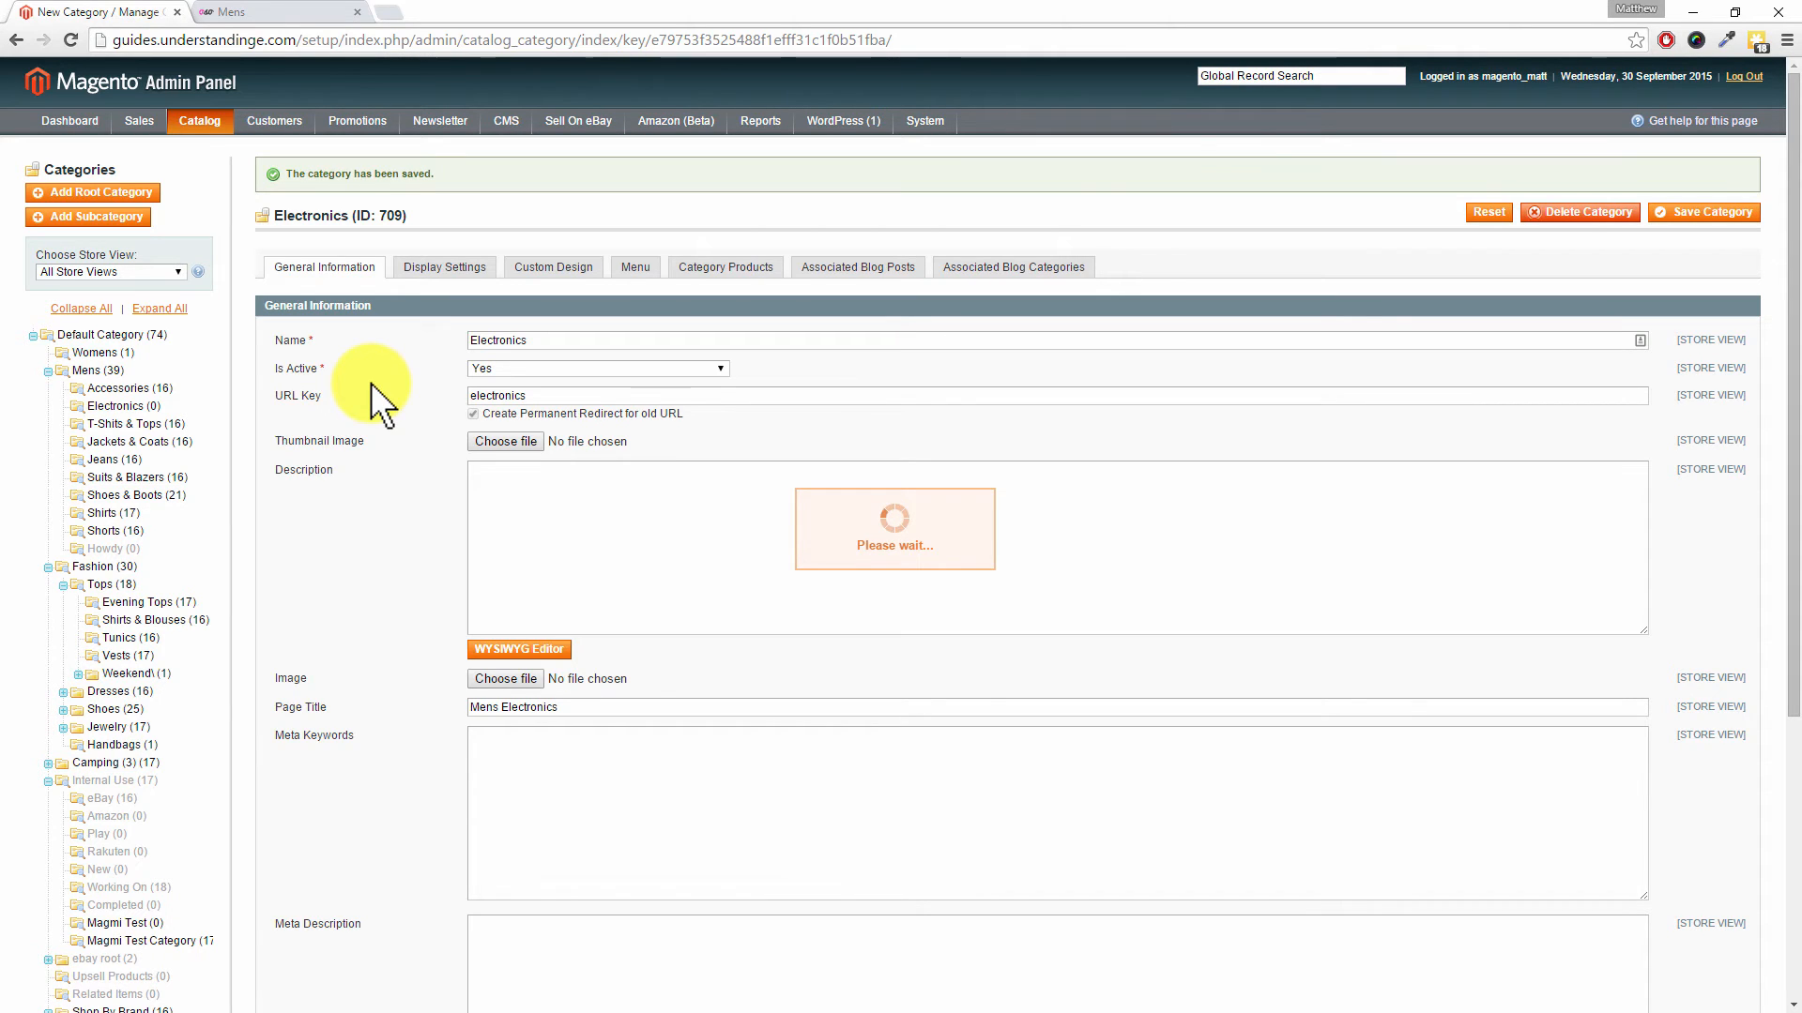
- Reload the storefront's Mens page and check the position of Electronics in the Mens dropdown
click(264, 13)
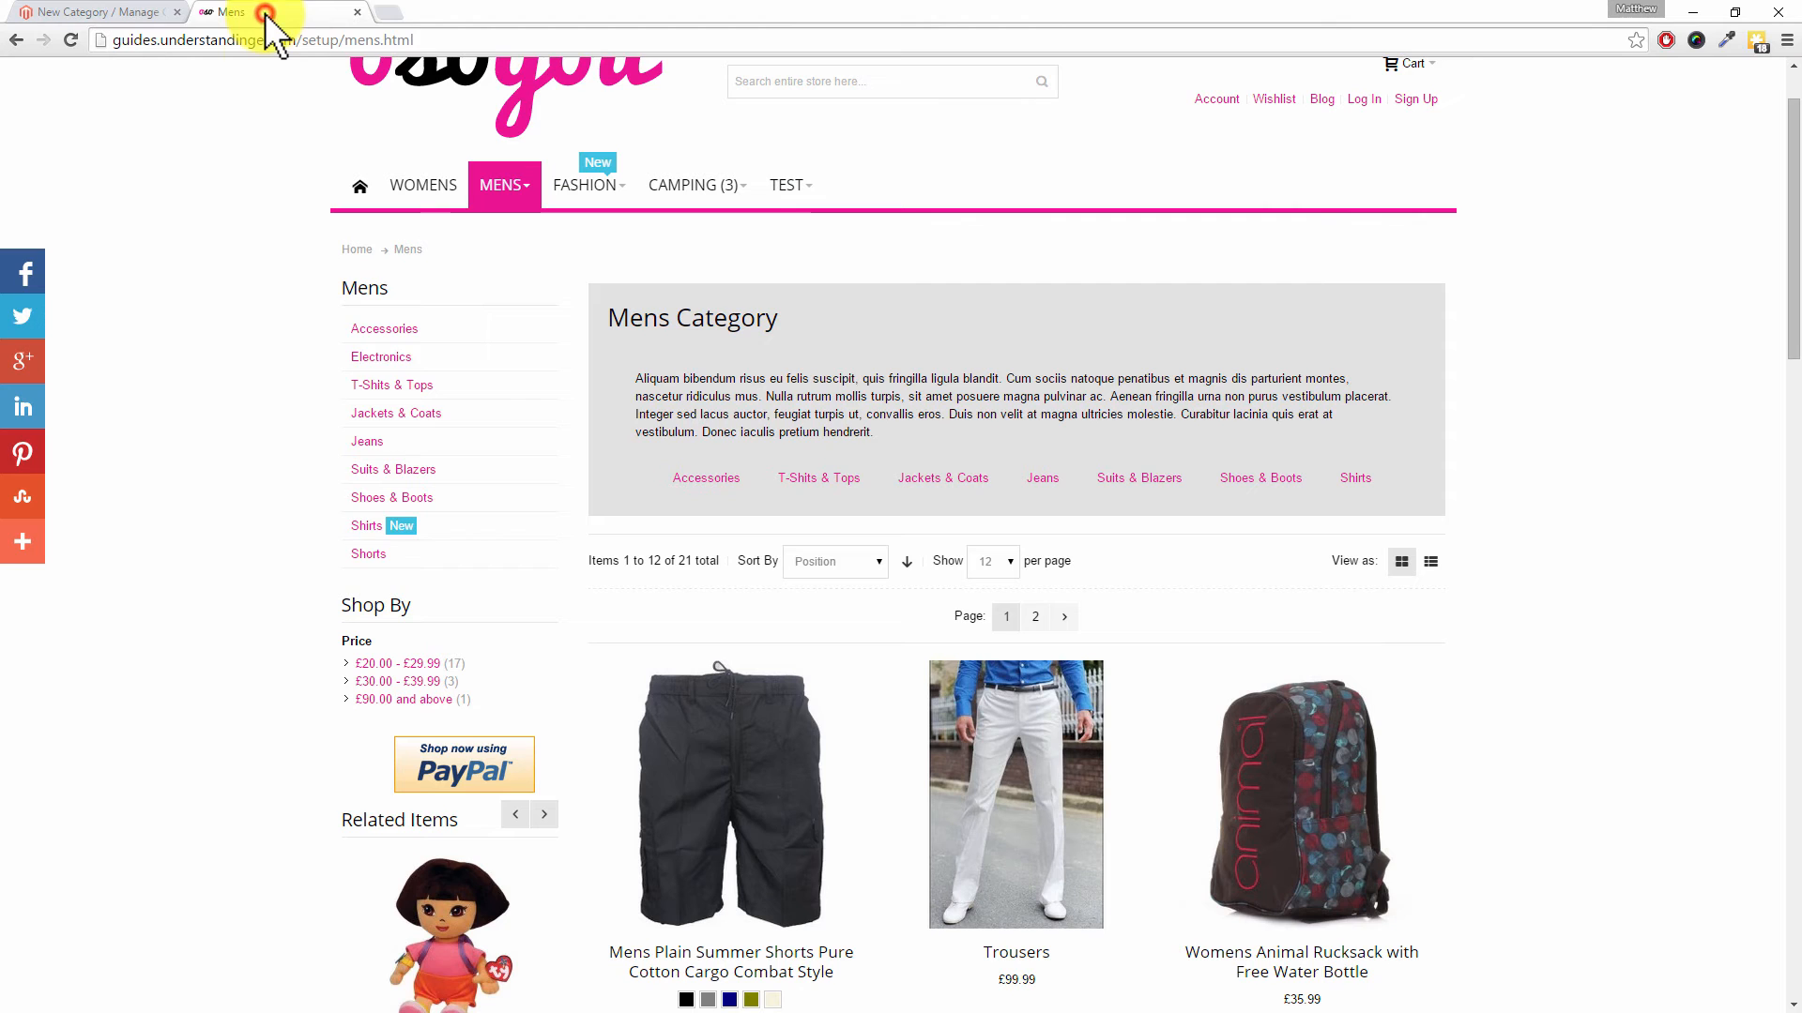
right_click(253, 249)
click(310, 294)
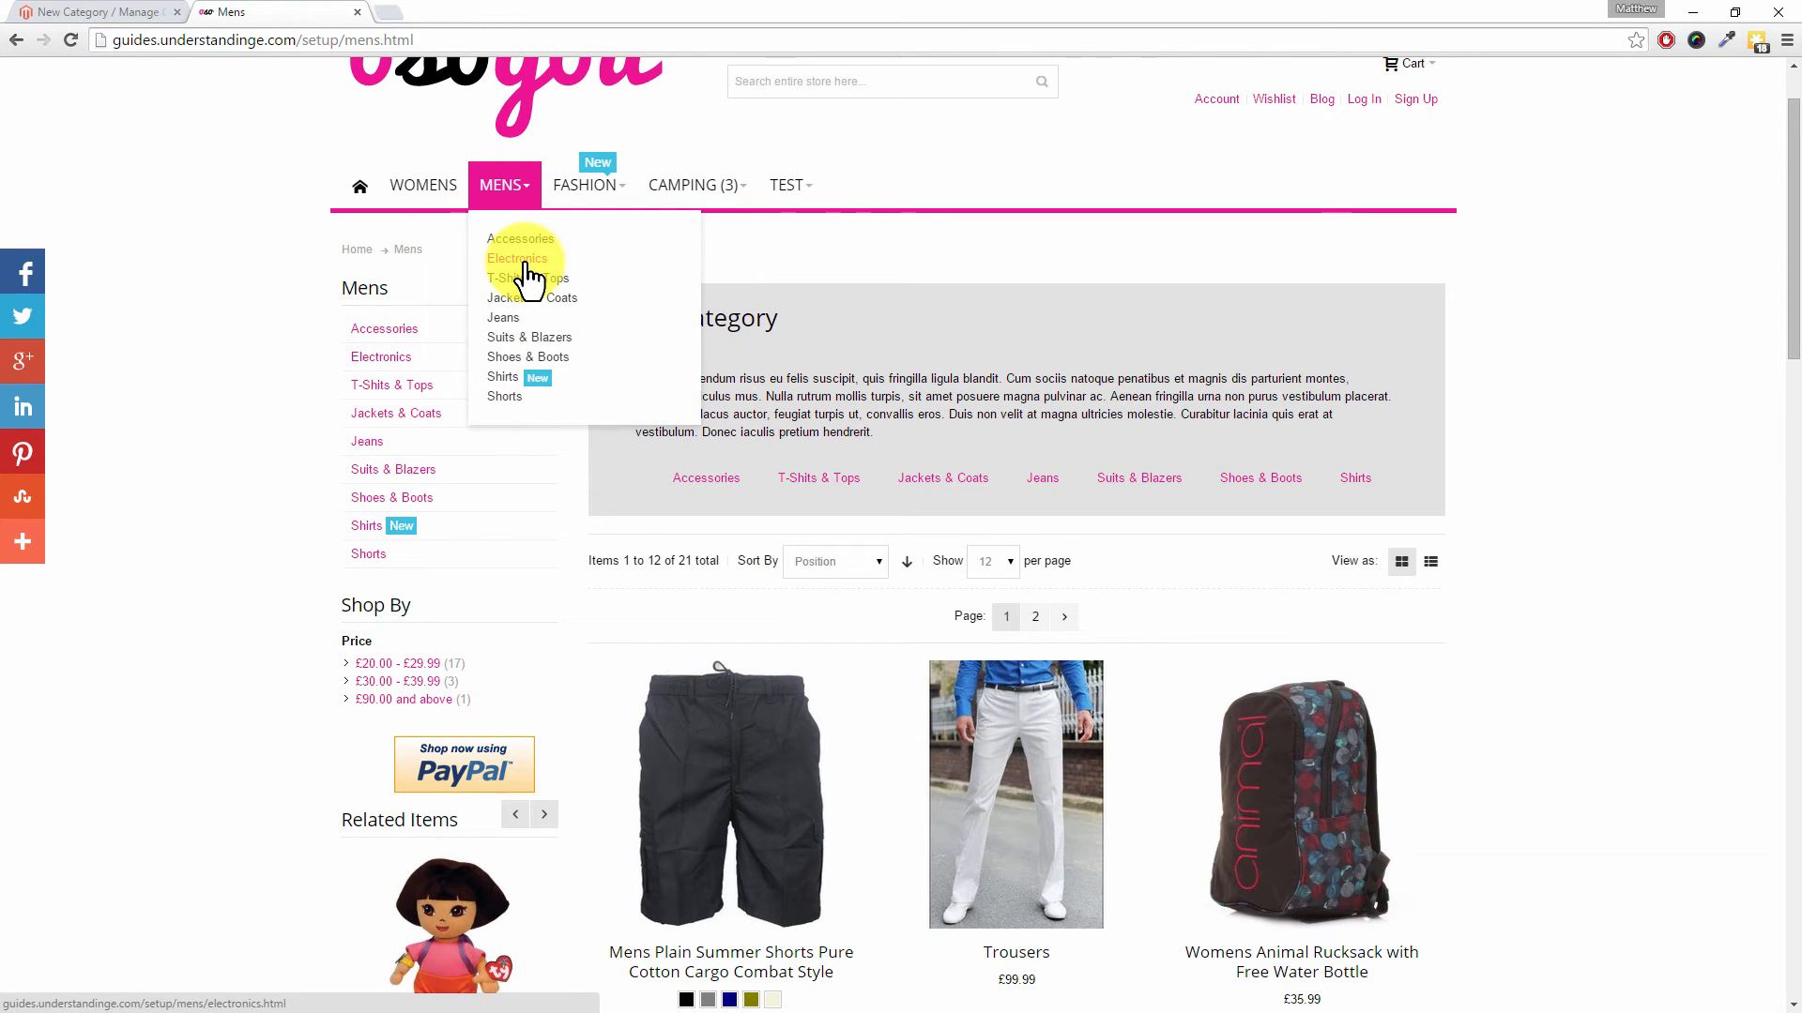
- Reopen the Electronics category in the admin panel and review its general information fields
click(132, 14)
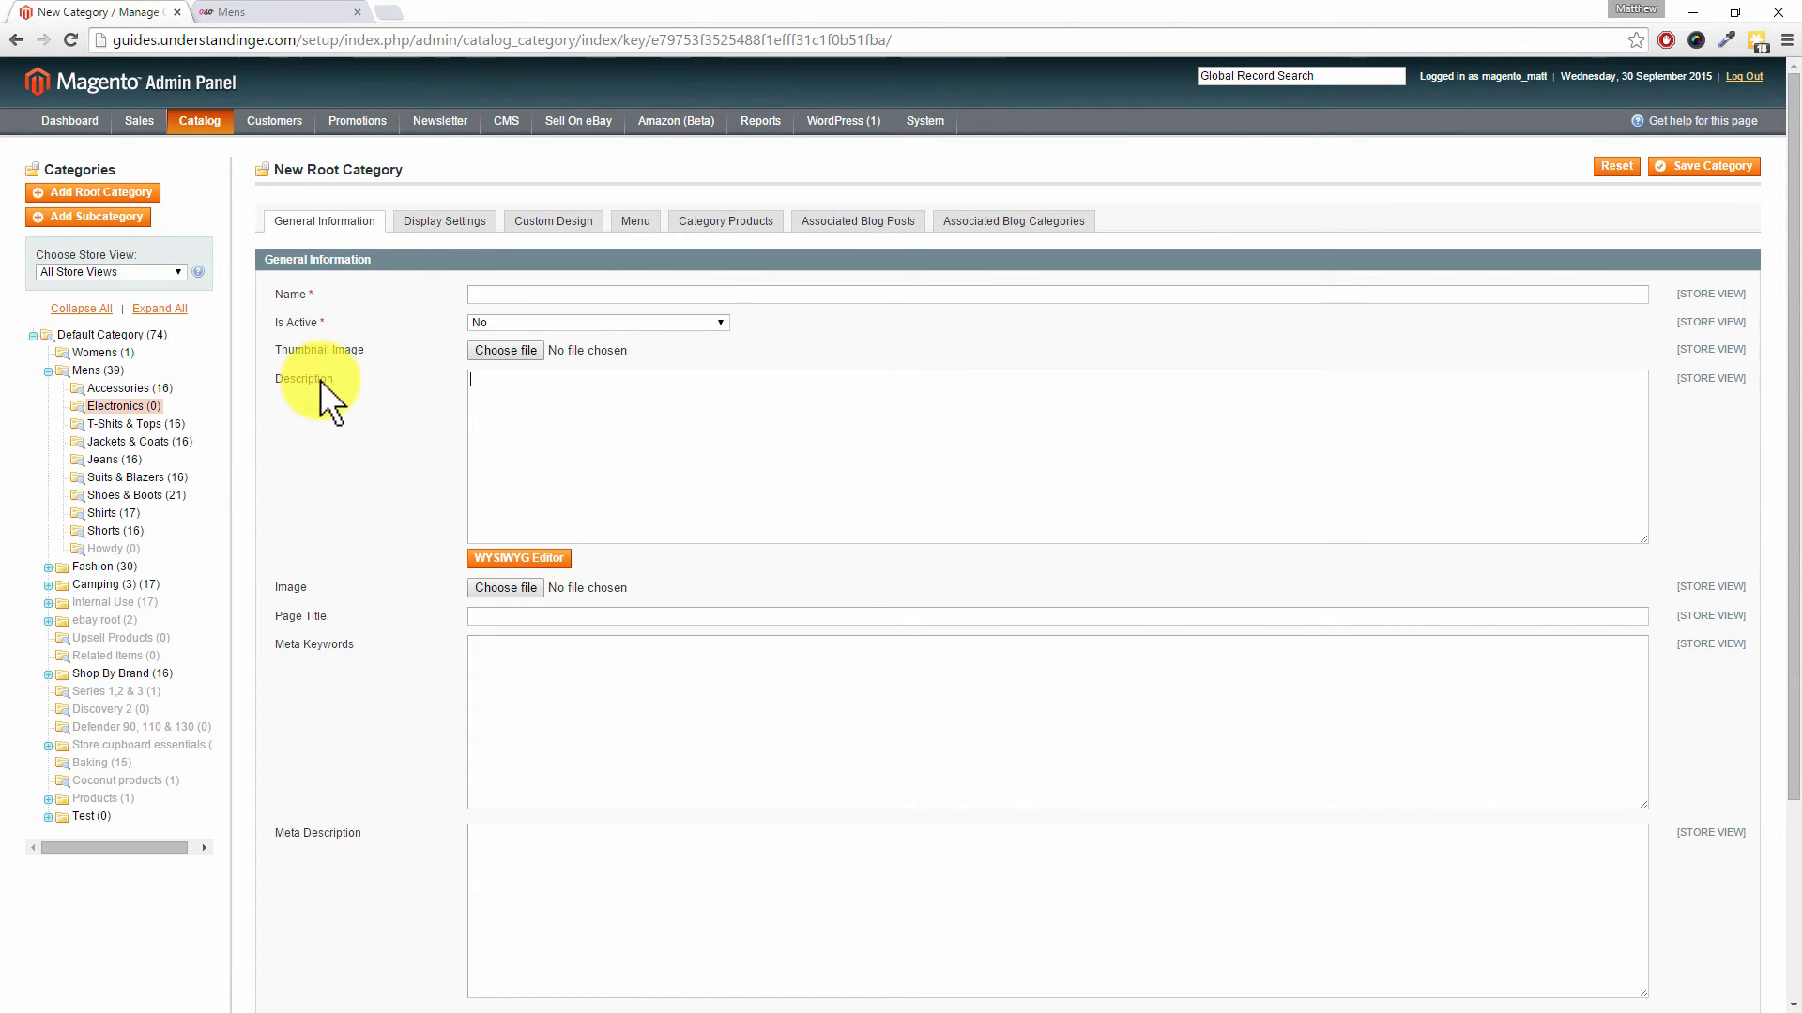
click(129, 405)
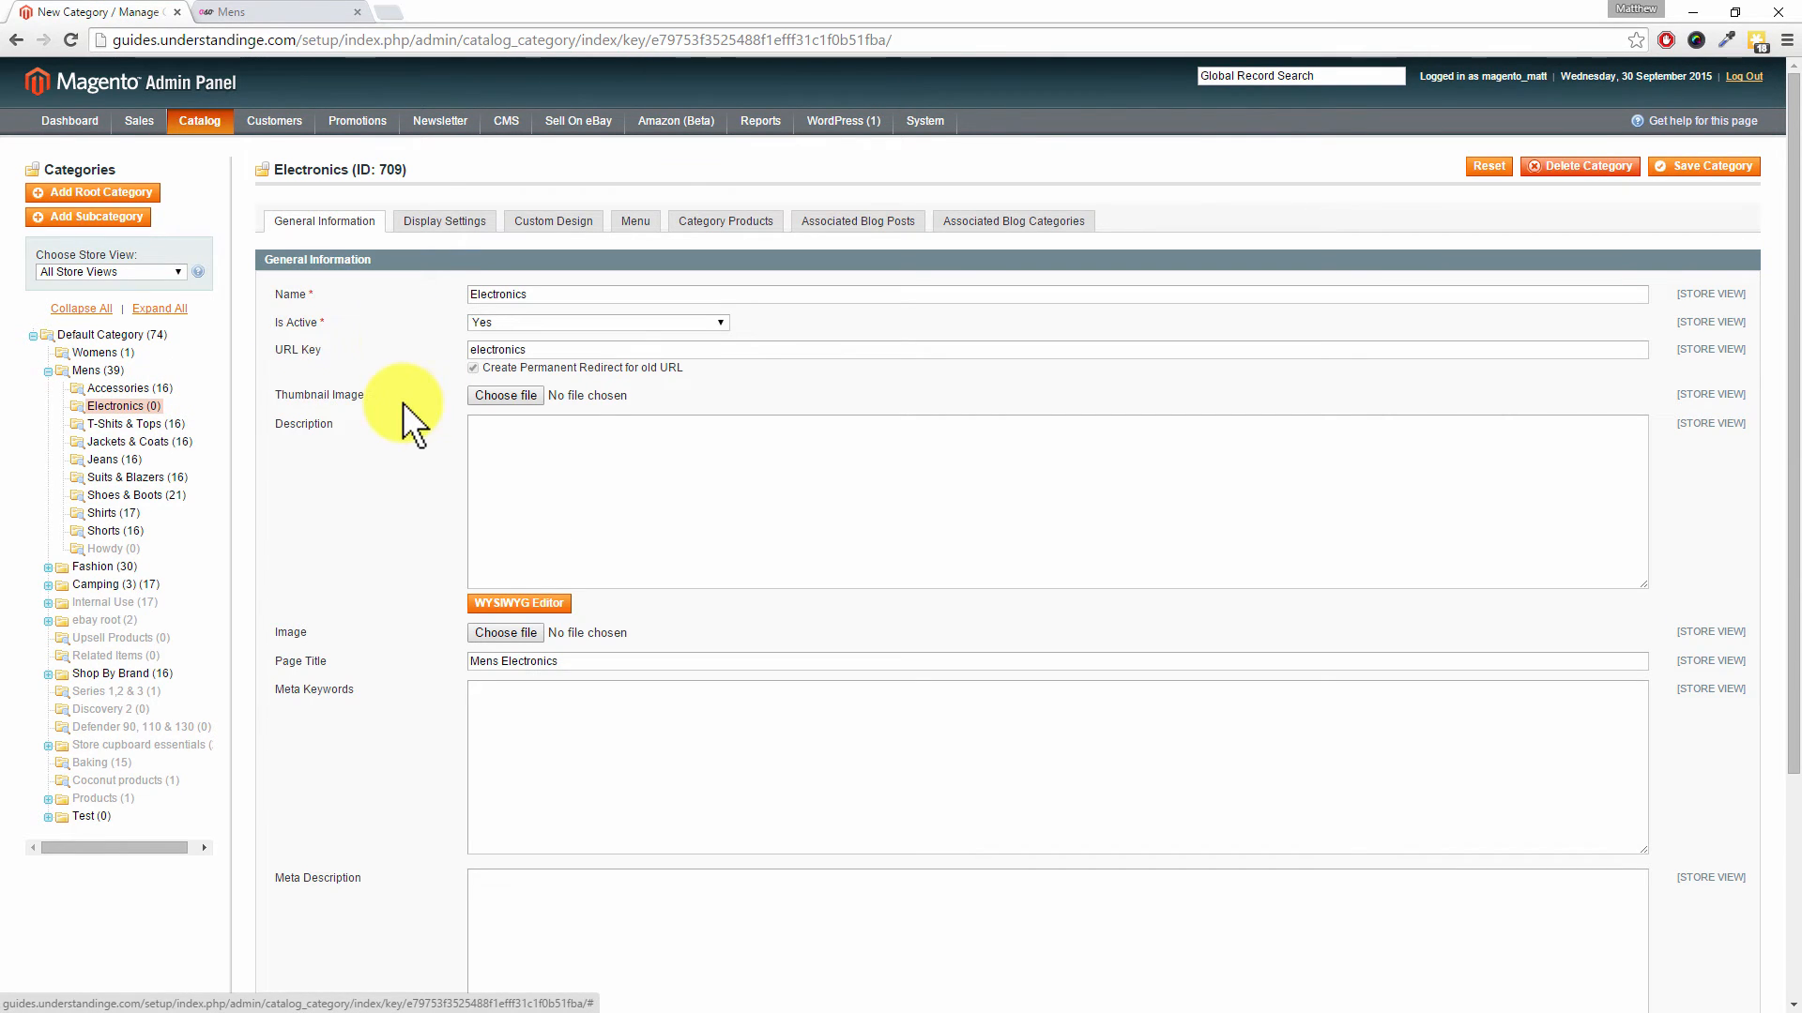
scroll(403, 403, down, 1)
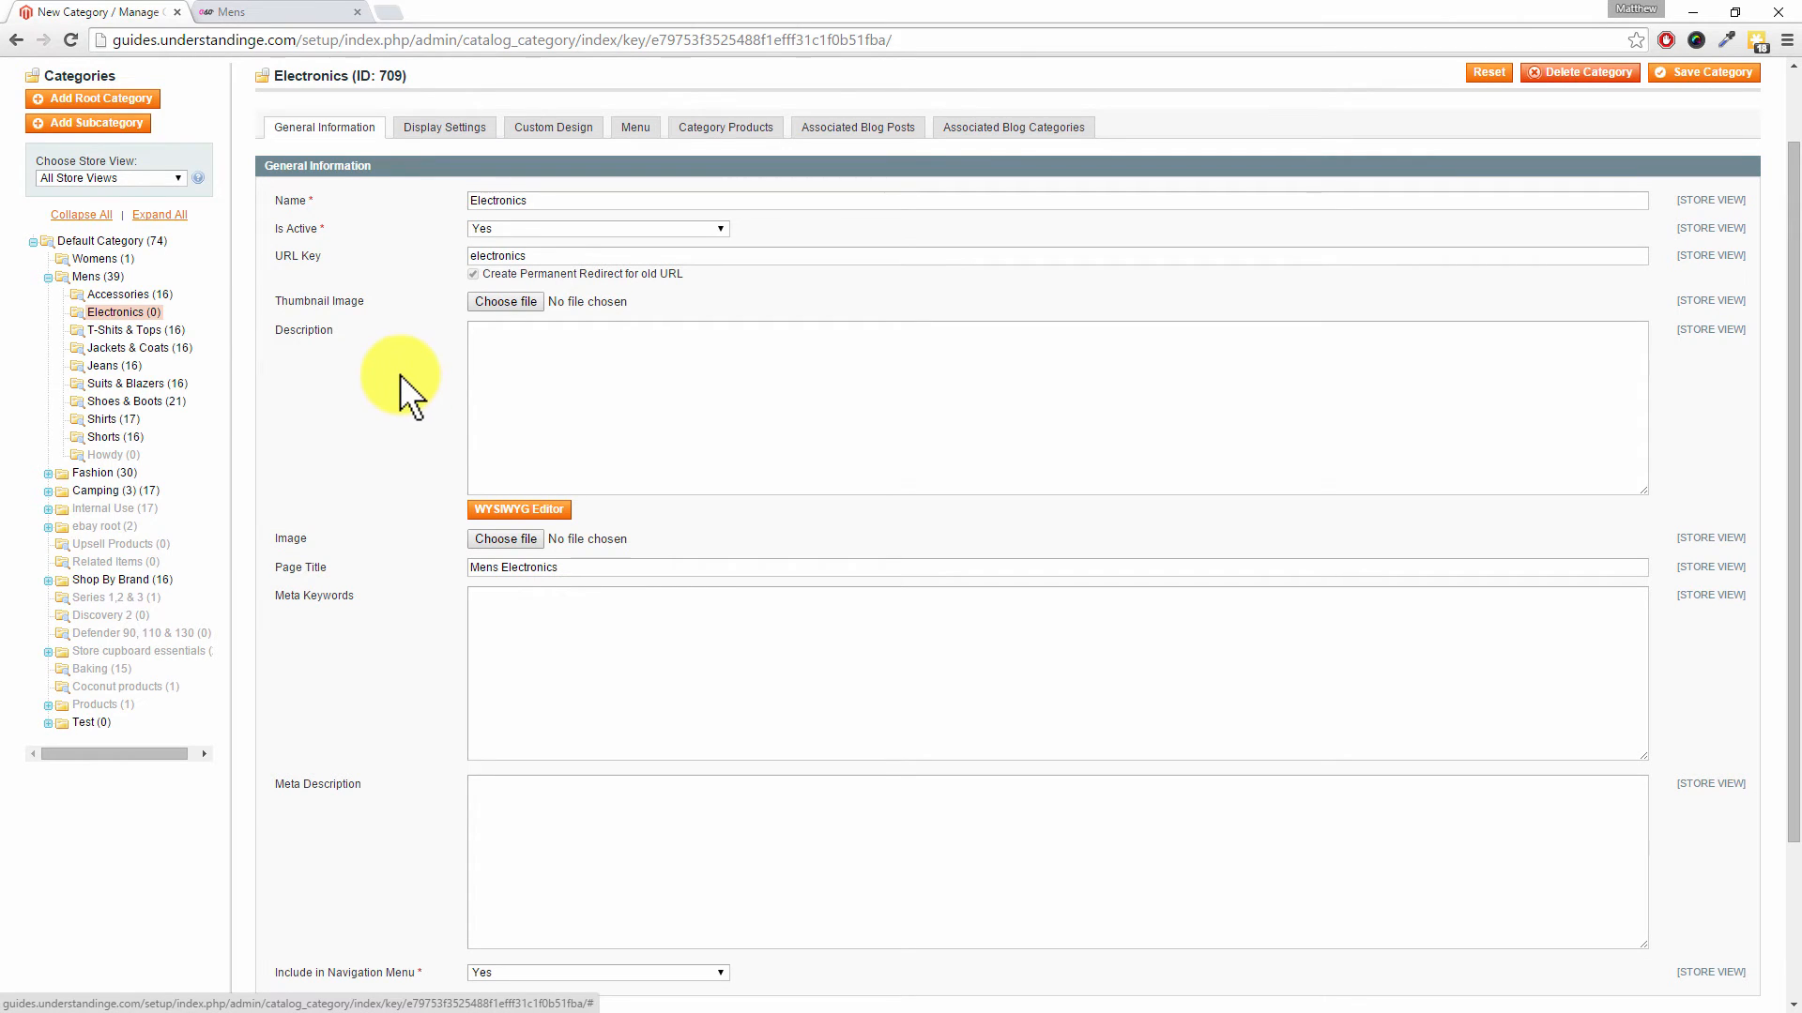
click(553, 348)
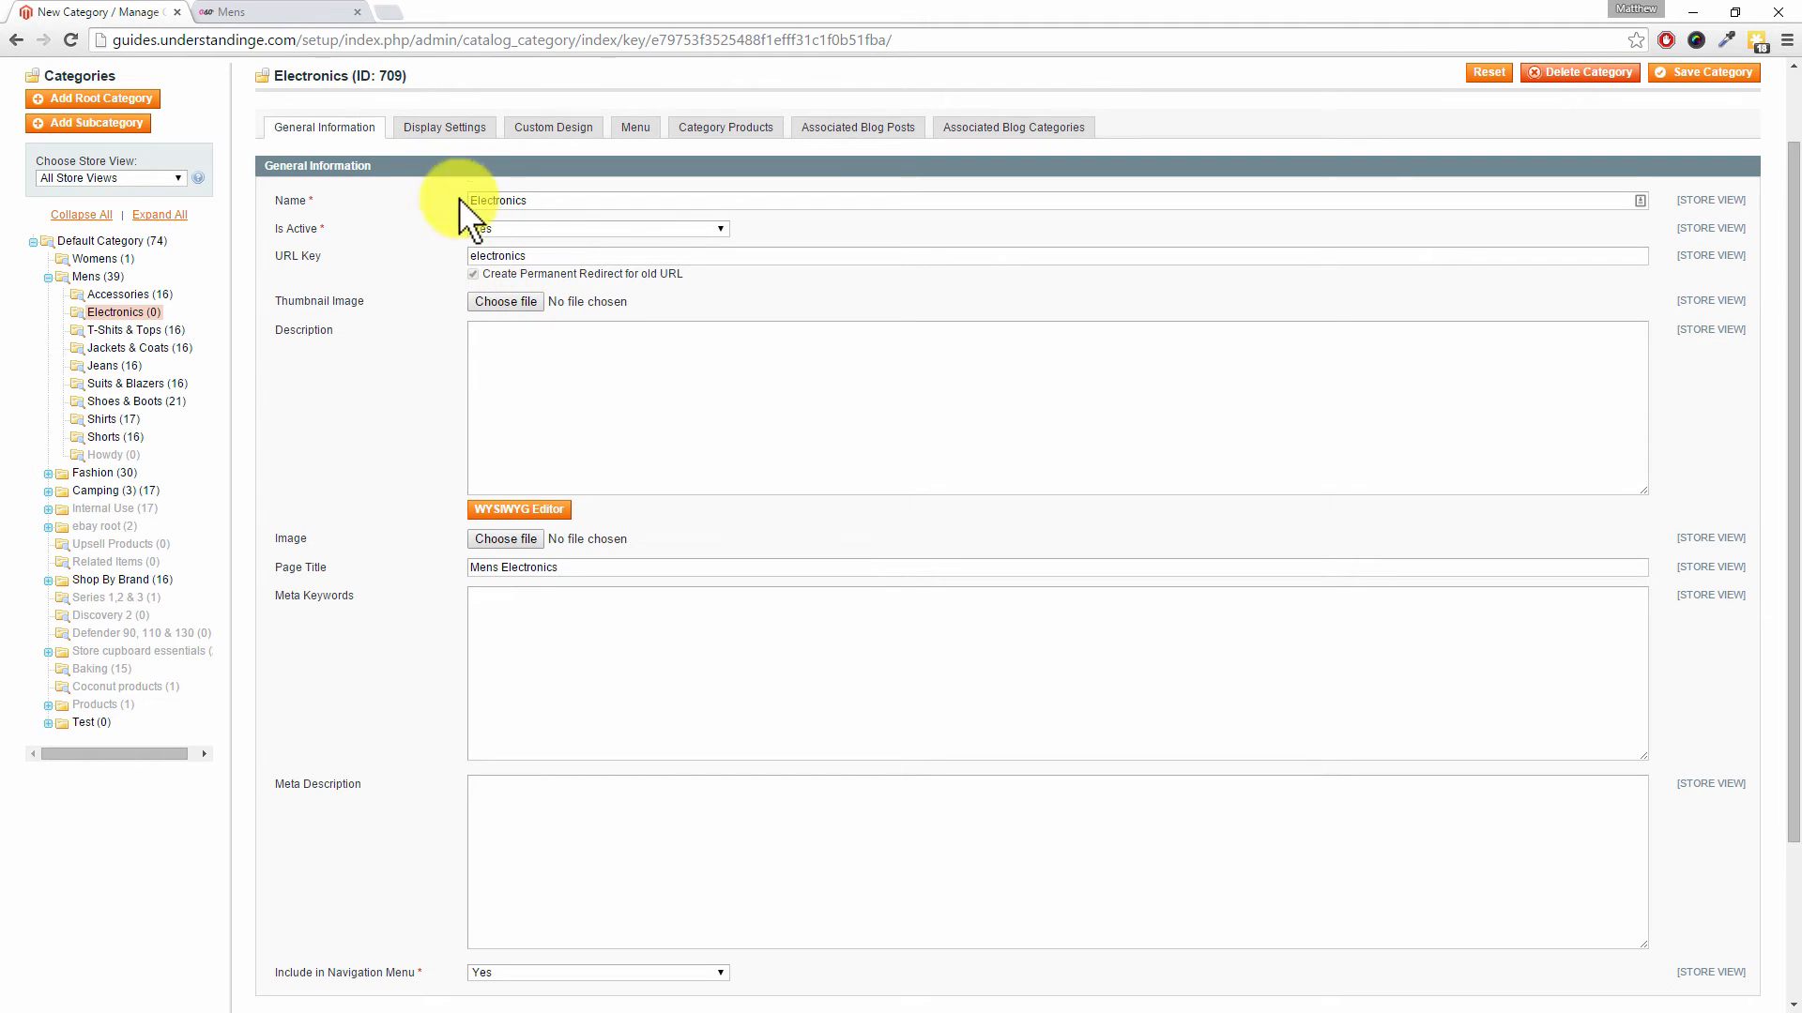
- Set the Electronics category's Display Mode to Static block and products, with Product secondary column bottom as its CMS Block
click(441, 131)
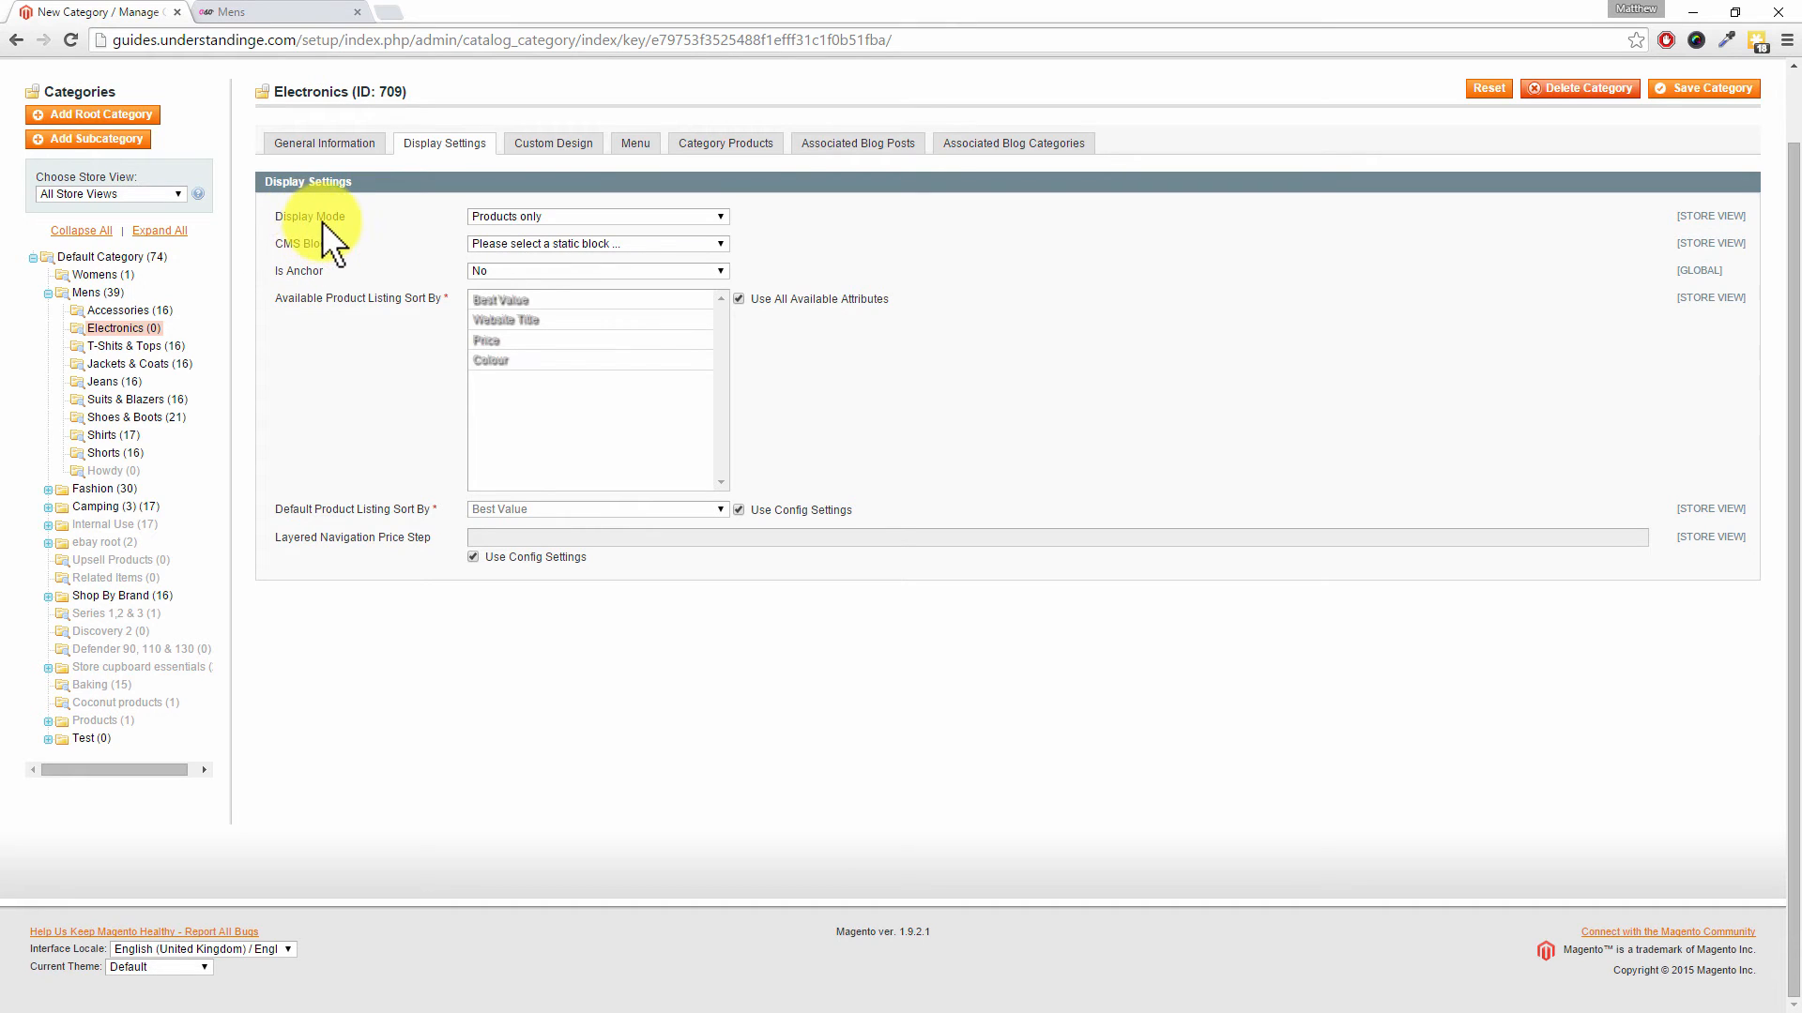
click(538, 218)
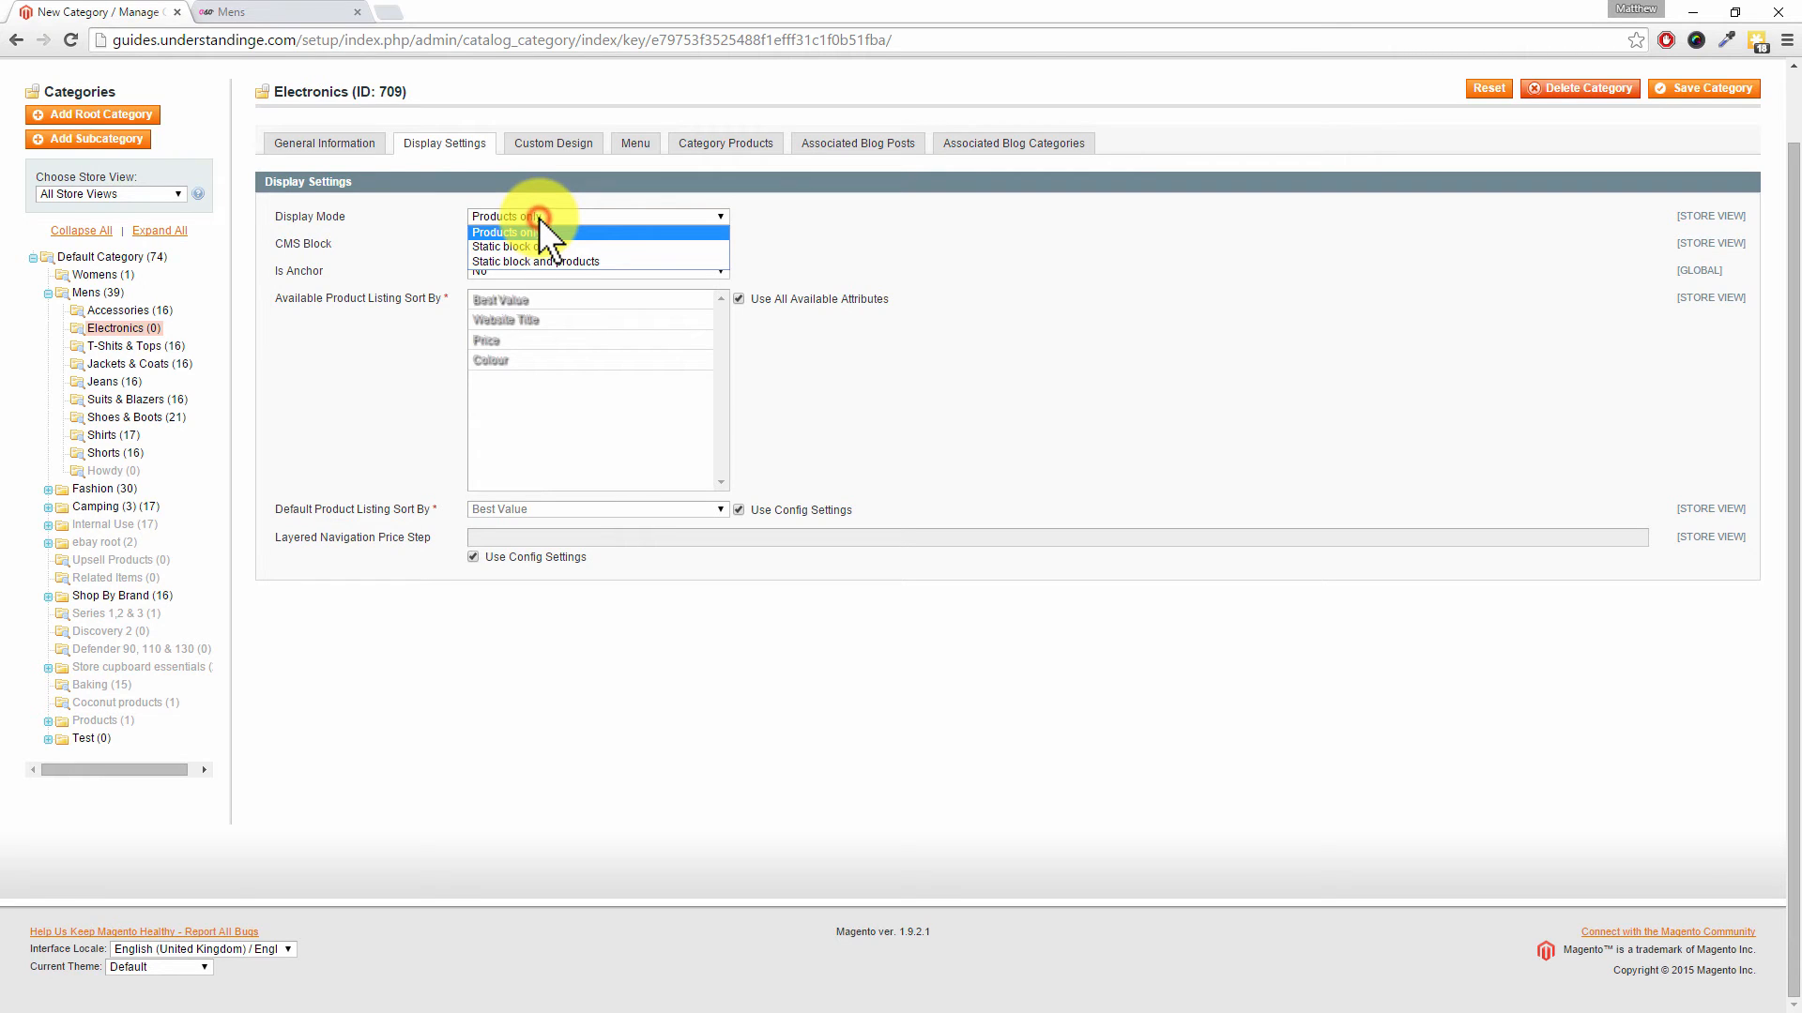
click(580, 260)
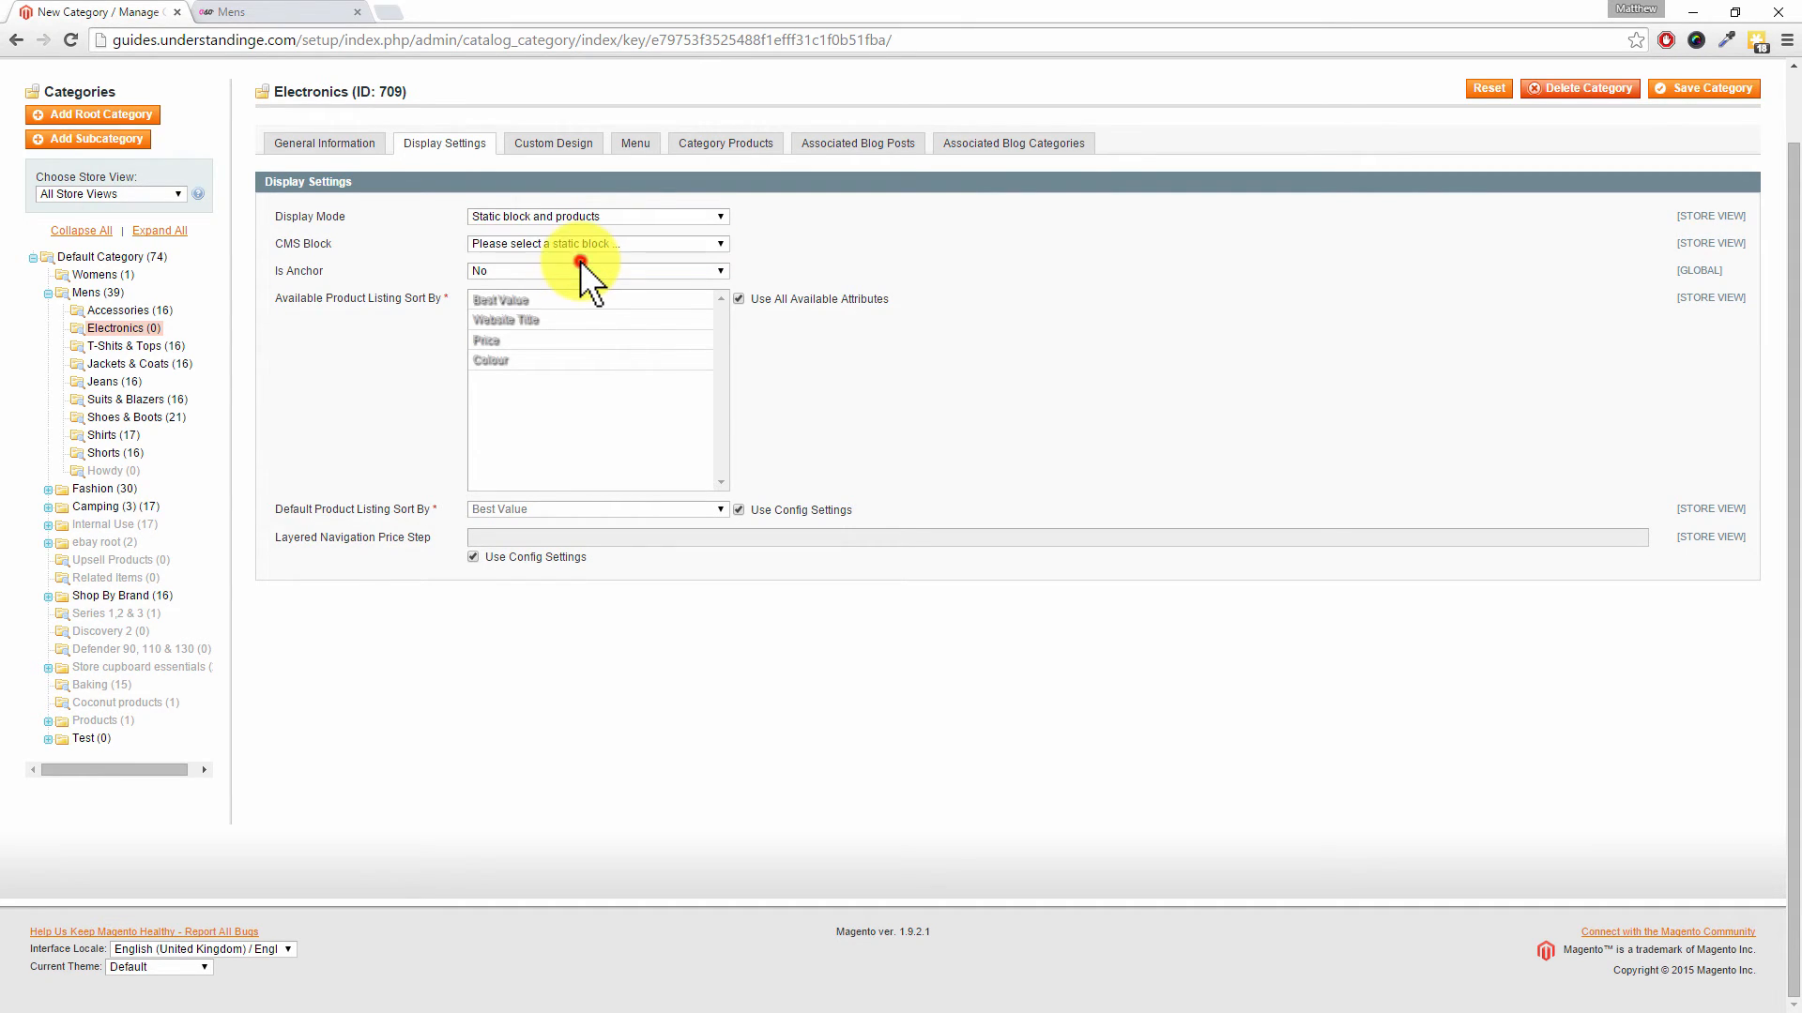
click(587, 246)
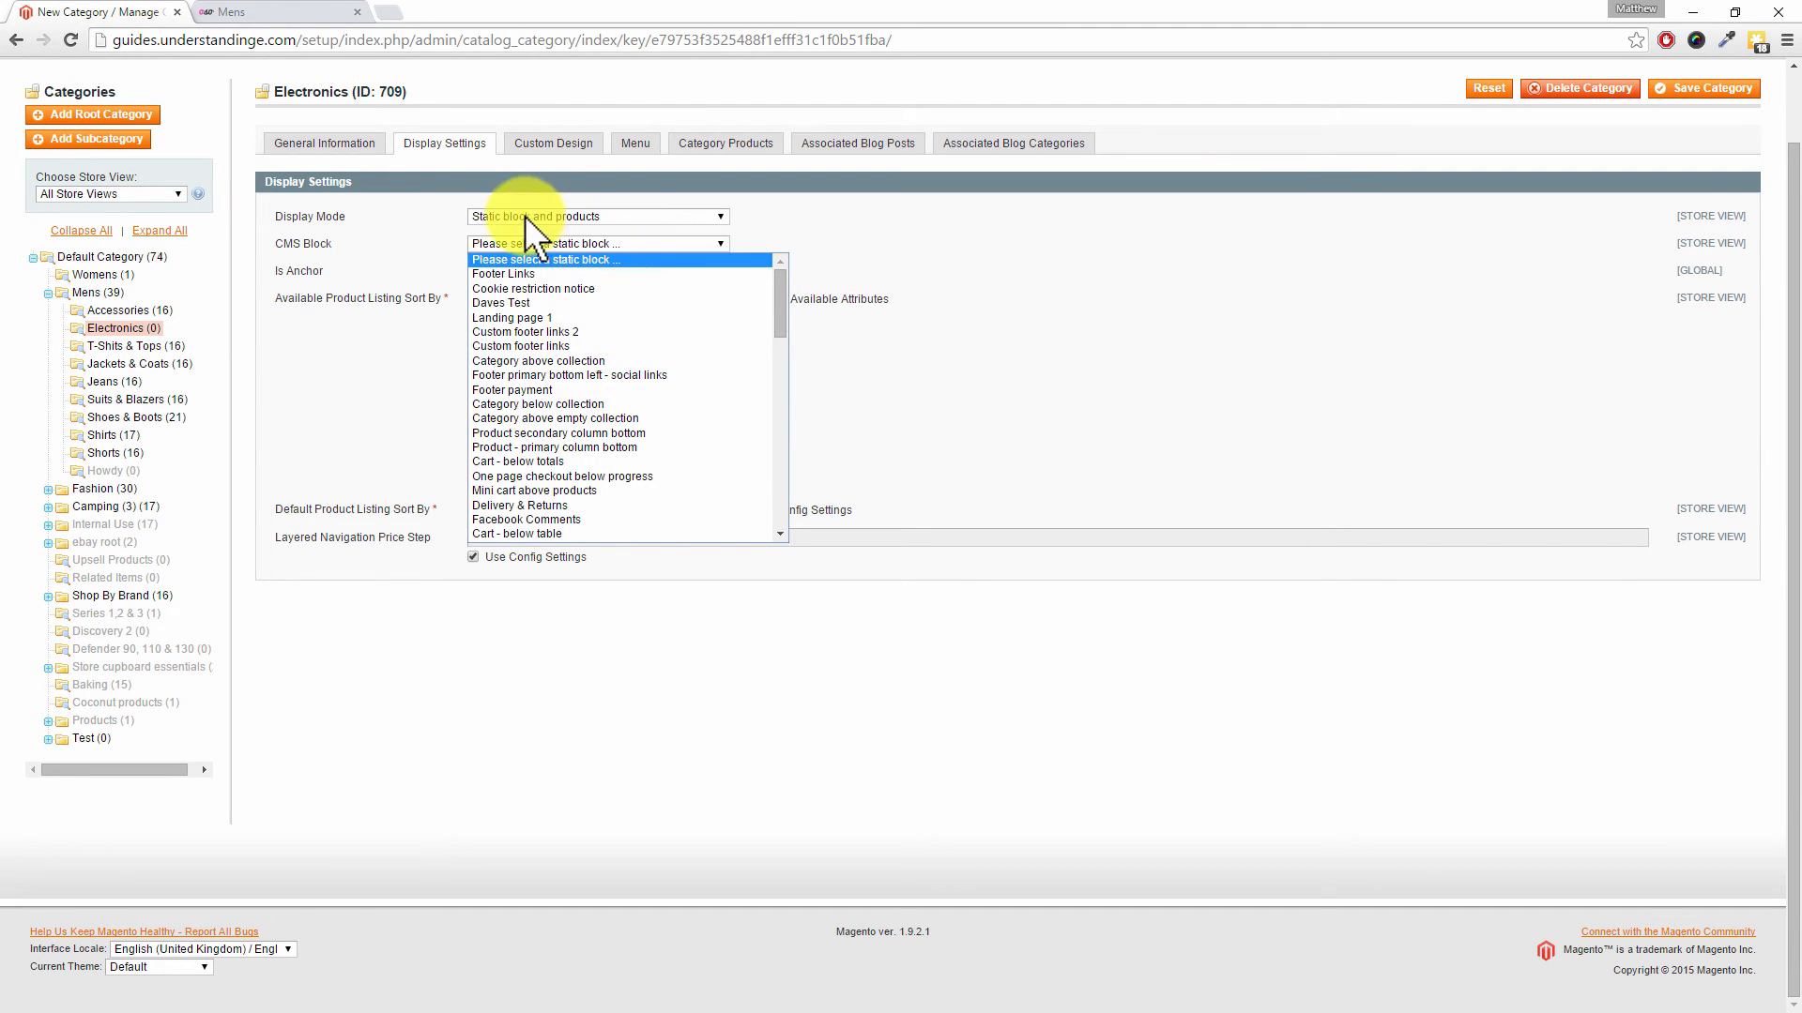
mouse_move(781, 302)
mouse_down()
mouse_move(786, 332)
mouse_move(783, 314)
mouse_up()
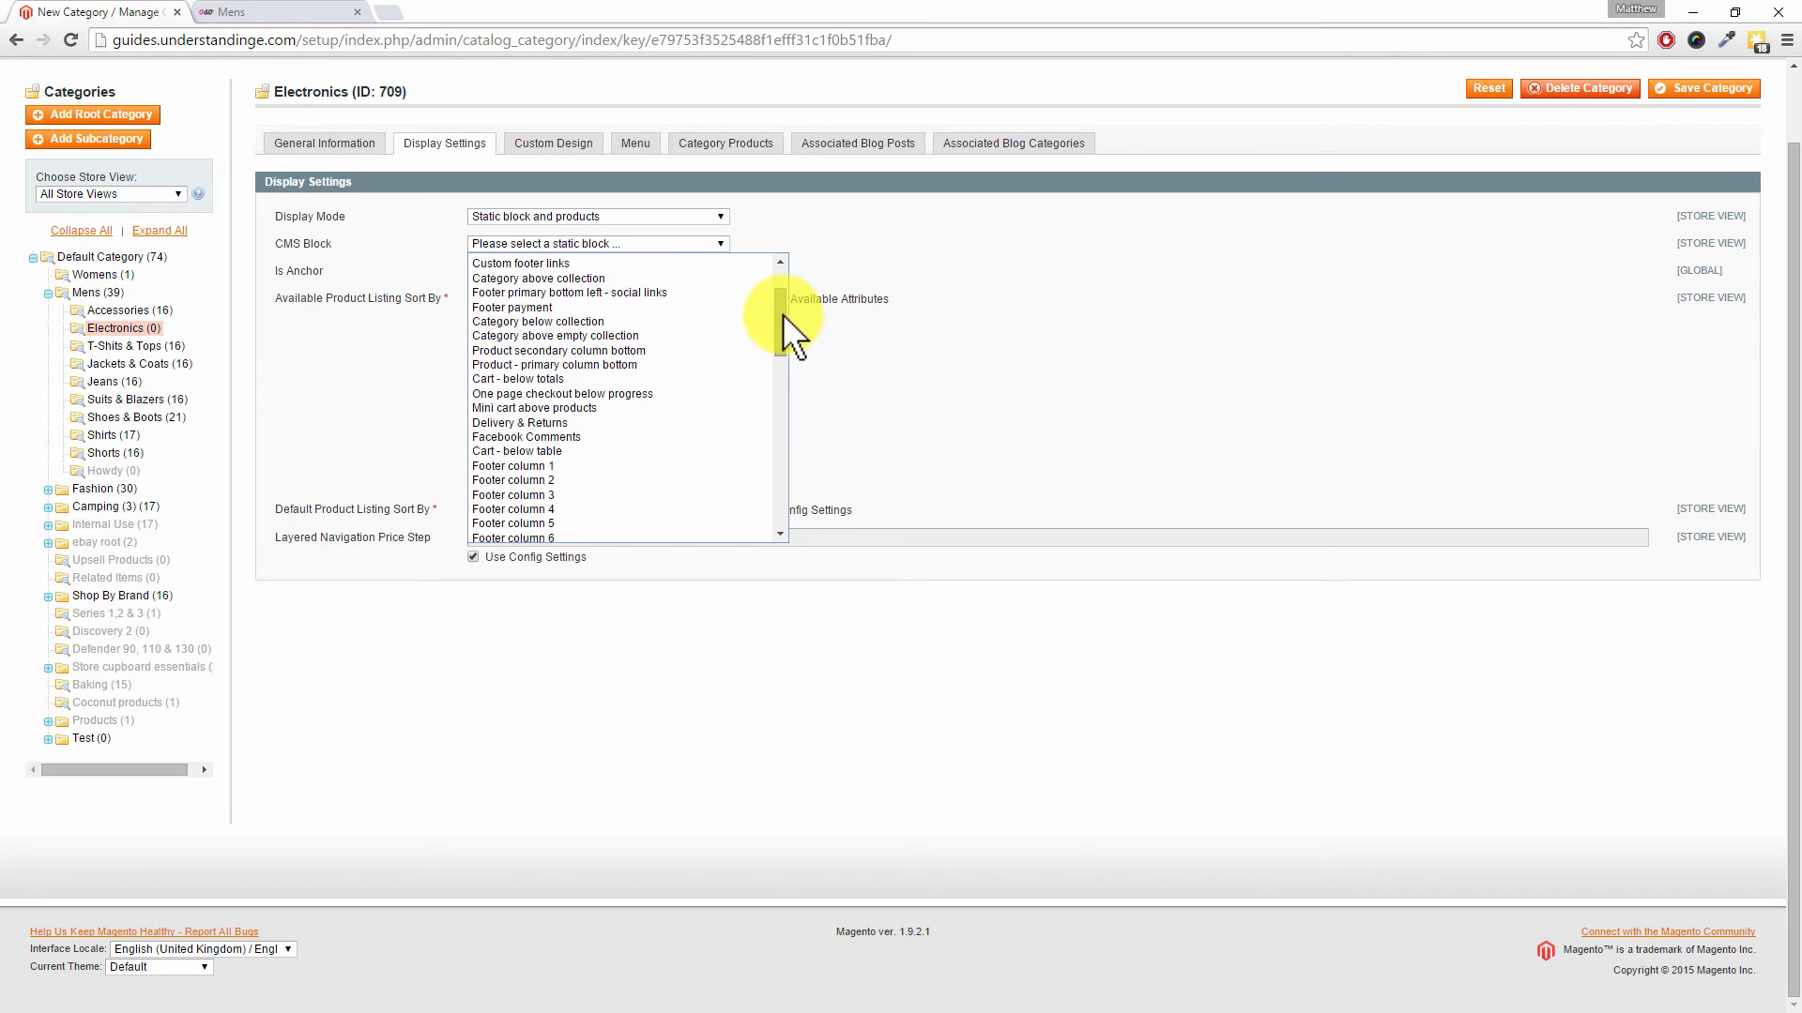
click(552, 351)
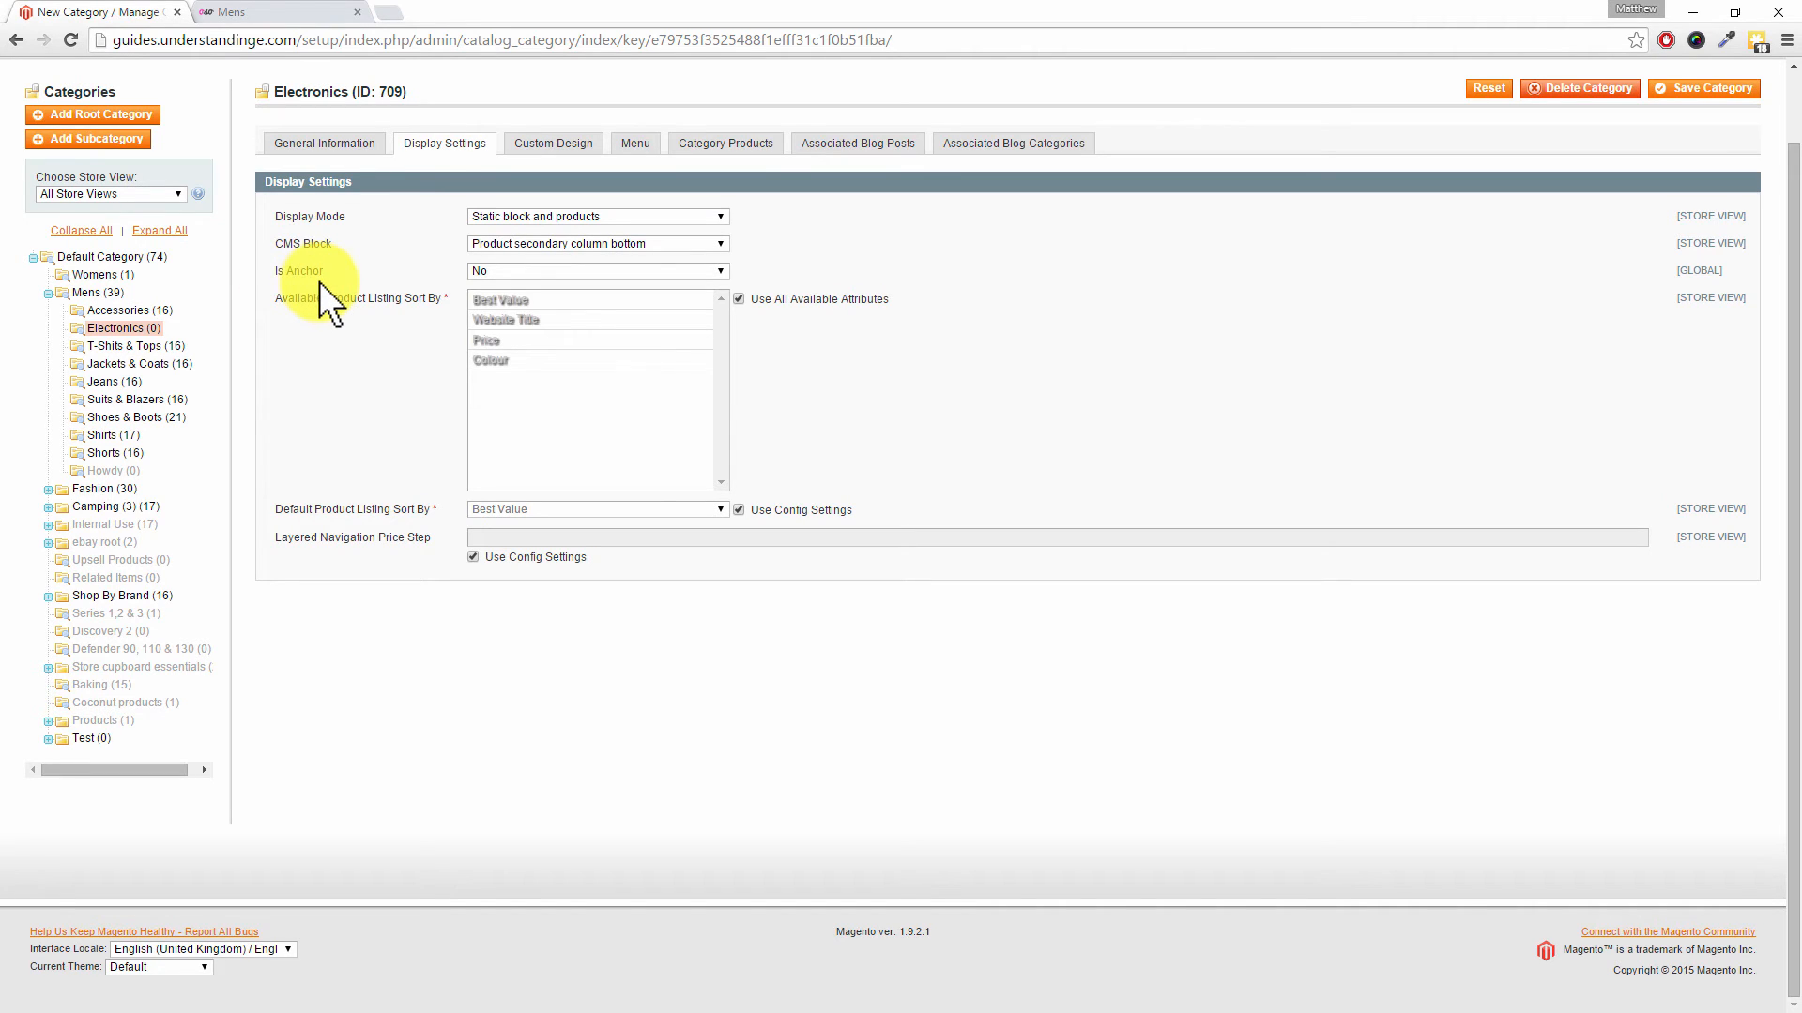
- Examine the Mens subcategory list and filters on the storefront, and set Is Anchor to Yes for the Electronics category
click(280, 19)
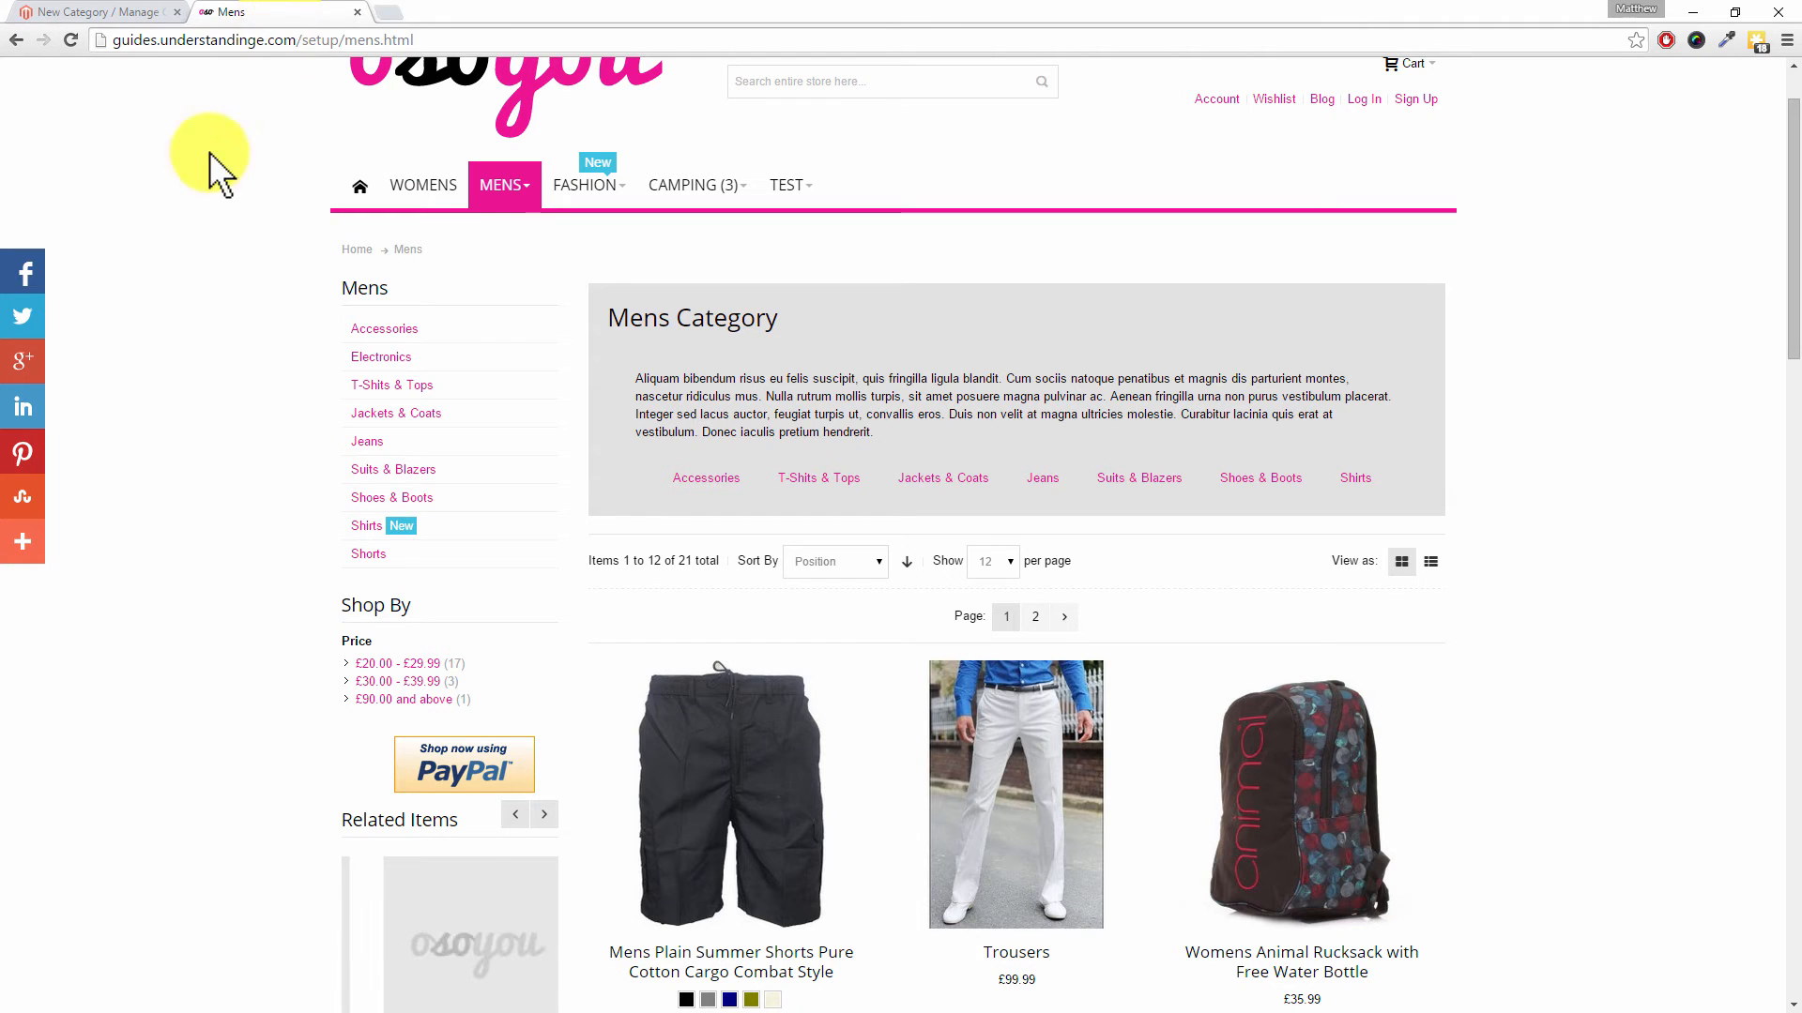
mouse_move(511, 199)
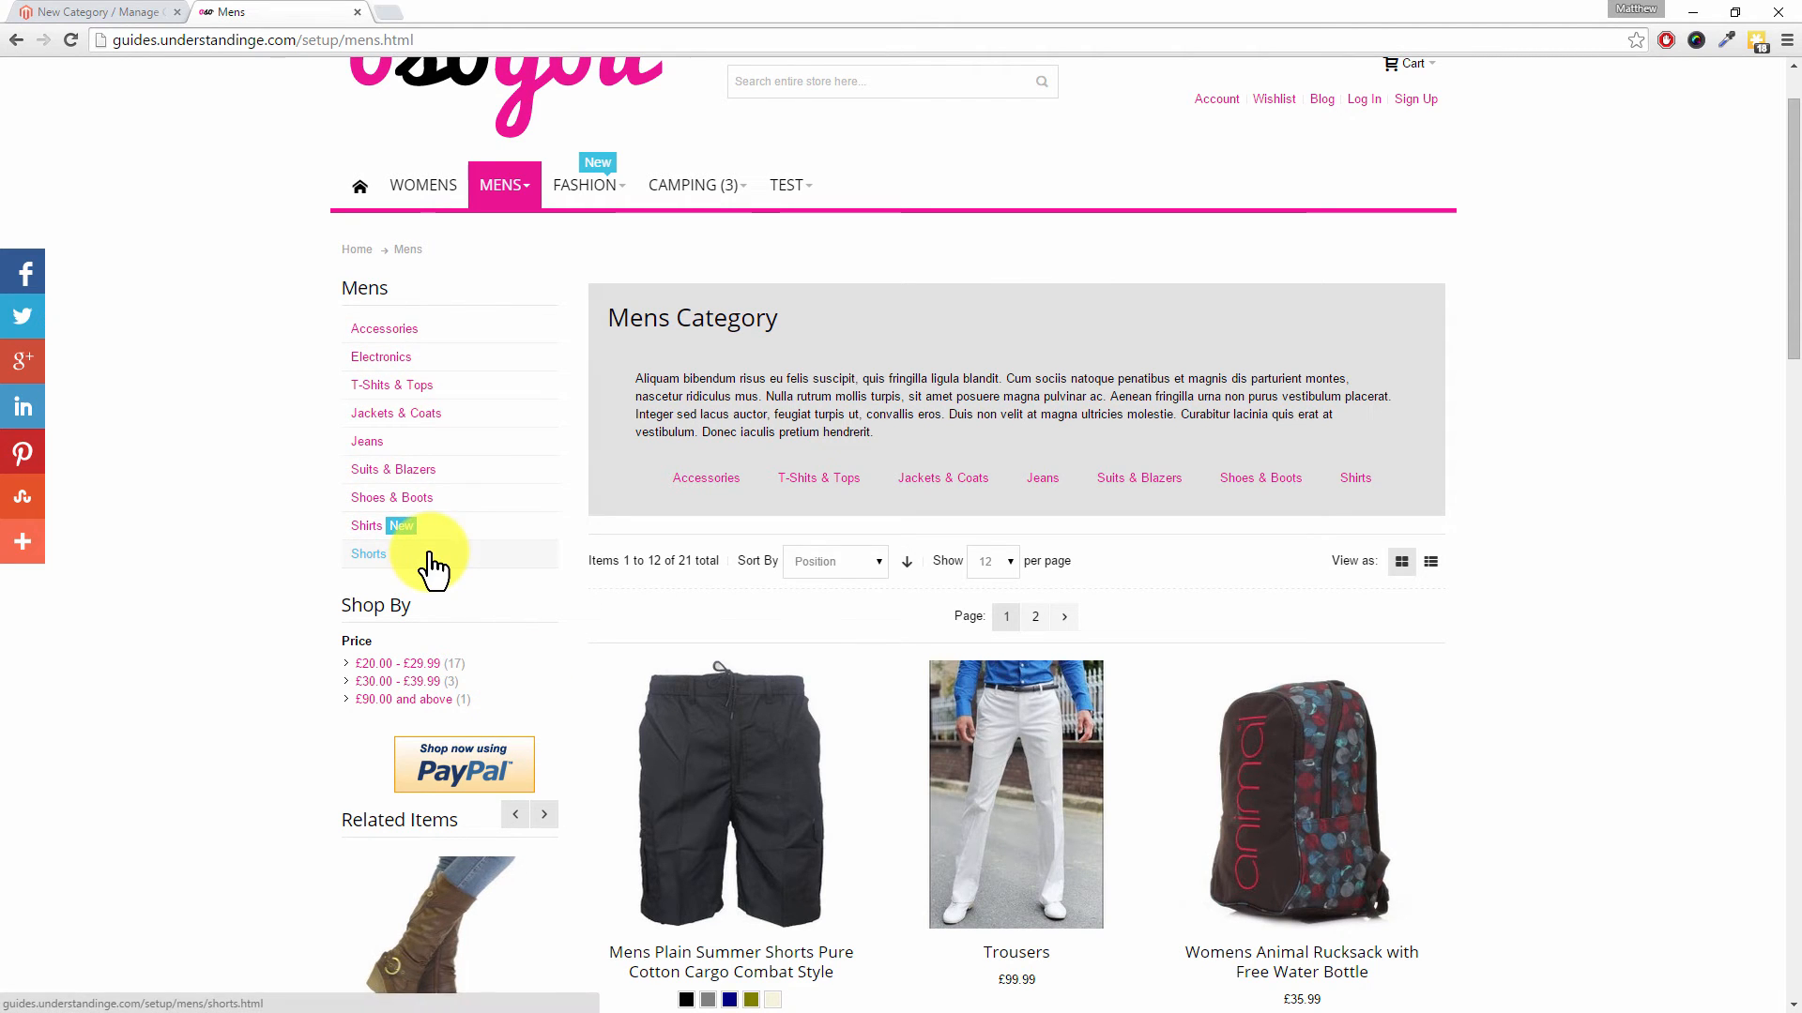
click(129, 19)
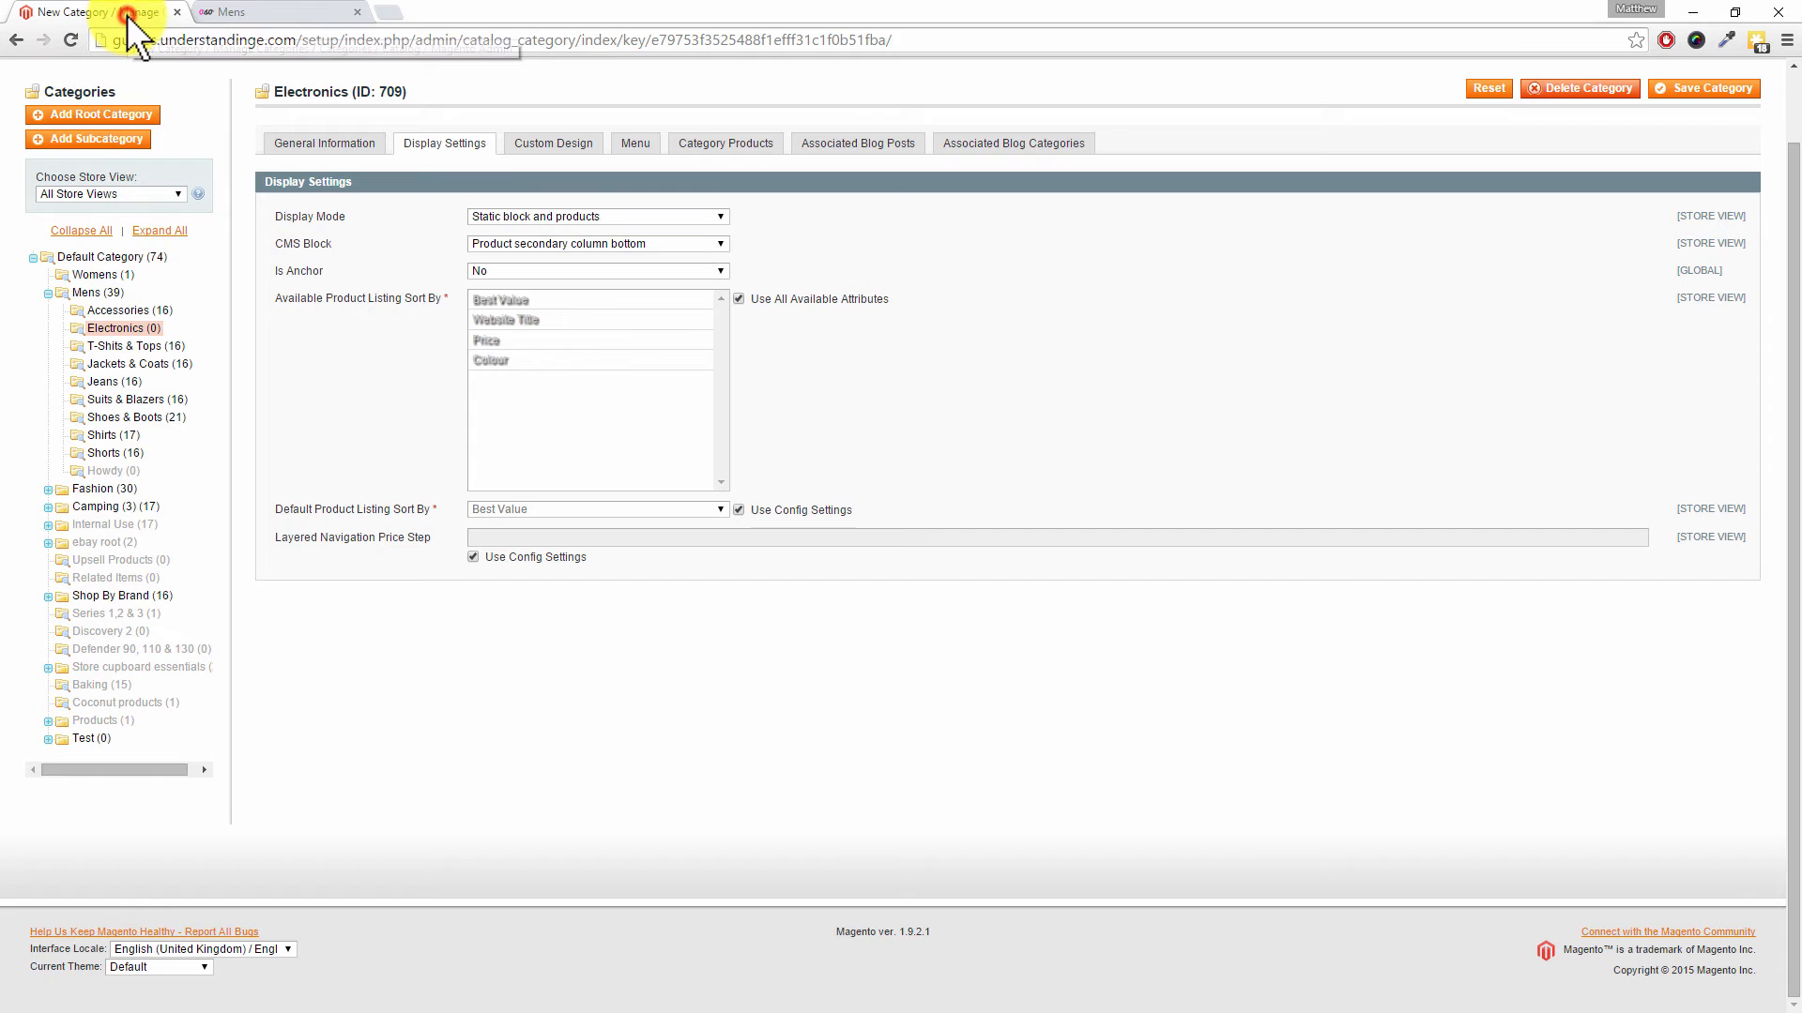
click(483, 270)
click(492, 286)
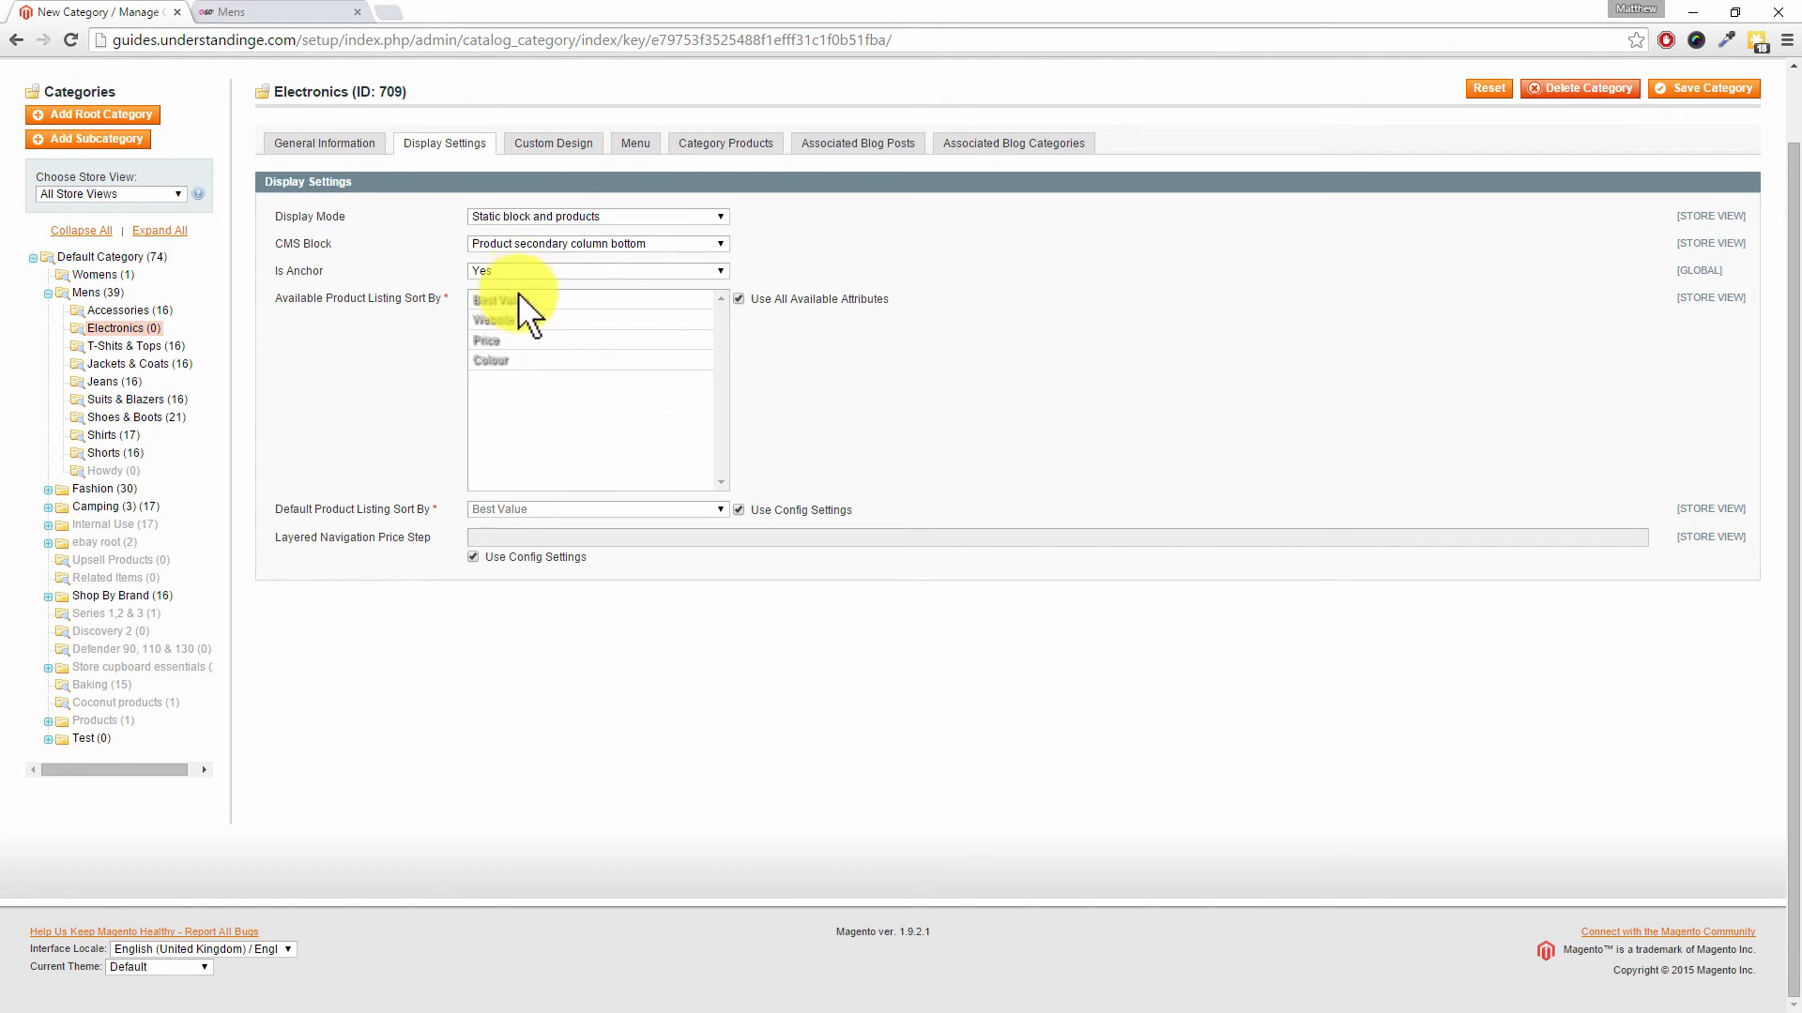
- Try Use Parent Category Settings as Yes in the Electronics category's custom design options, and reset it to No
click(547, 145)
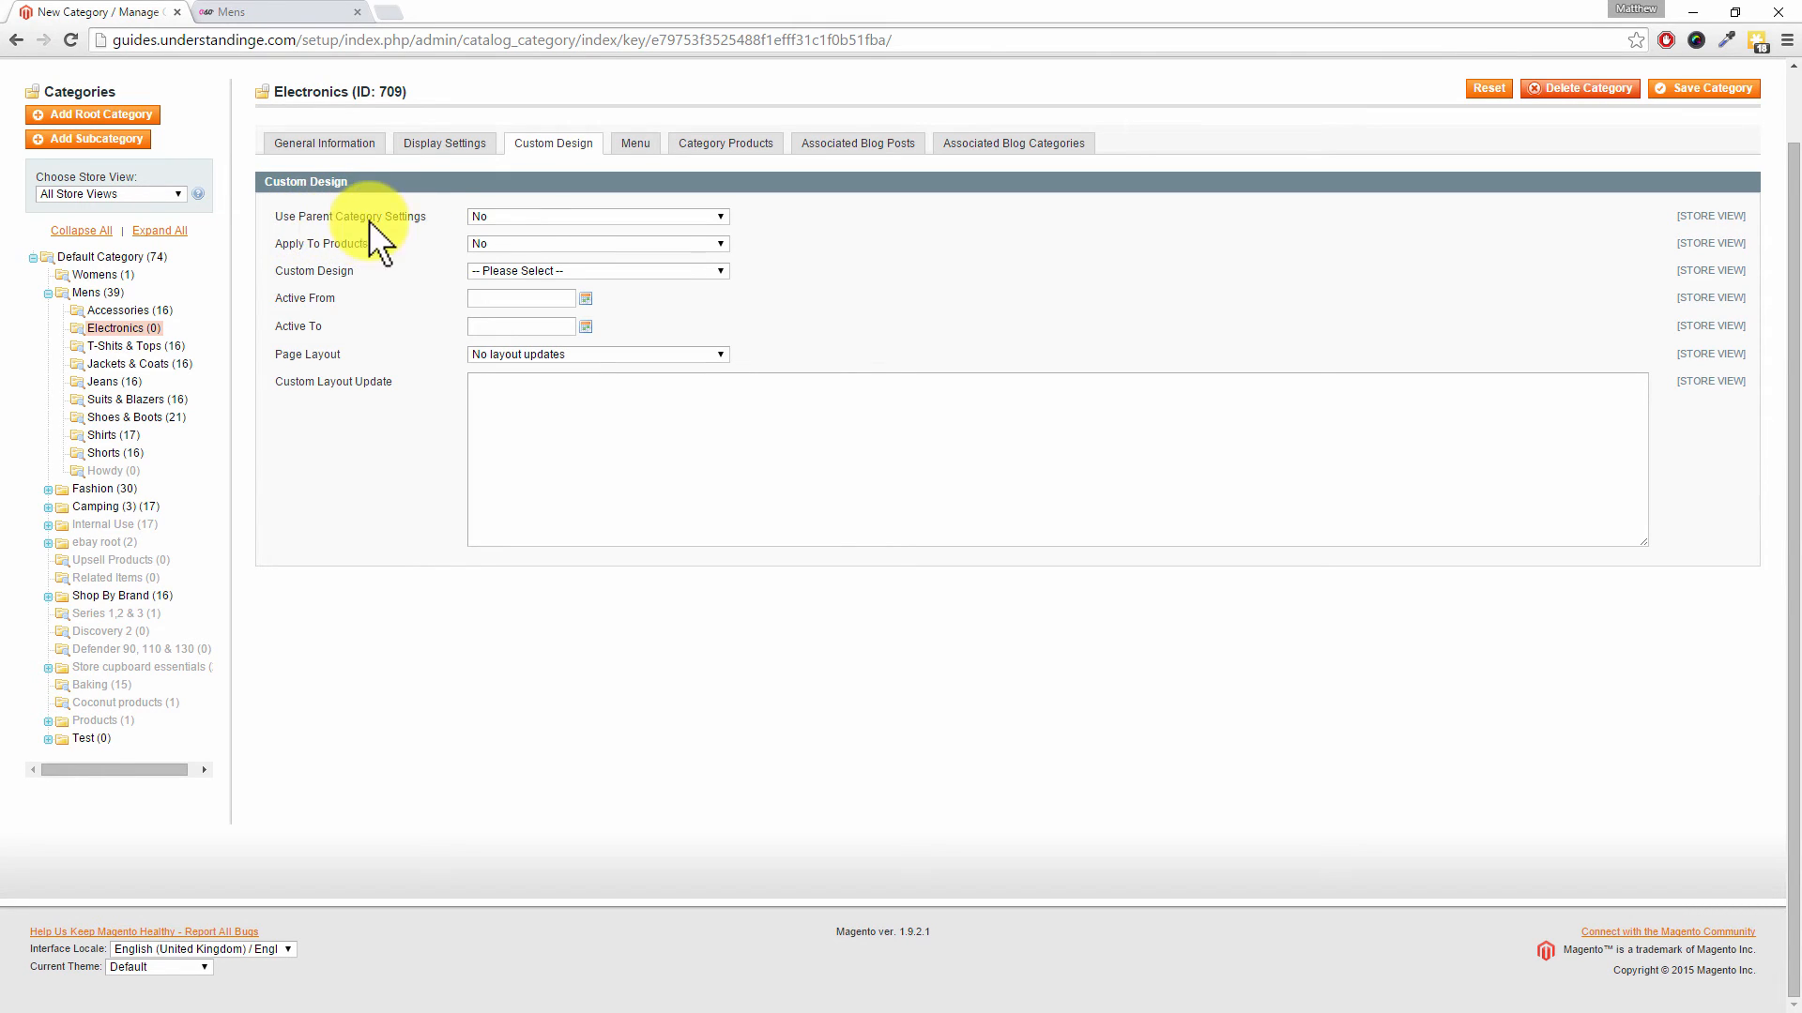
click(514, 218)
click(505, 237)
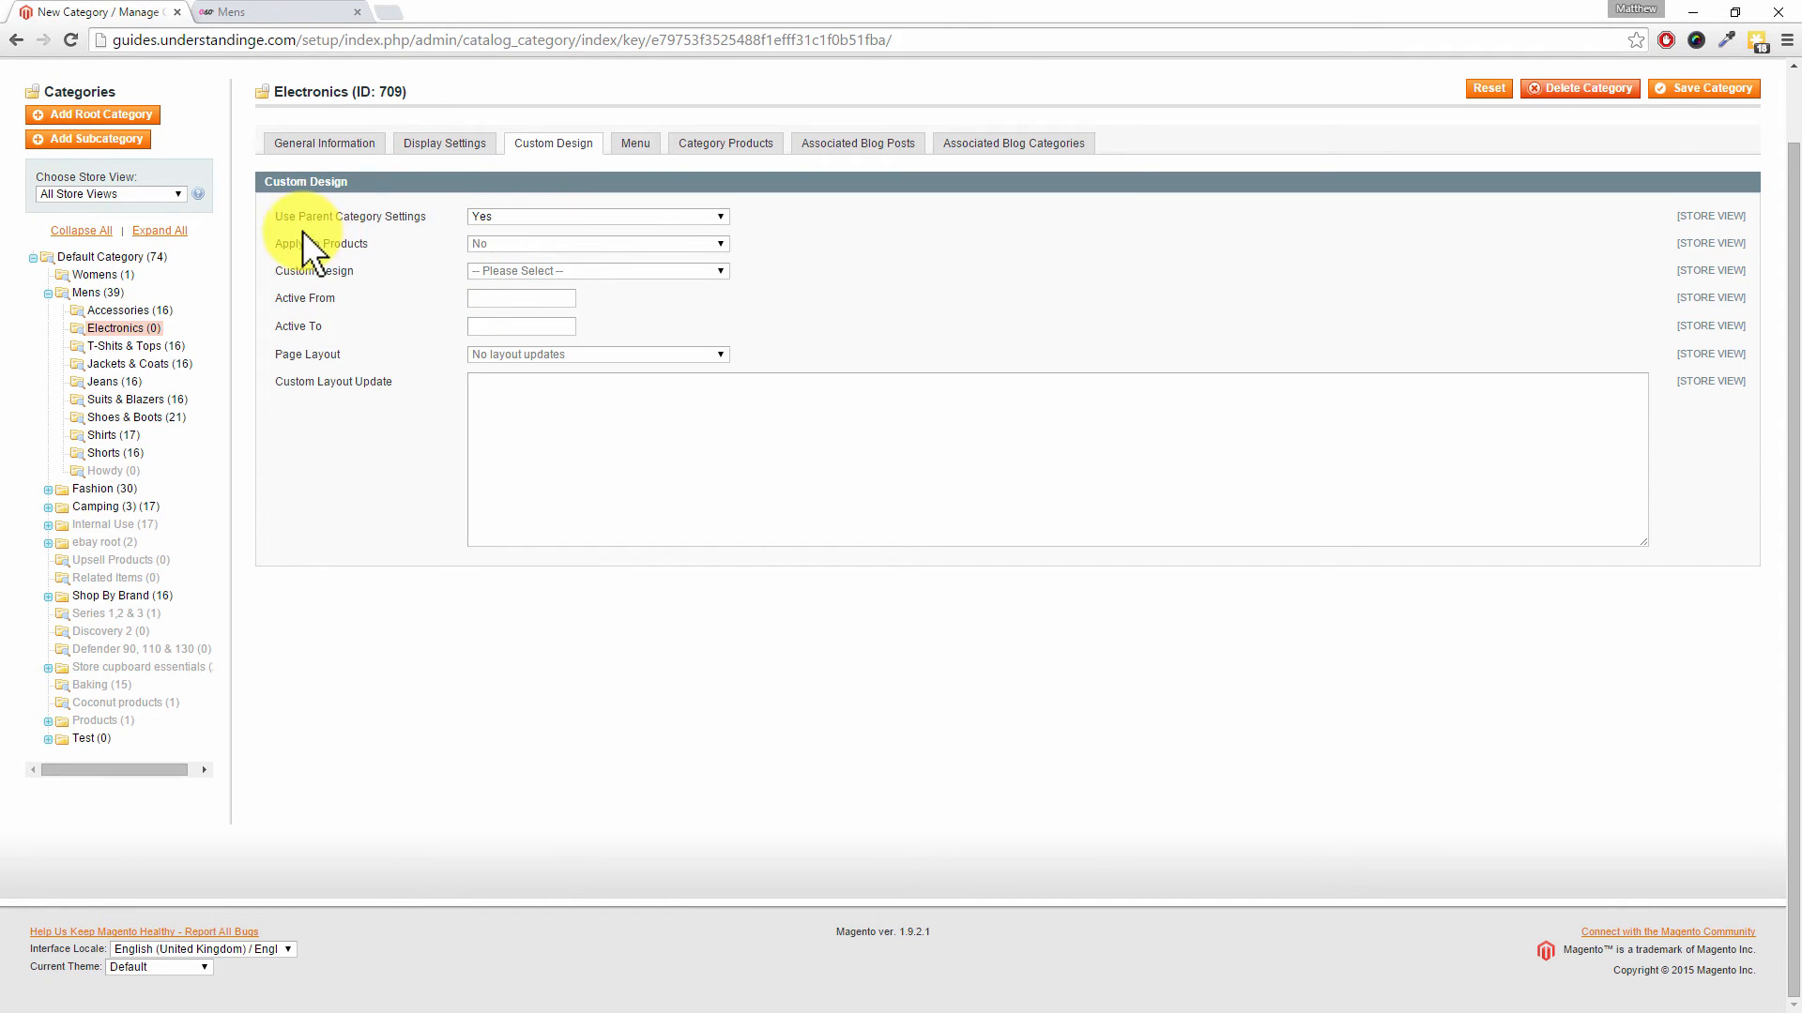
click(500, 212)
click(490, 244)
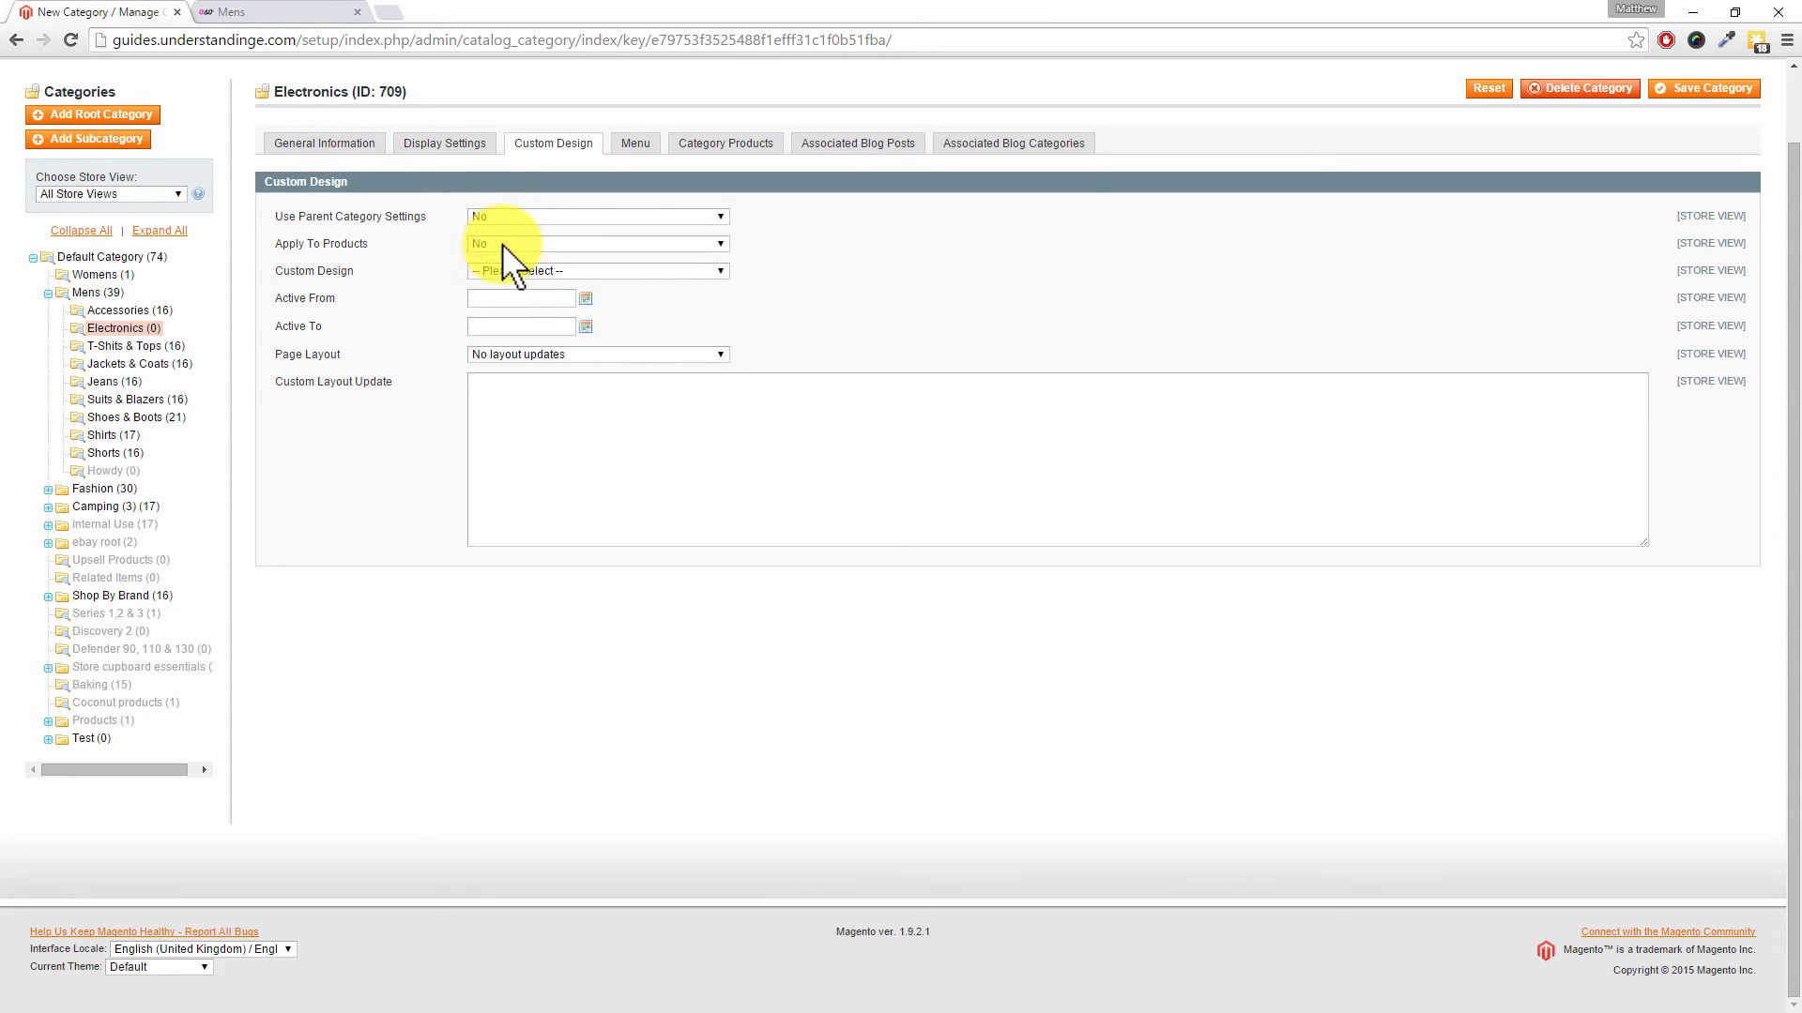
click(492, 244)
click(423, 251)
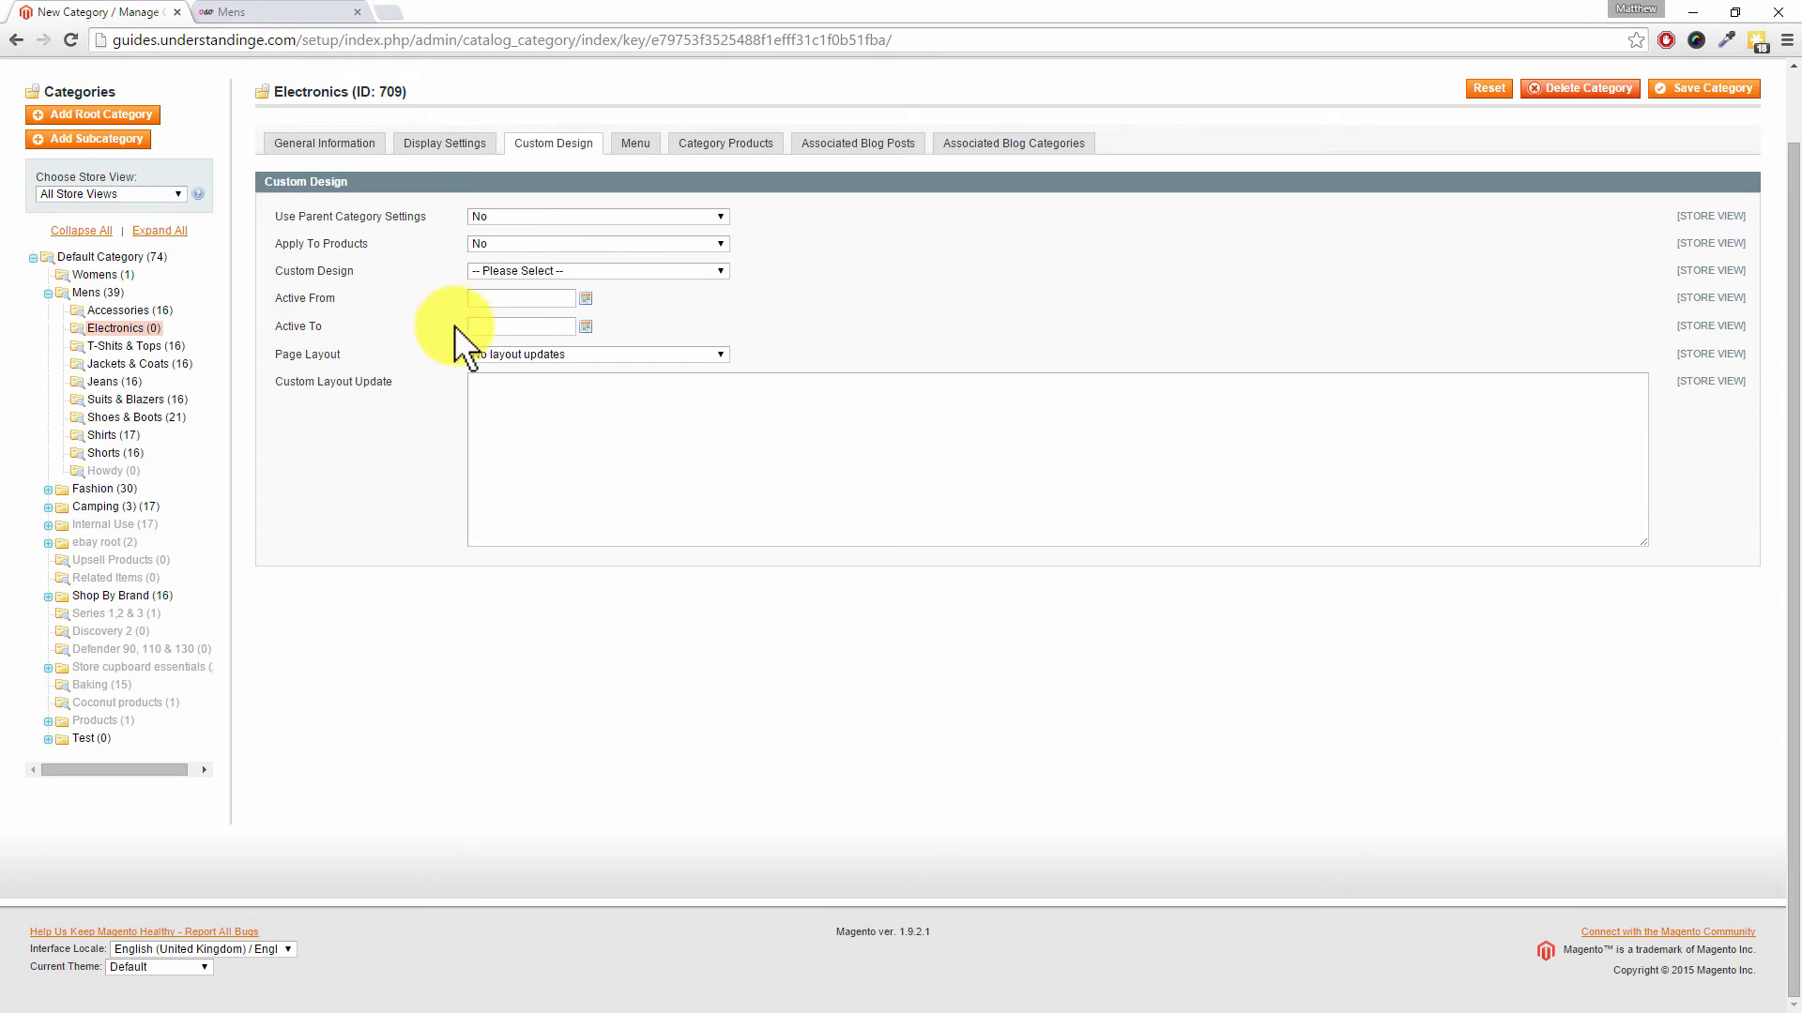
- Review the themes available as Custom Design for the Electronics category
click(518, 392)
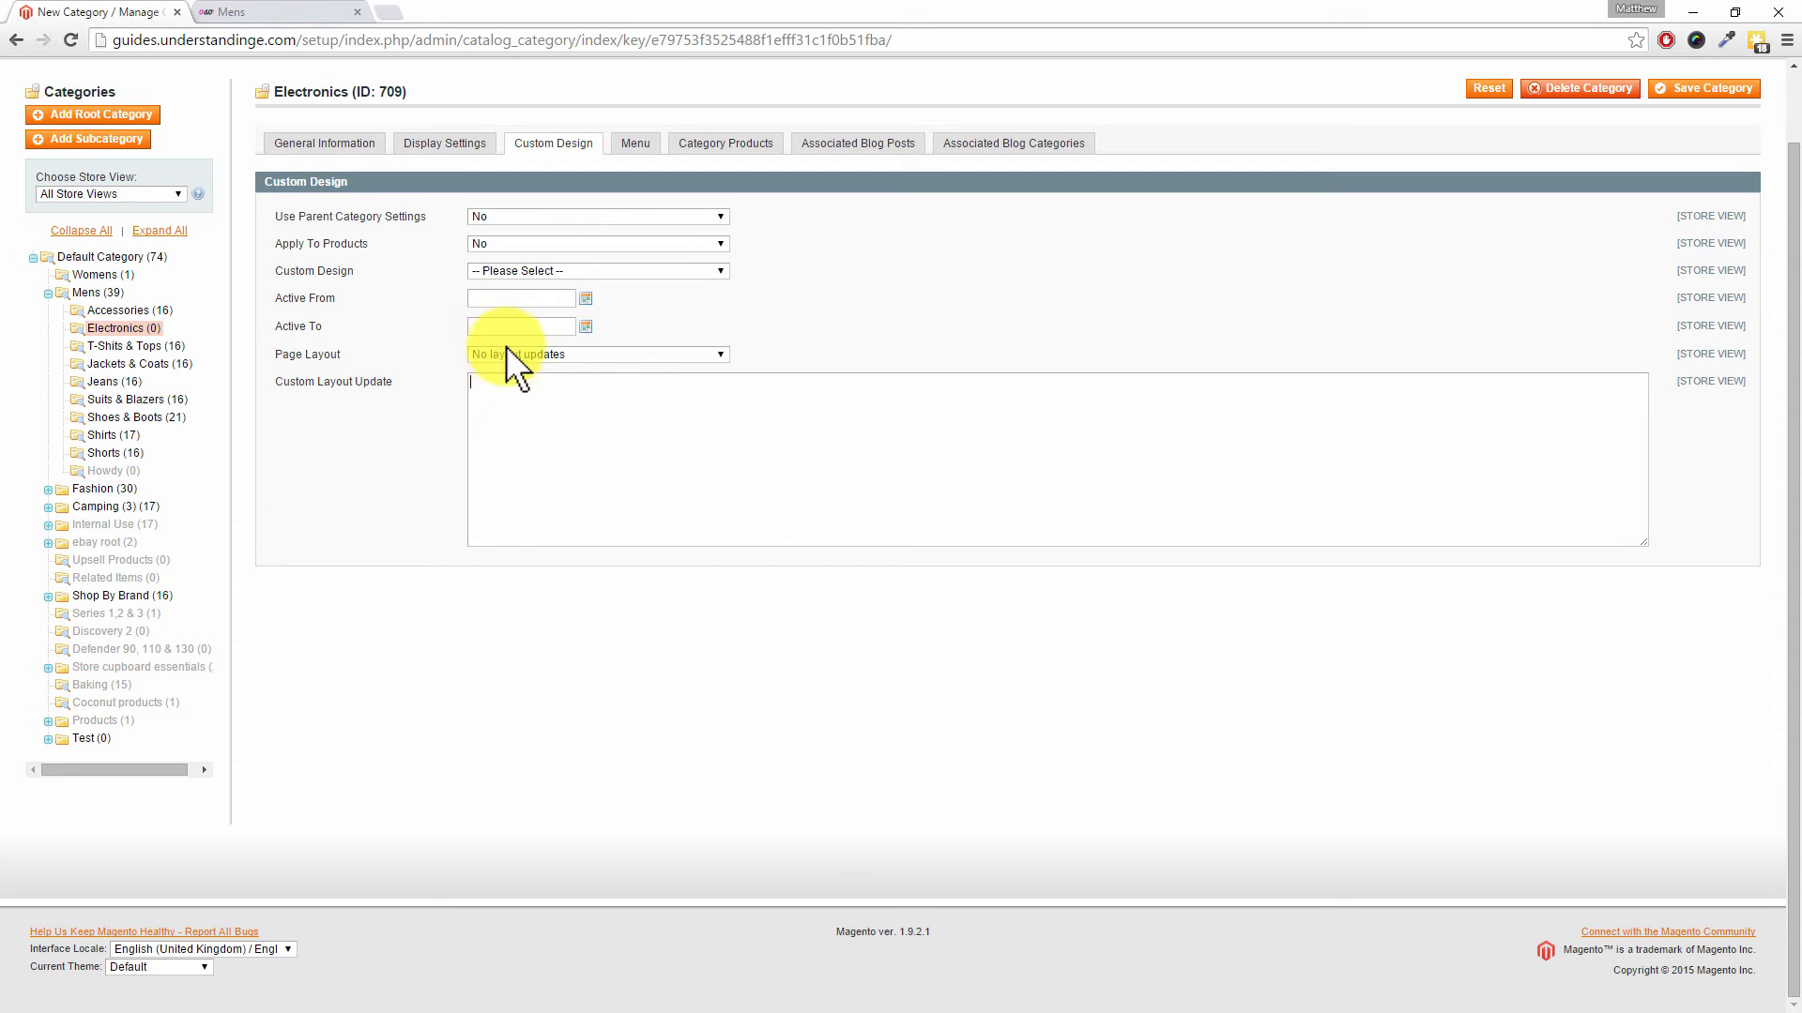
click(533, 270)
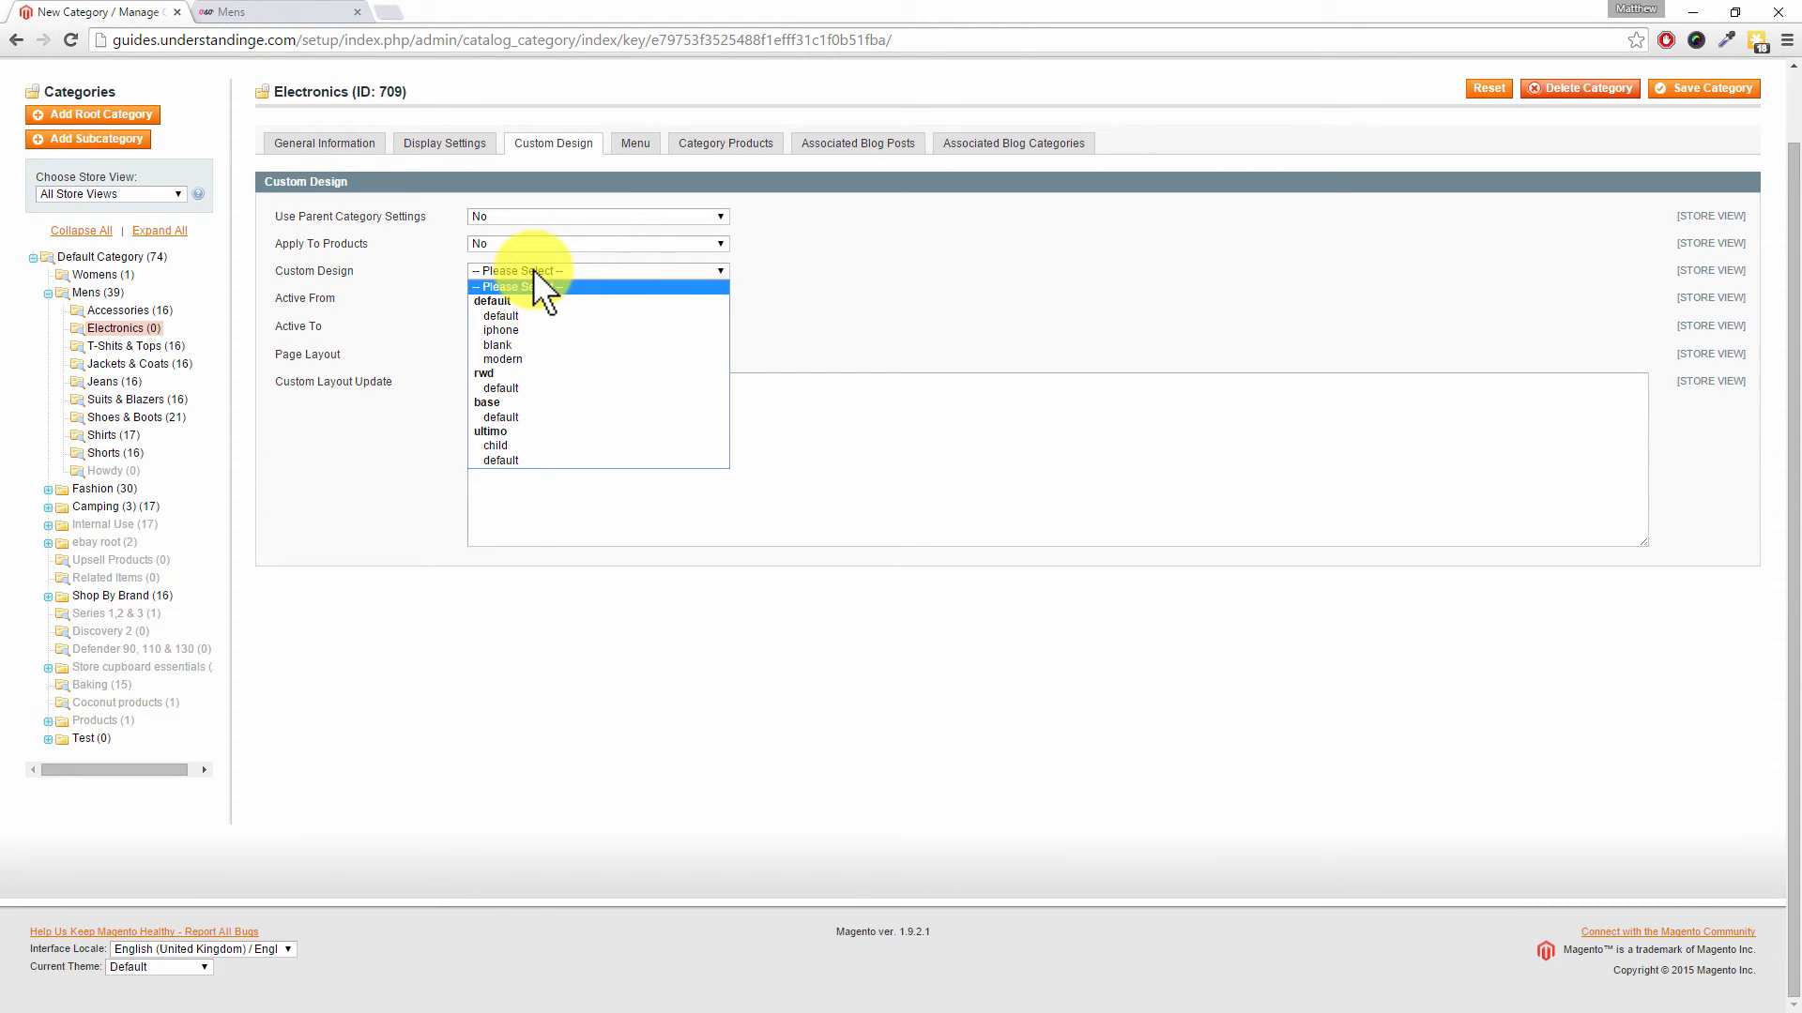
click(533, 271)
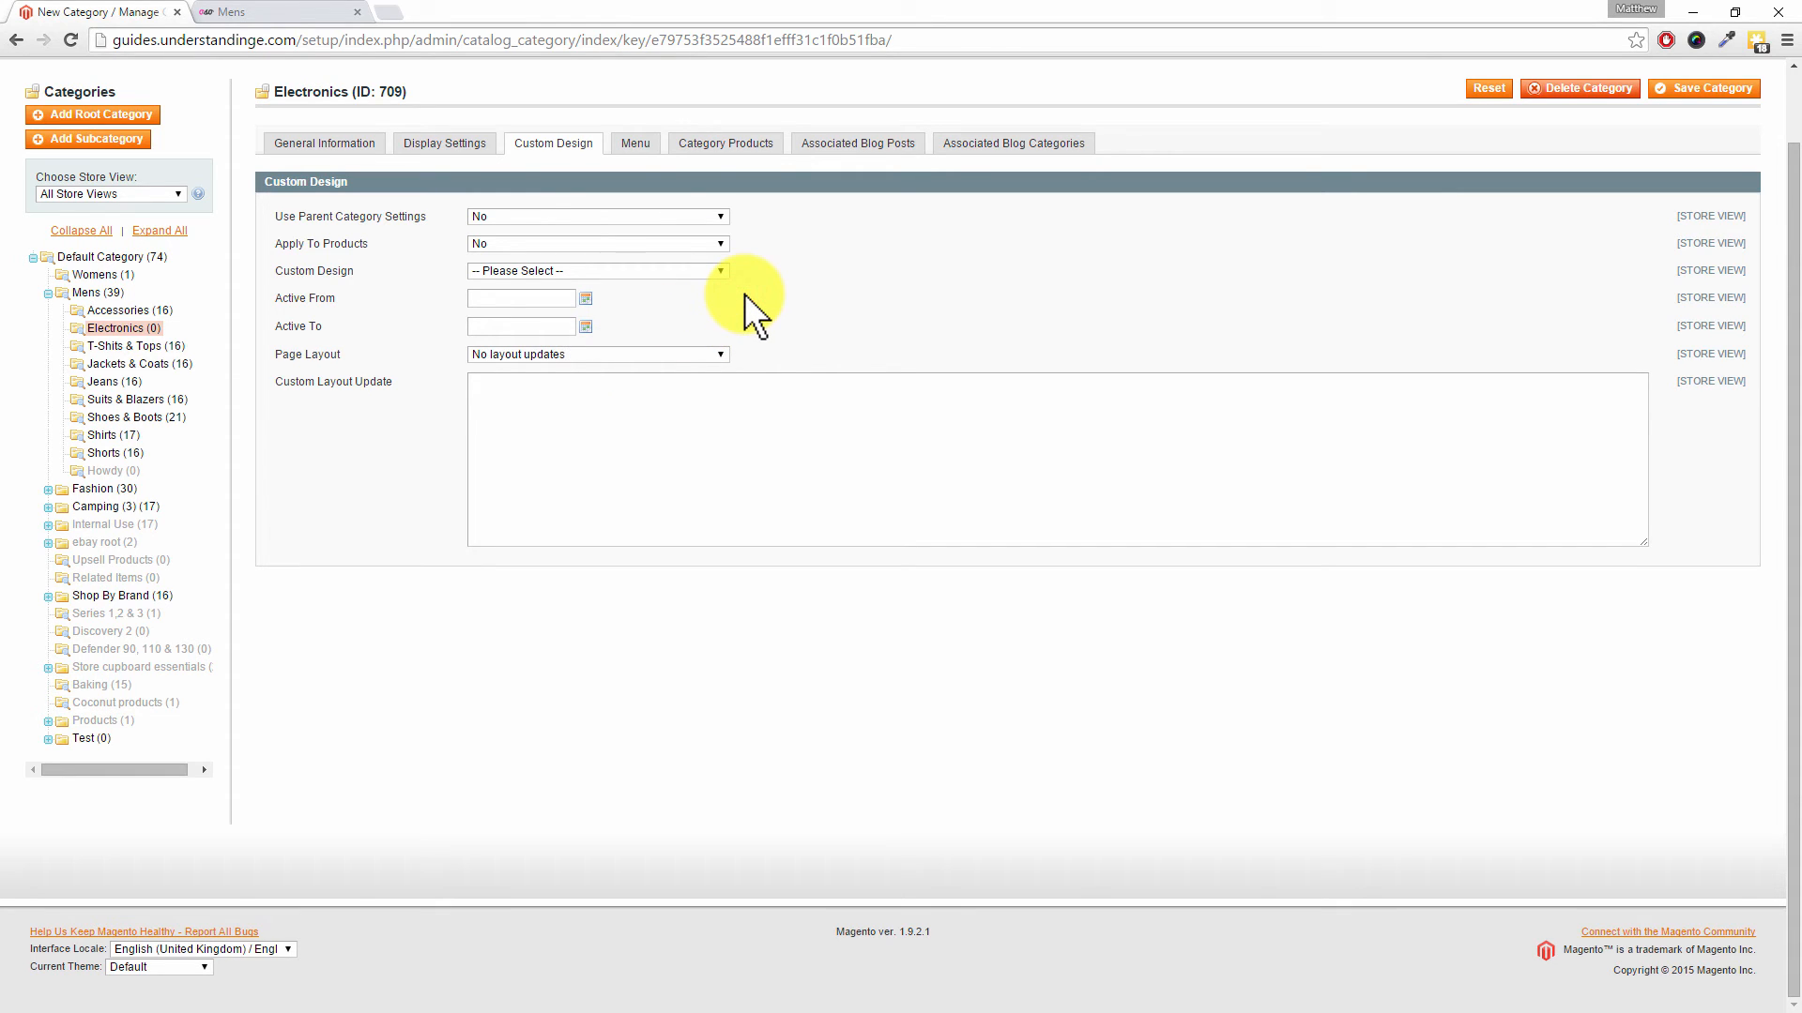
- Assign the Mens Plain Summer Shorts product with ID 1580 to the Electronics category and save the category
click(719, 154)
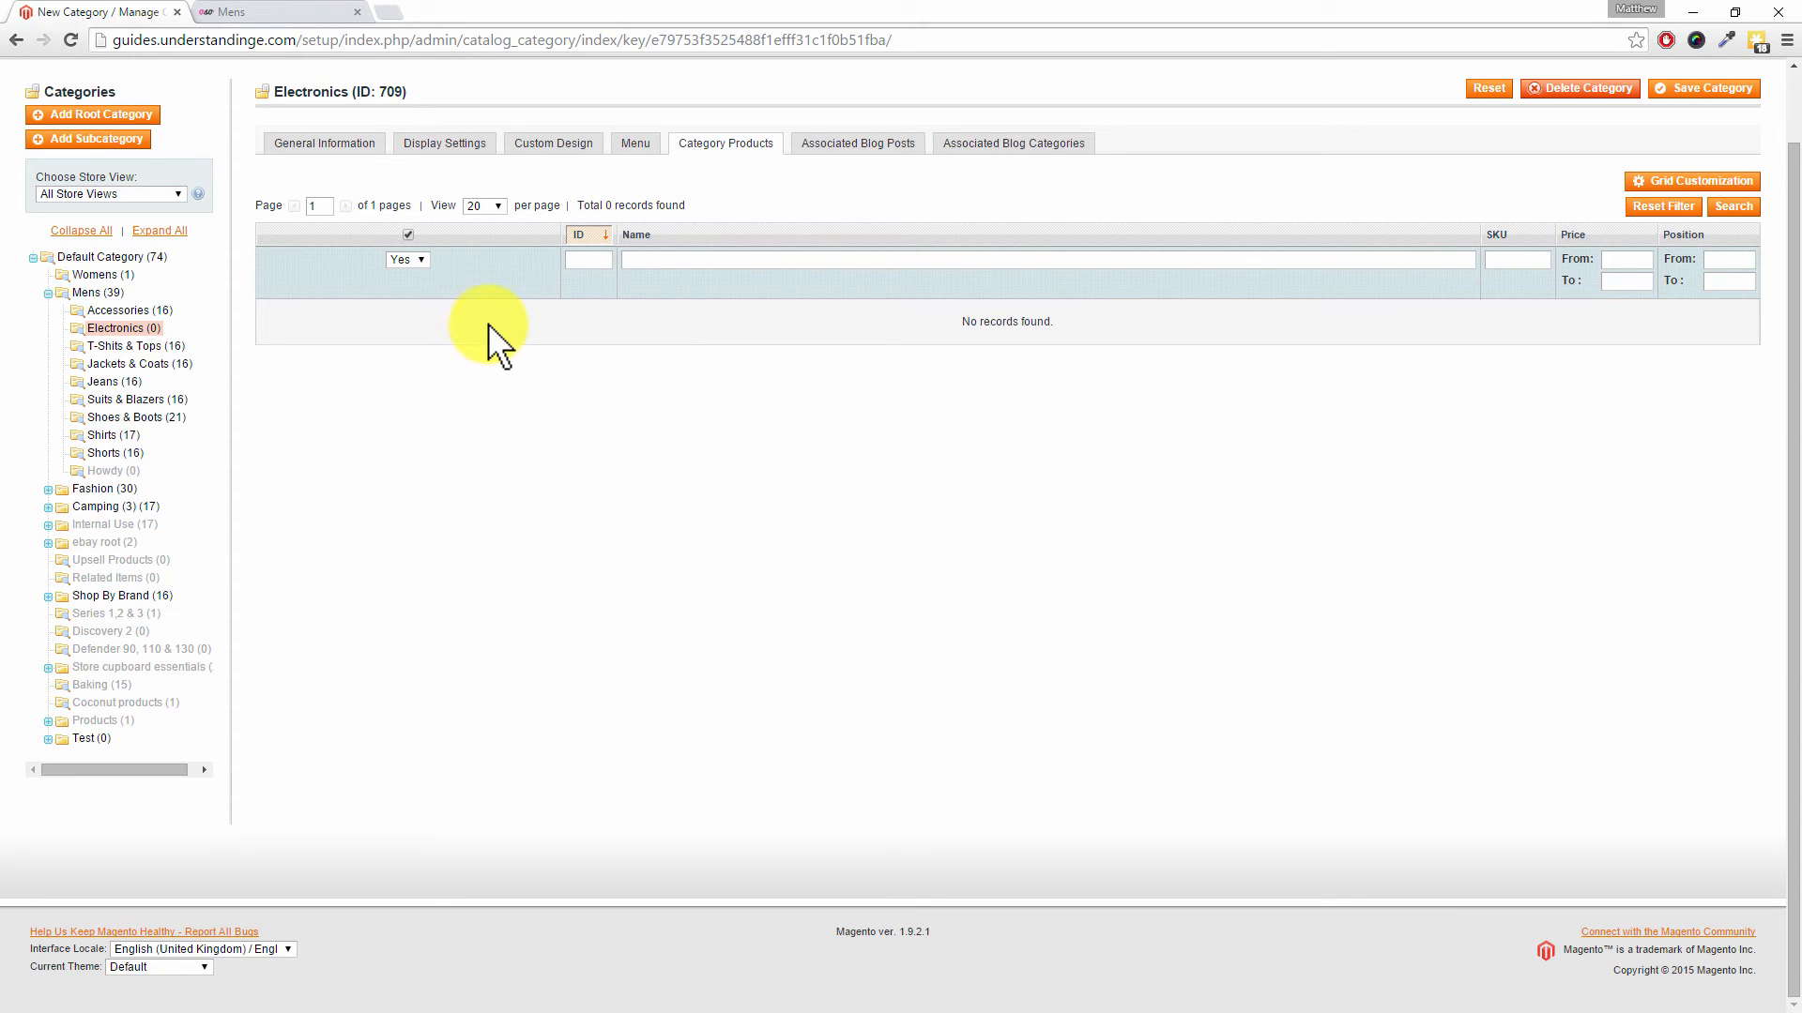
click(405, 238)
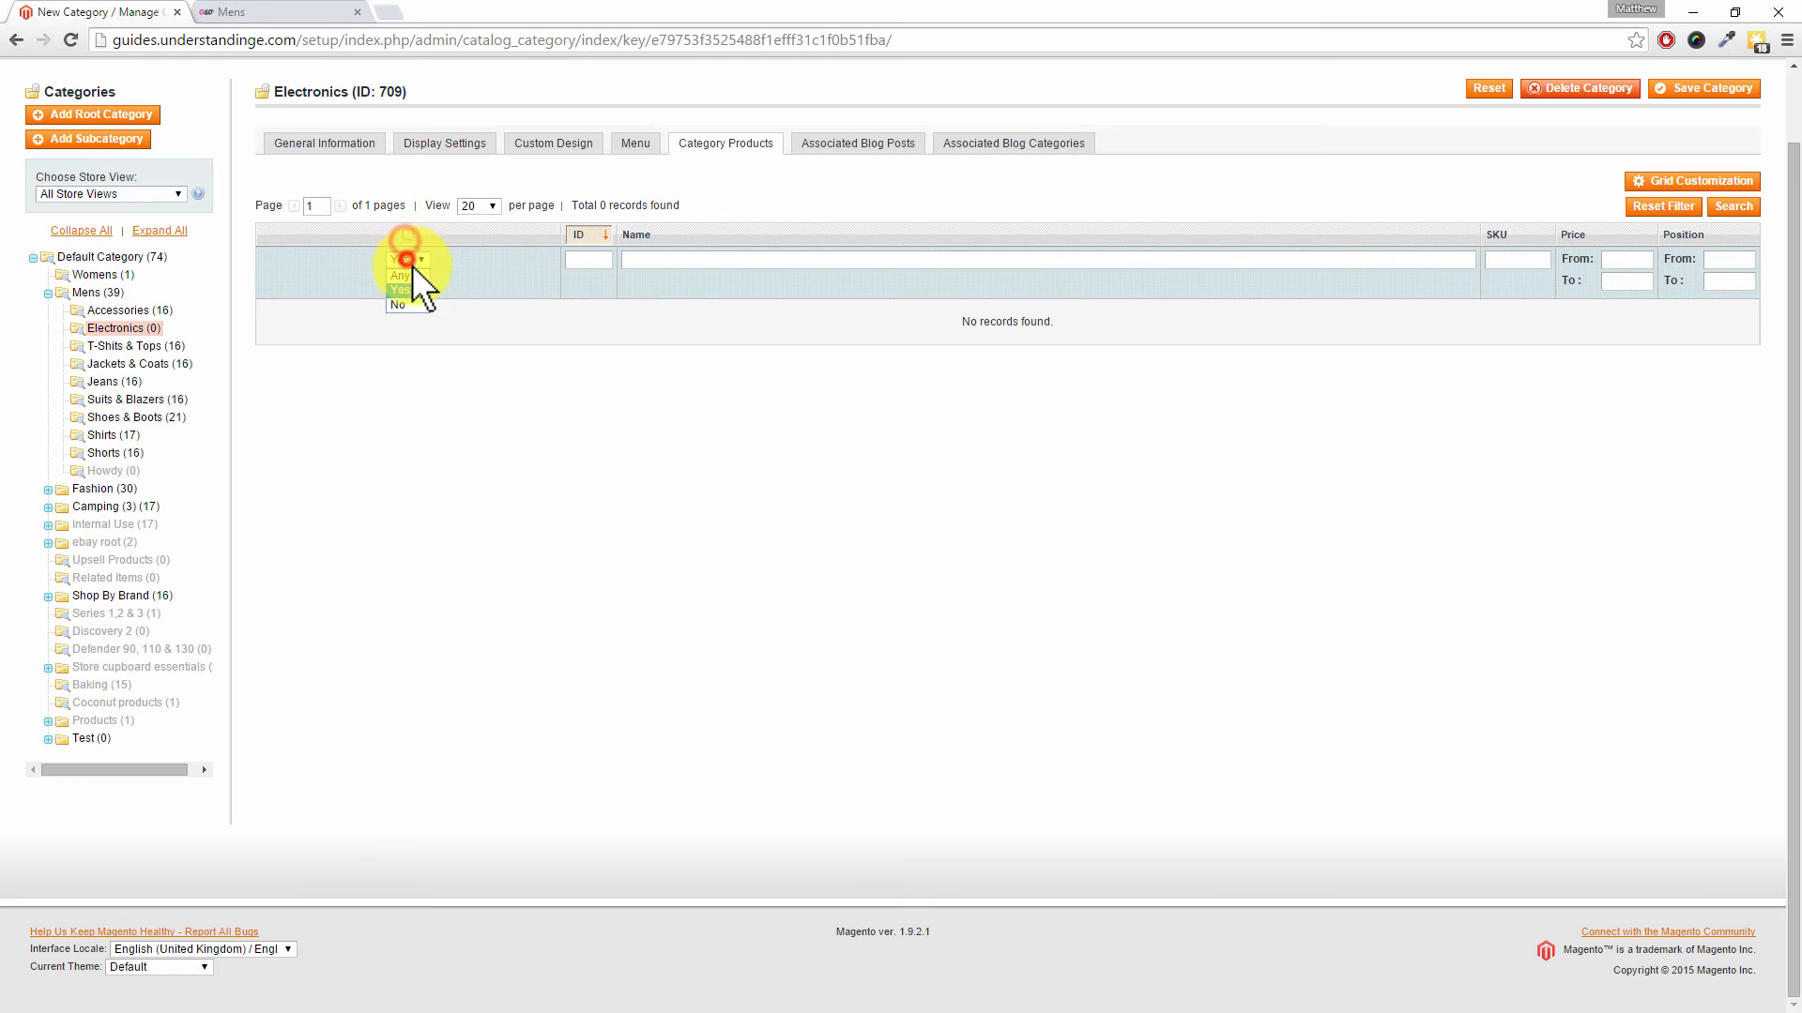
click(1738, 208)
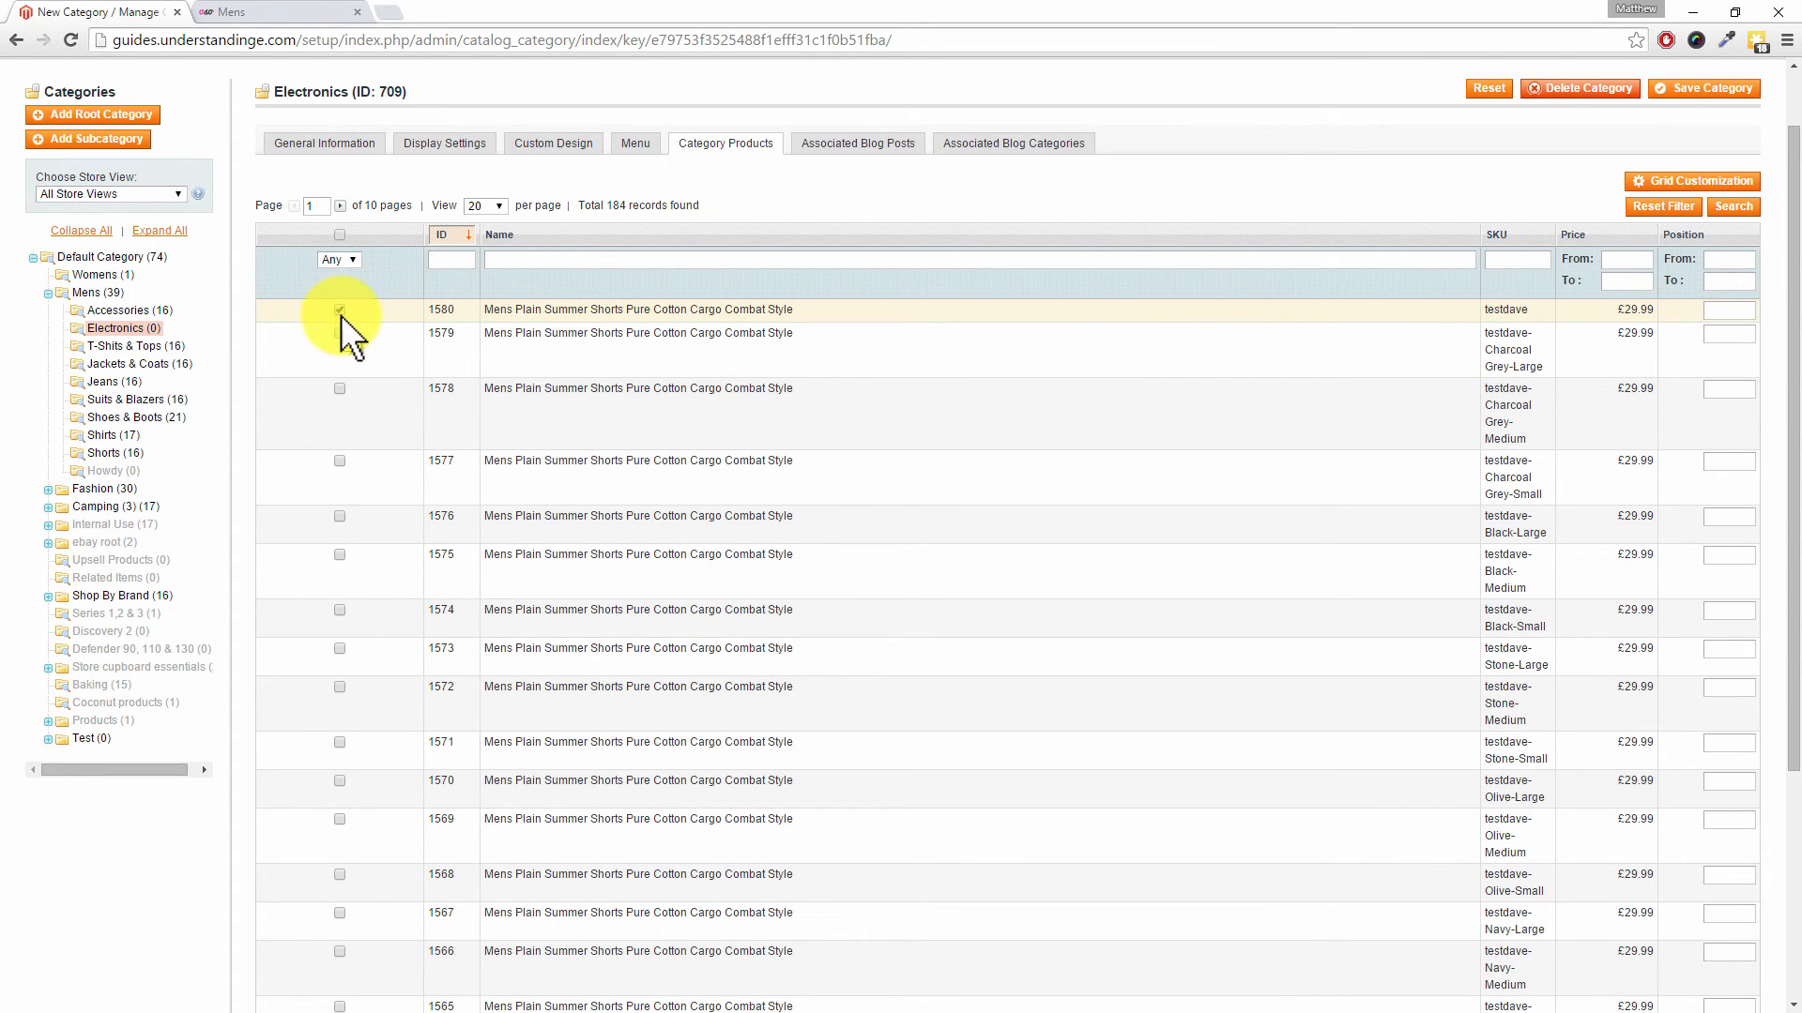
click(1709, 88)
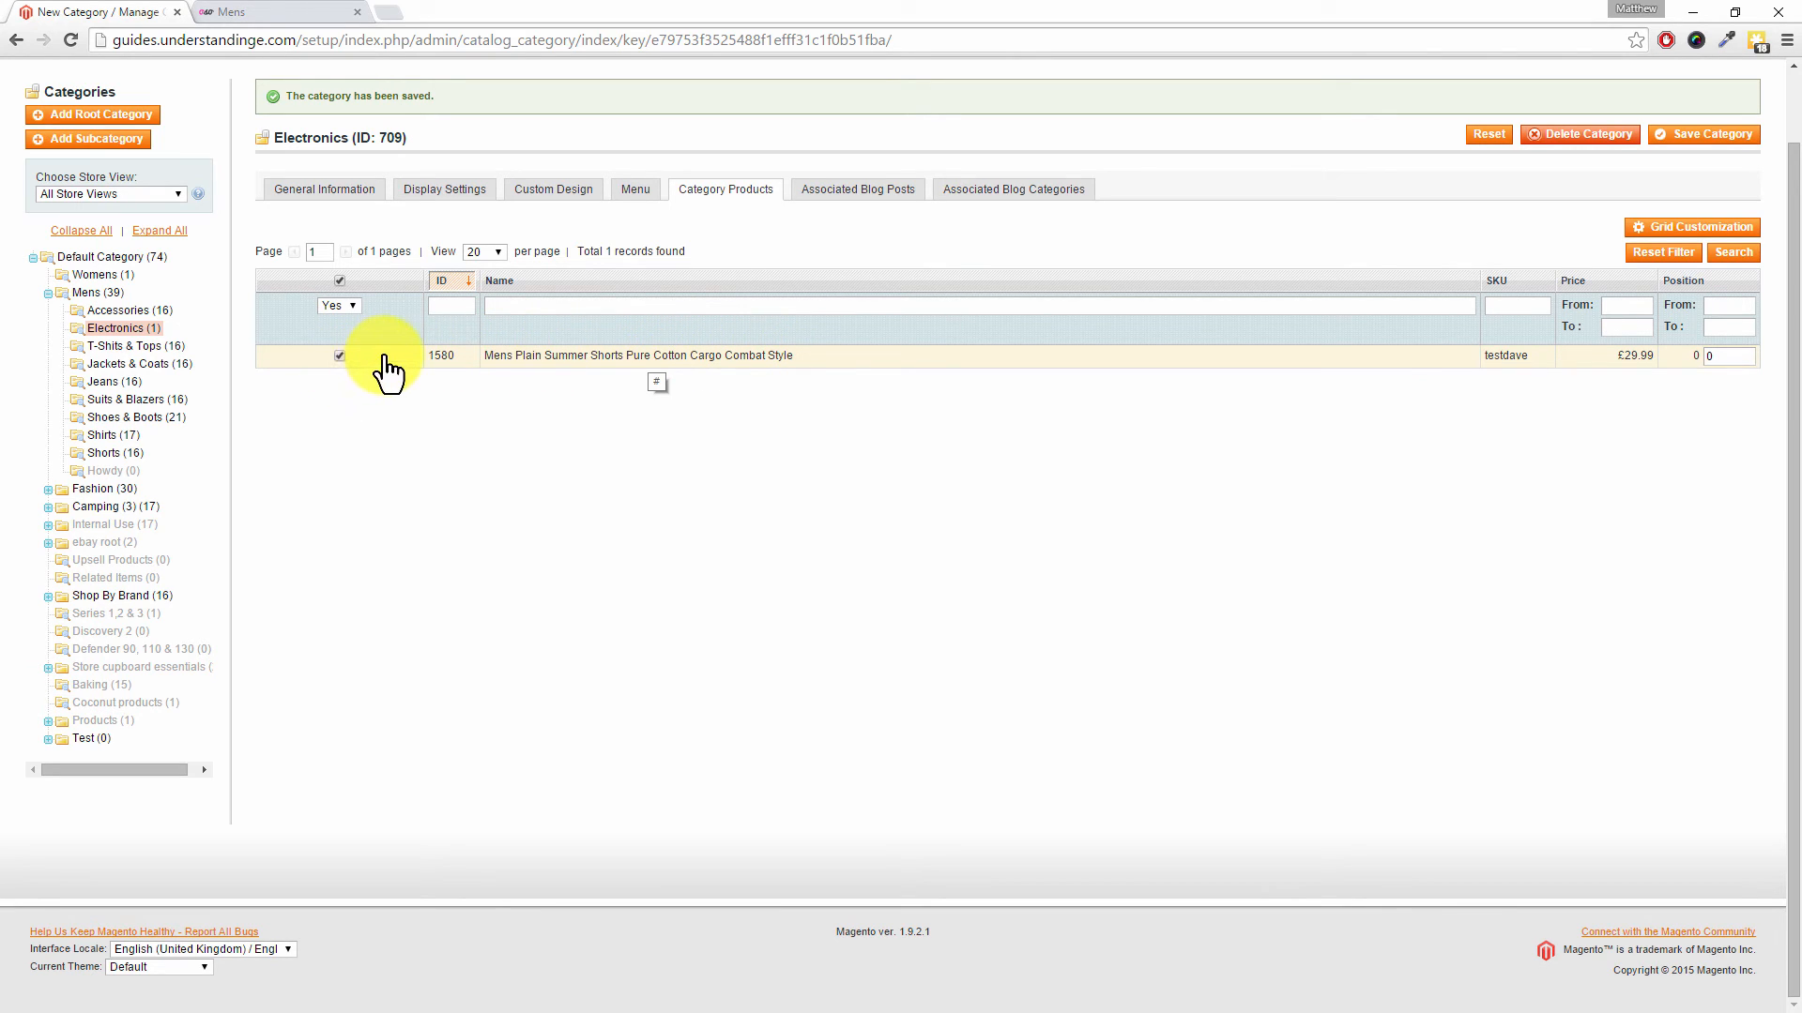
click(502, 307)
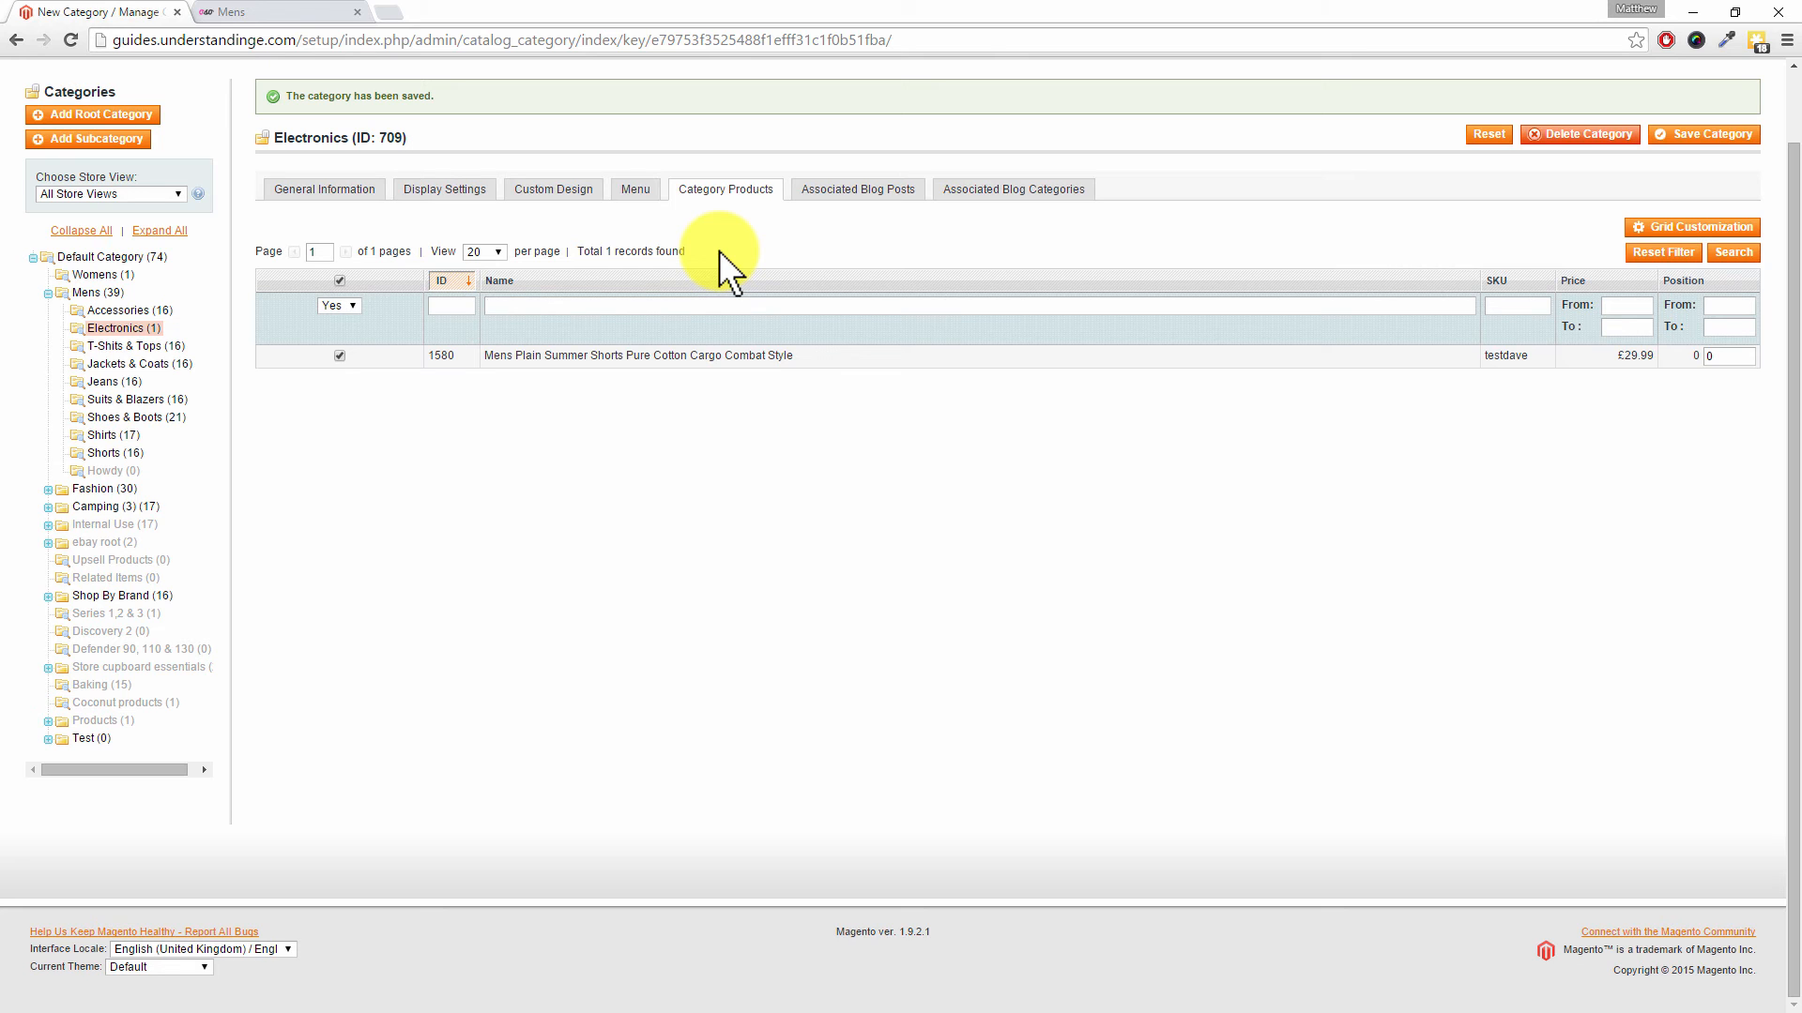
- Examine the menu settings of the Electronics and Fashion categories, and view Fashion's mega drop-down on the storefront
click(642, 188)
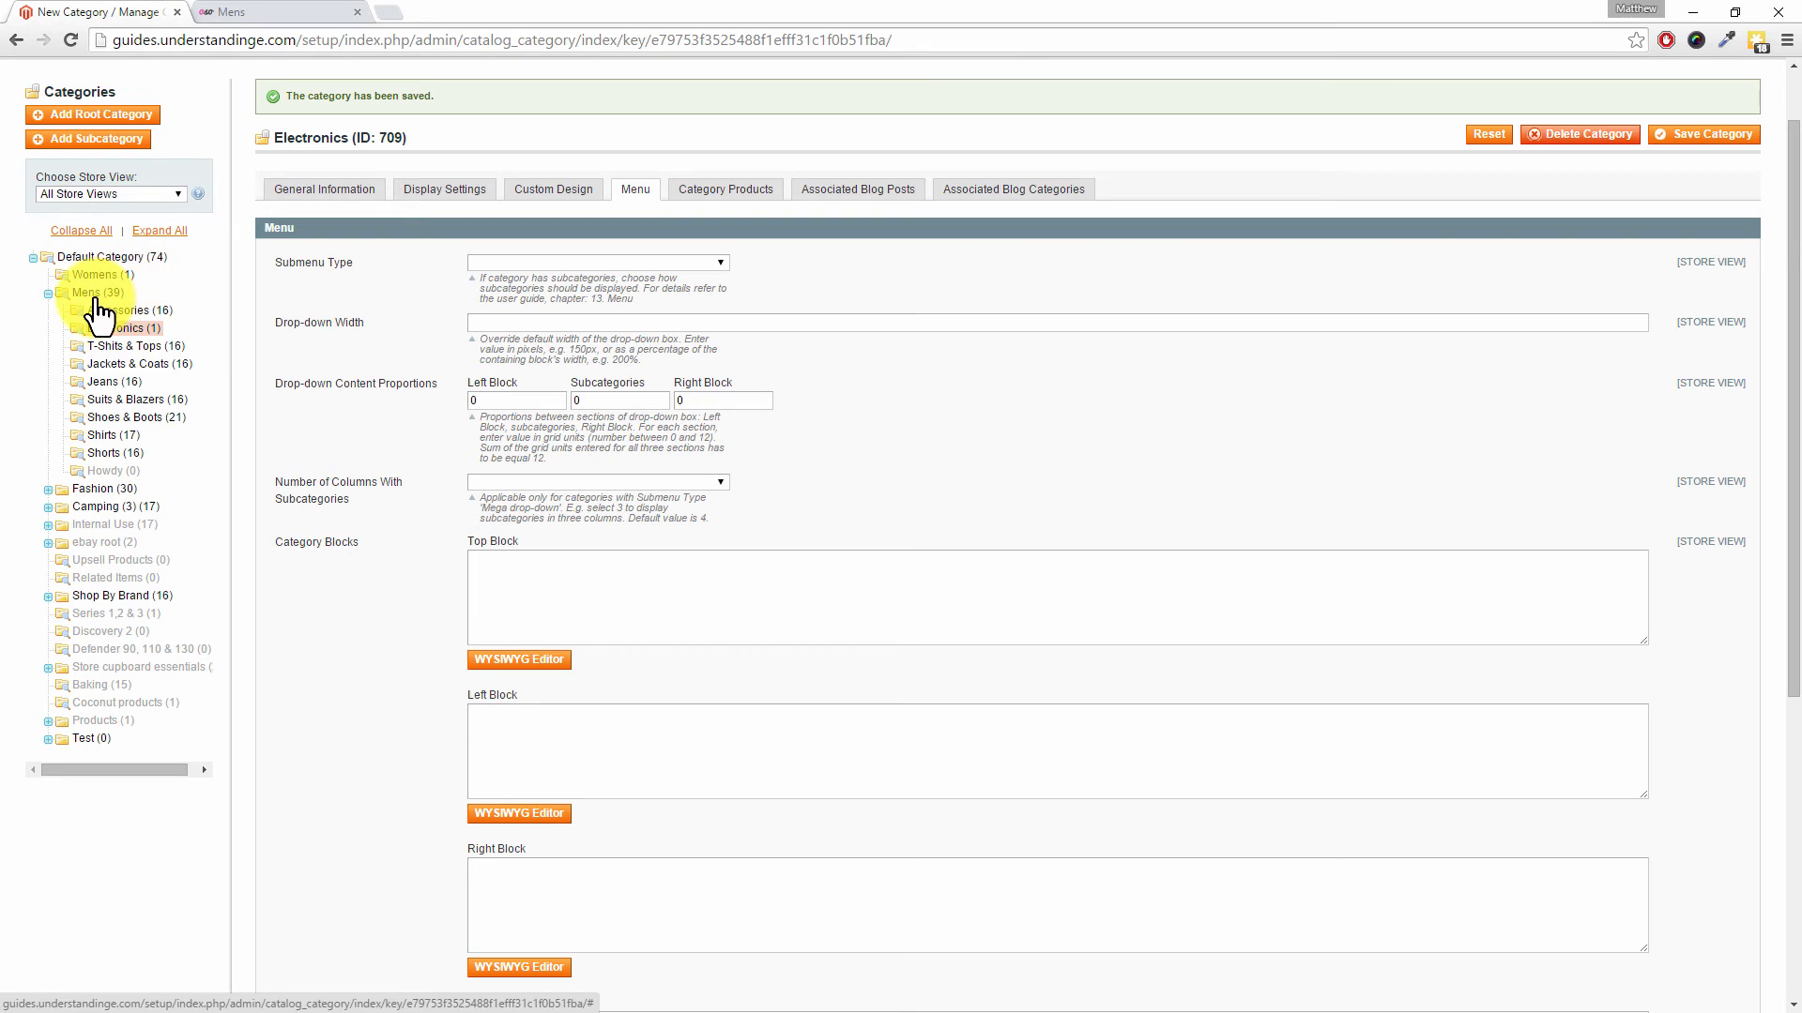
click(105, 490)
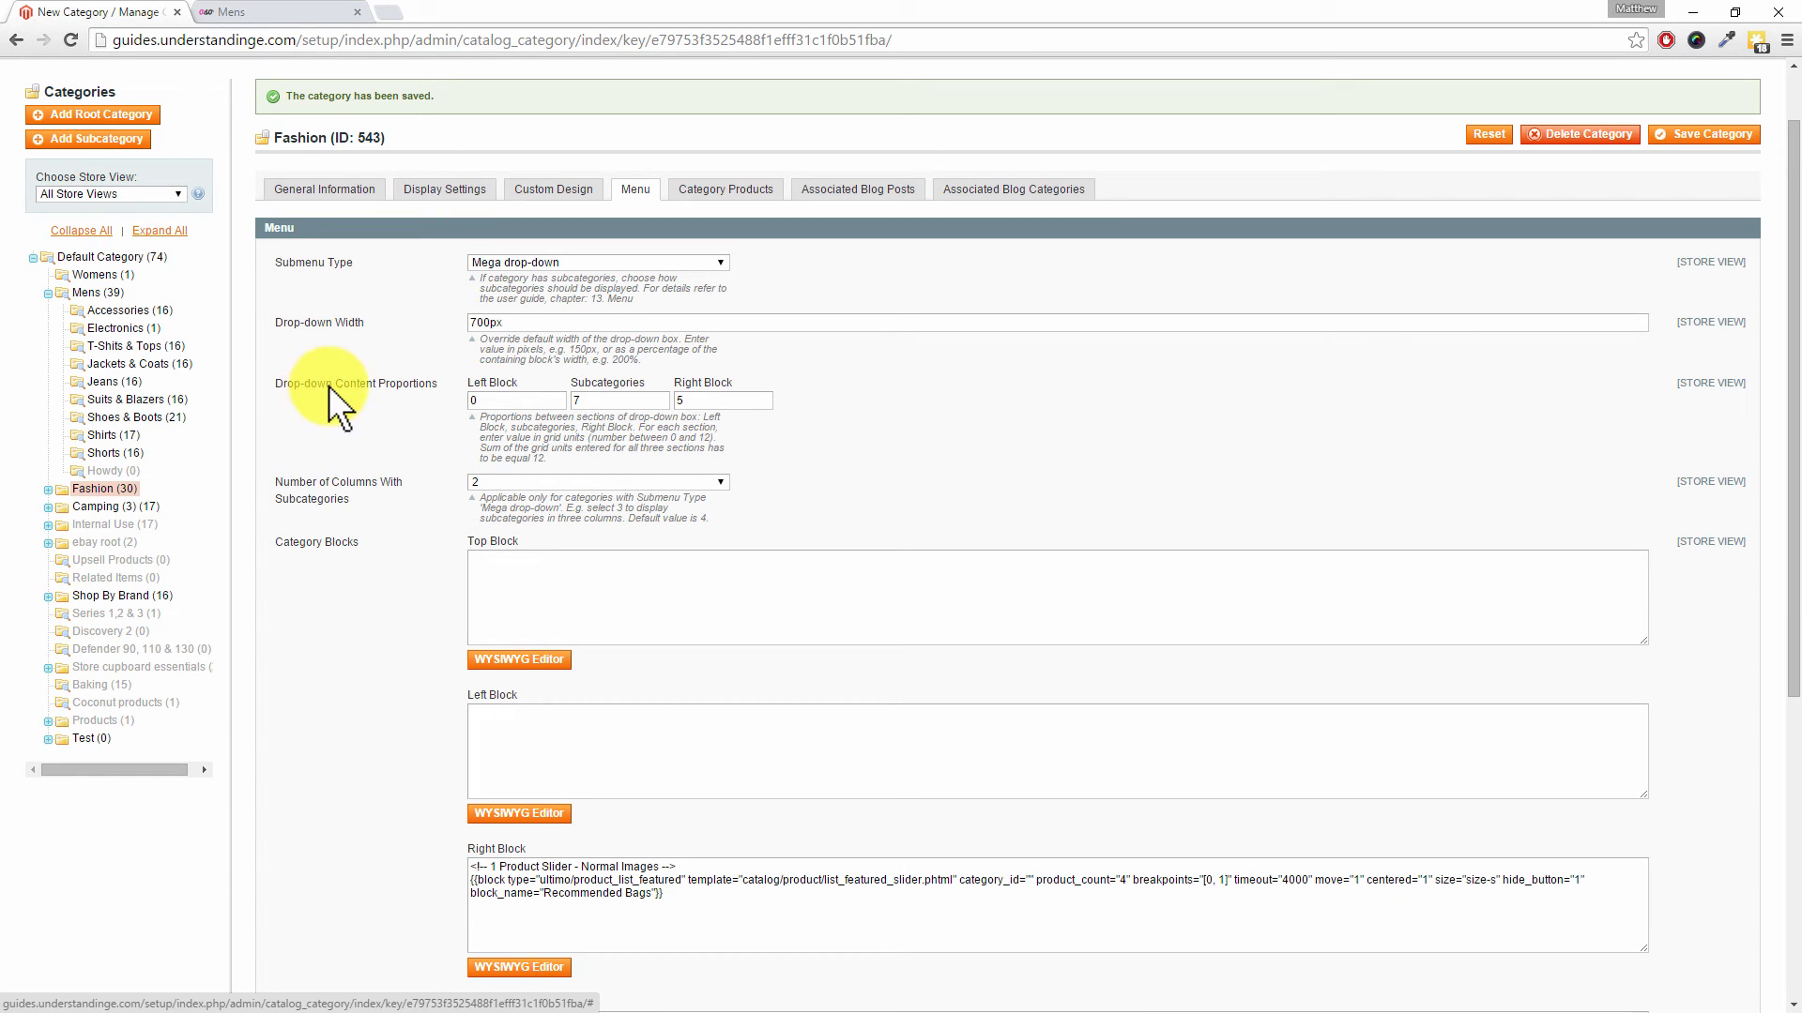
scroll(358, 379, down, 1)
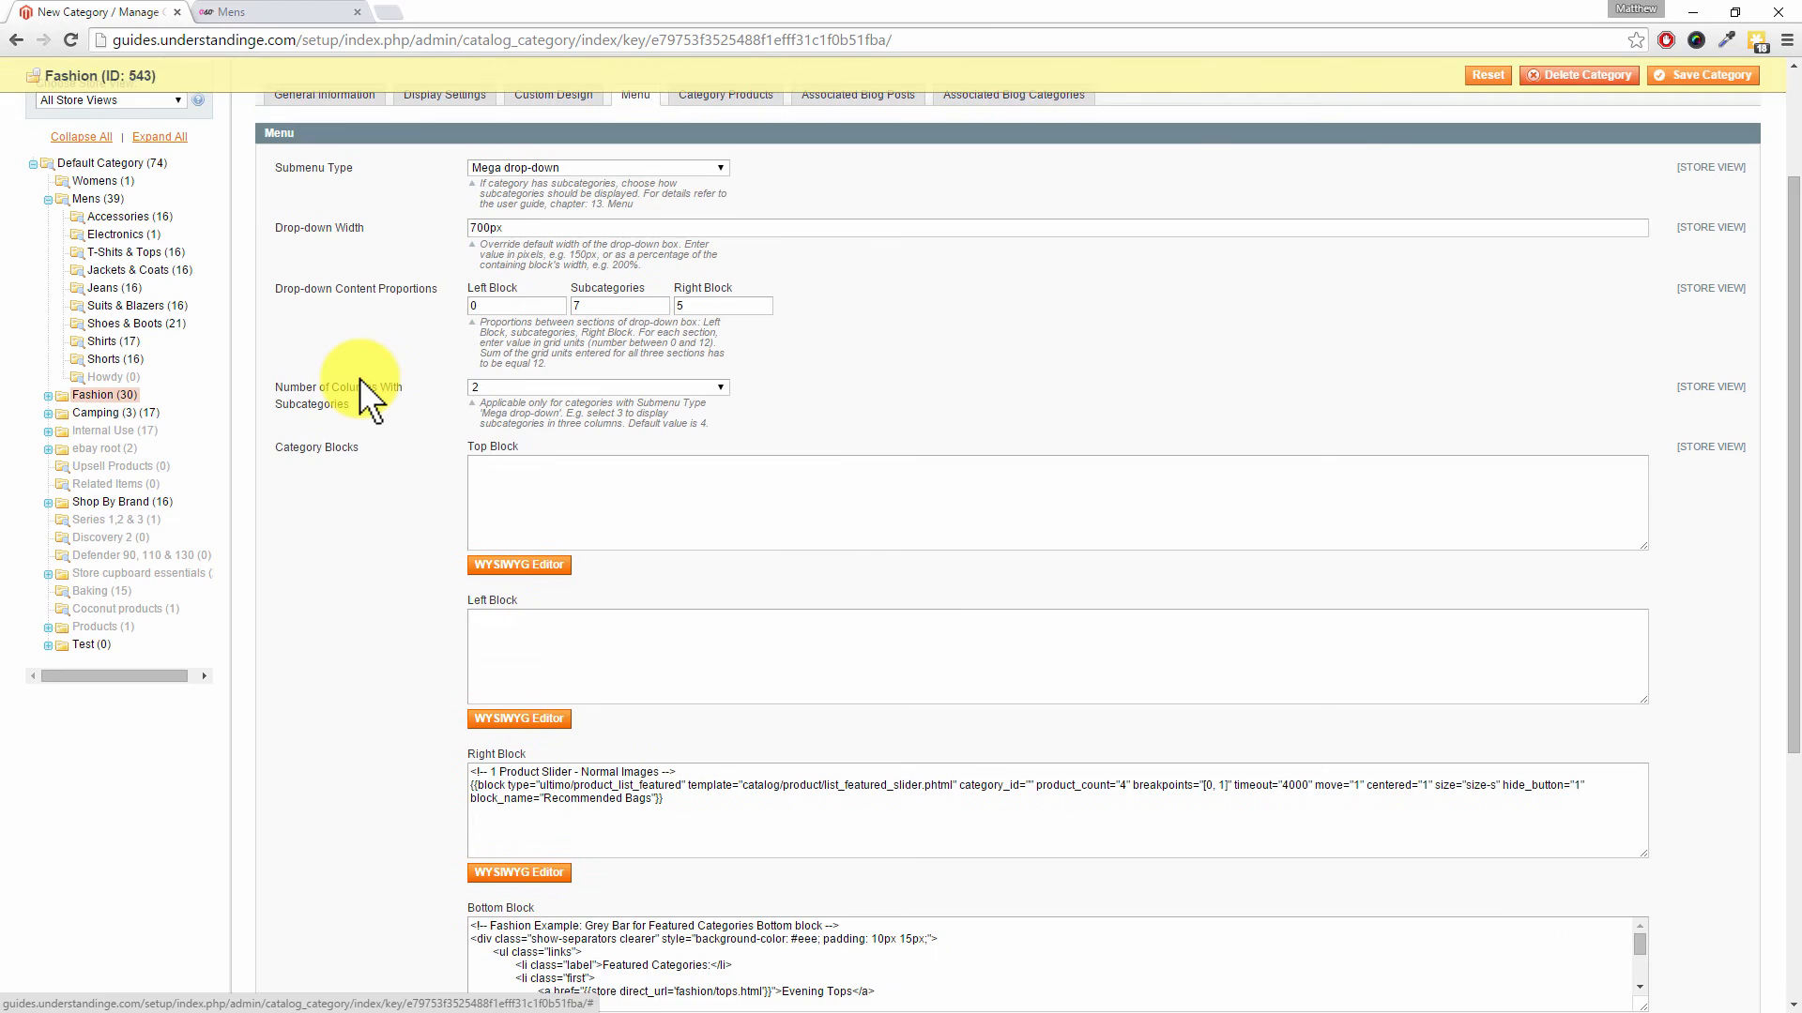
scroll(358, 379, down, 1)
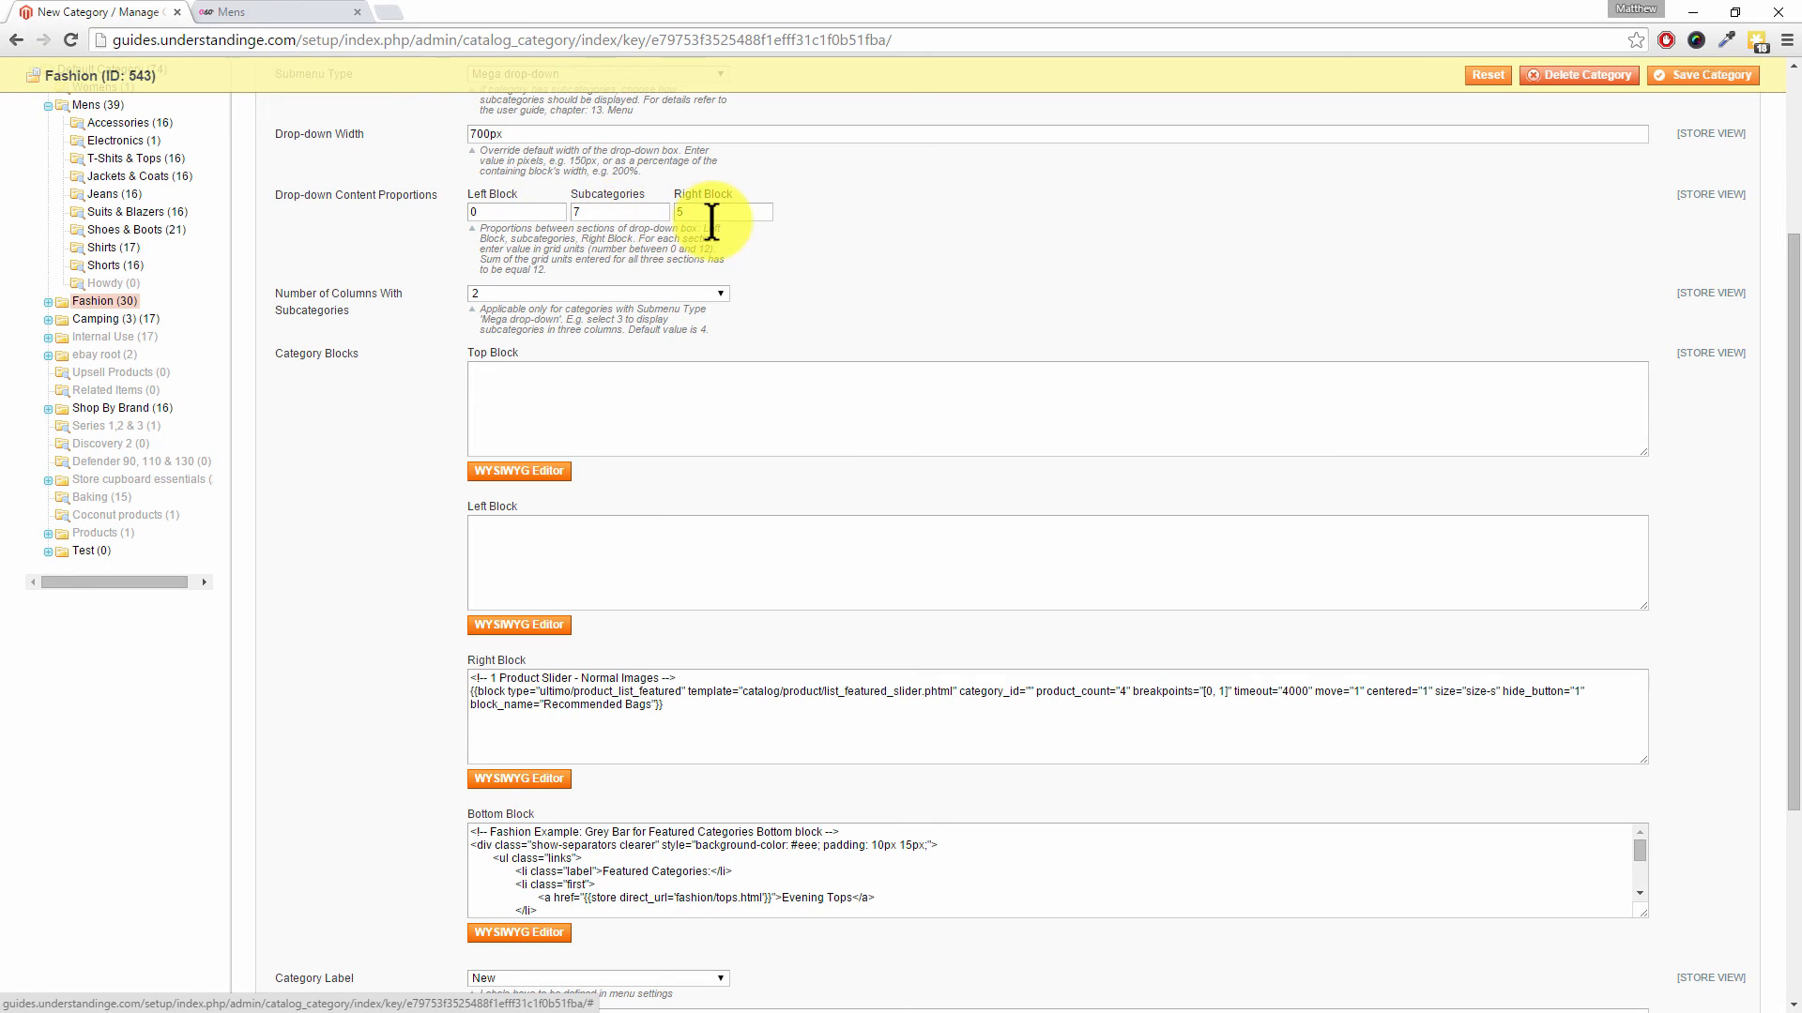
click(300, 13)
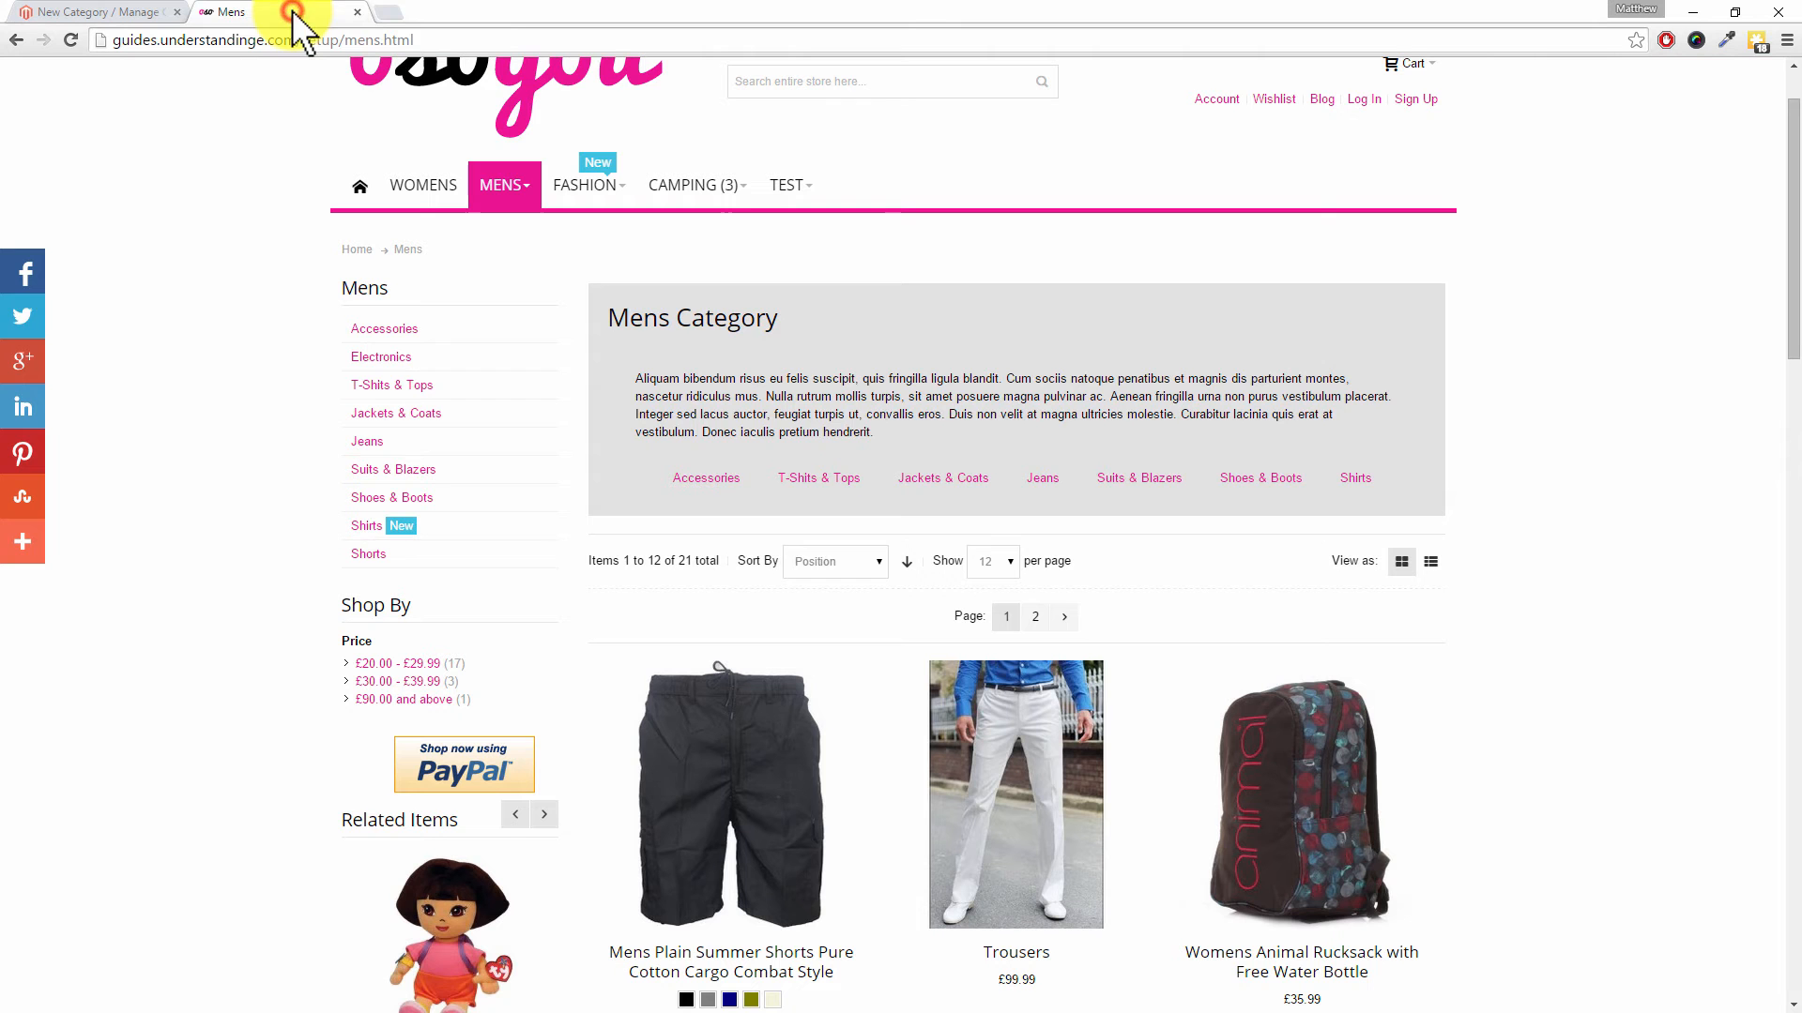
mouse_move(591, 183)
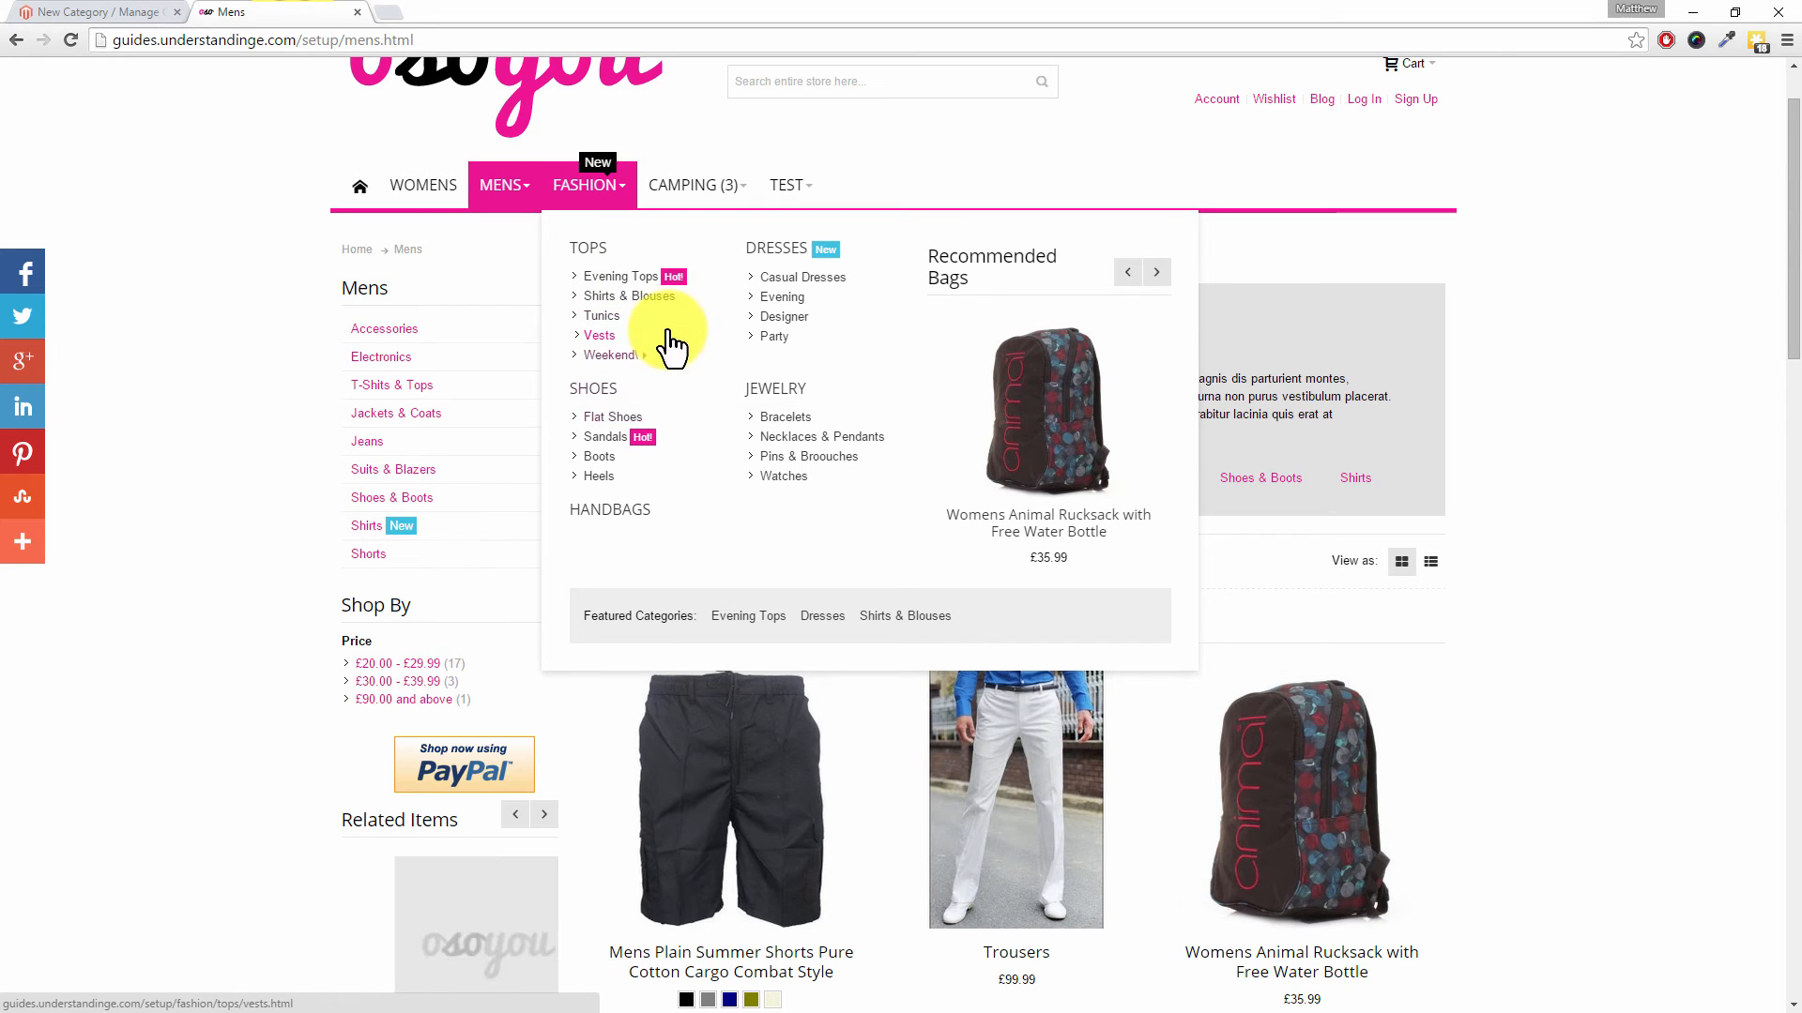
mouse_move(662, 346)
mouse_move(1009, 346)
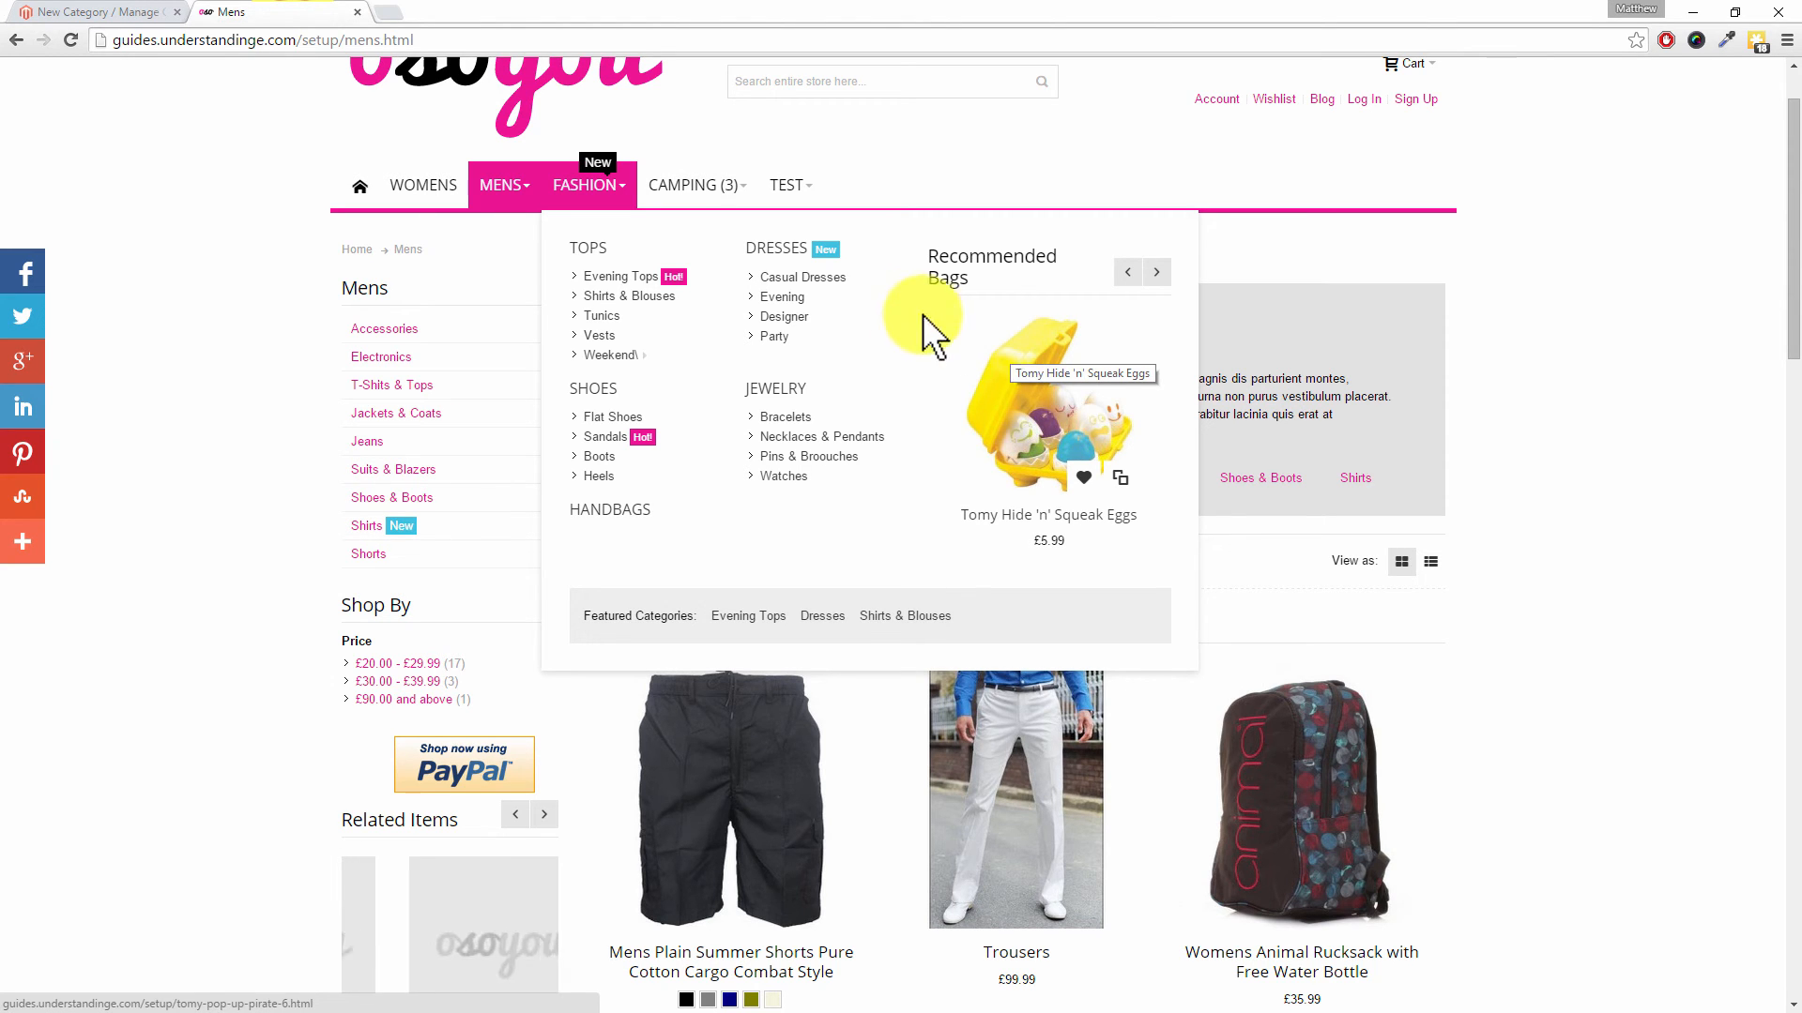
- Examine the Right Block and Bottom Block code in Fashion's menu settings and compare it with the storefront drop-down
click(105, 15)
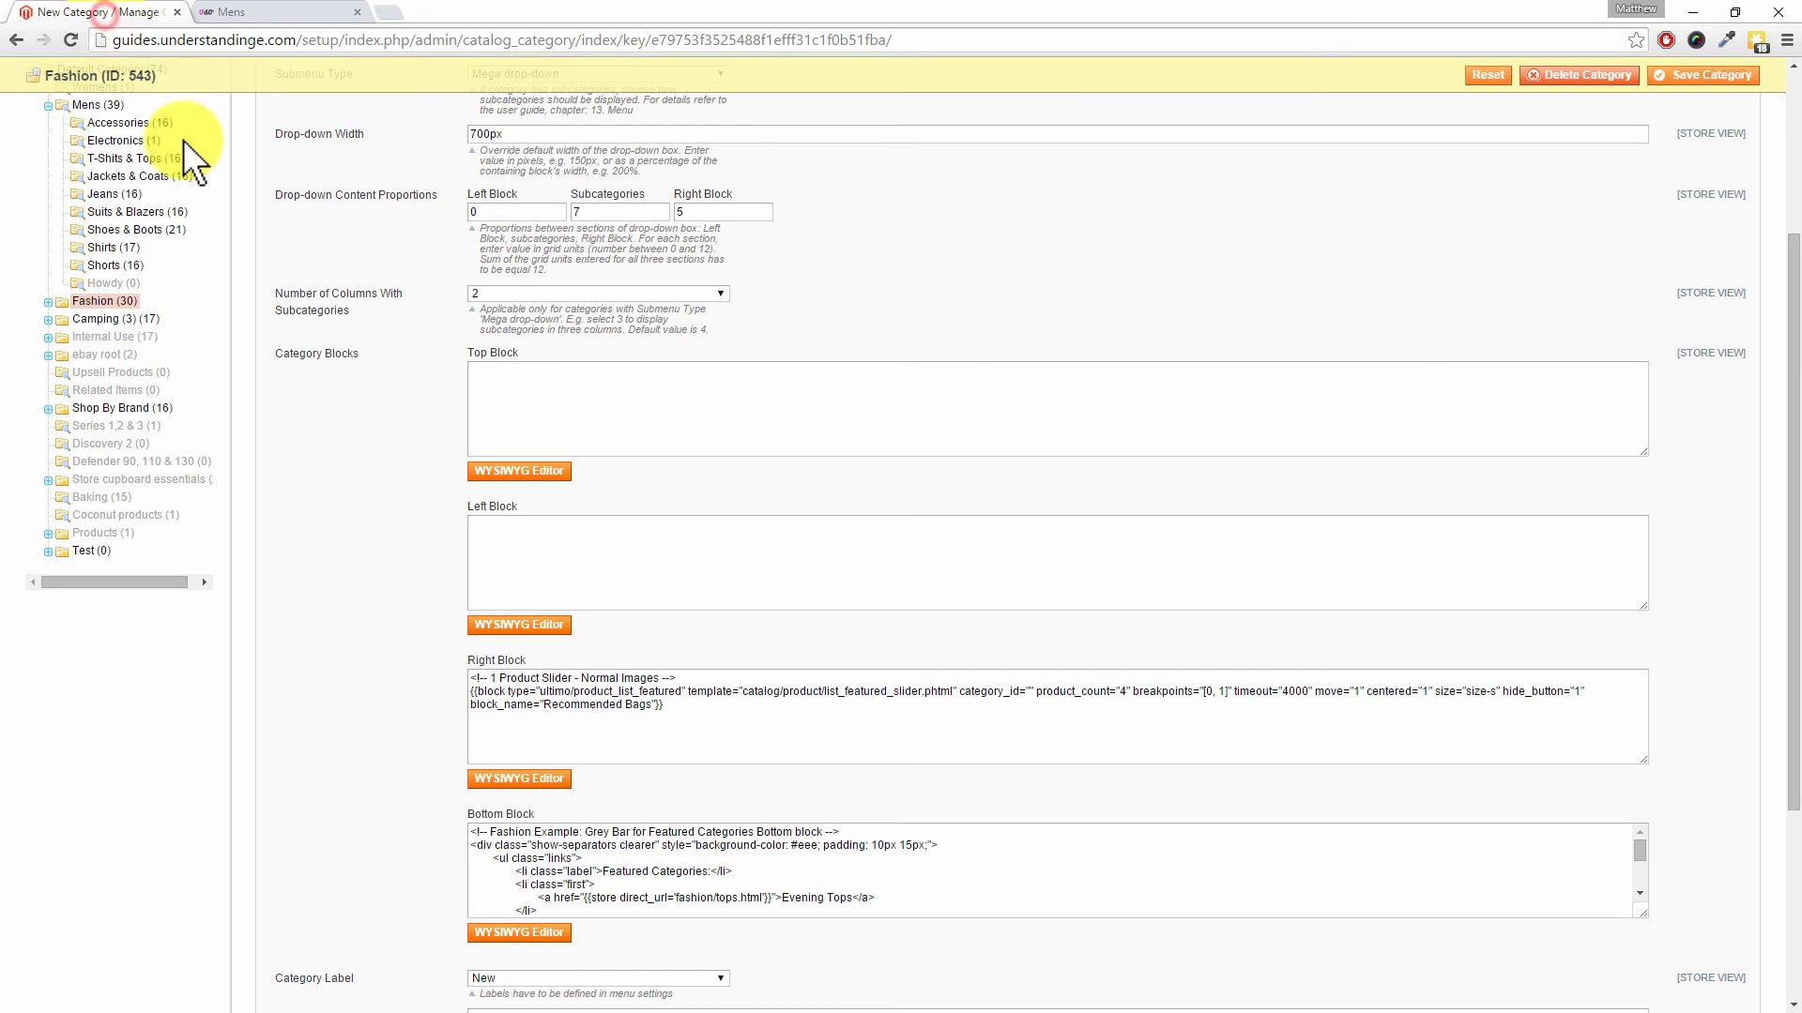
scroll(386, 469, down, 2)
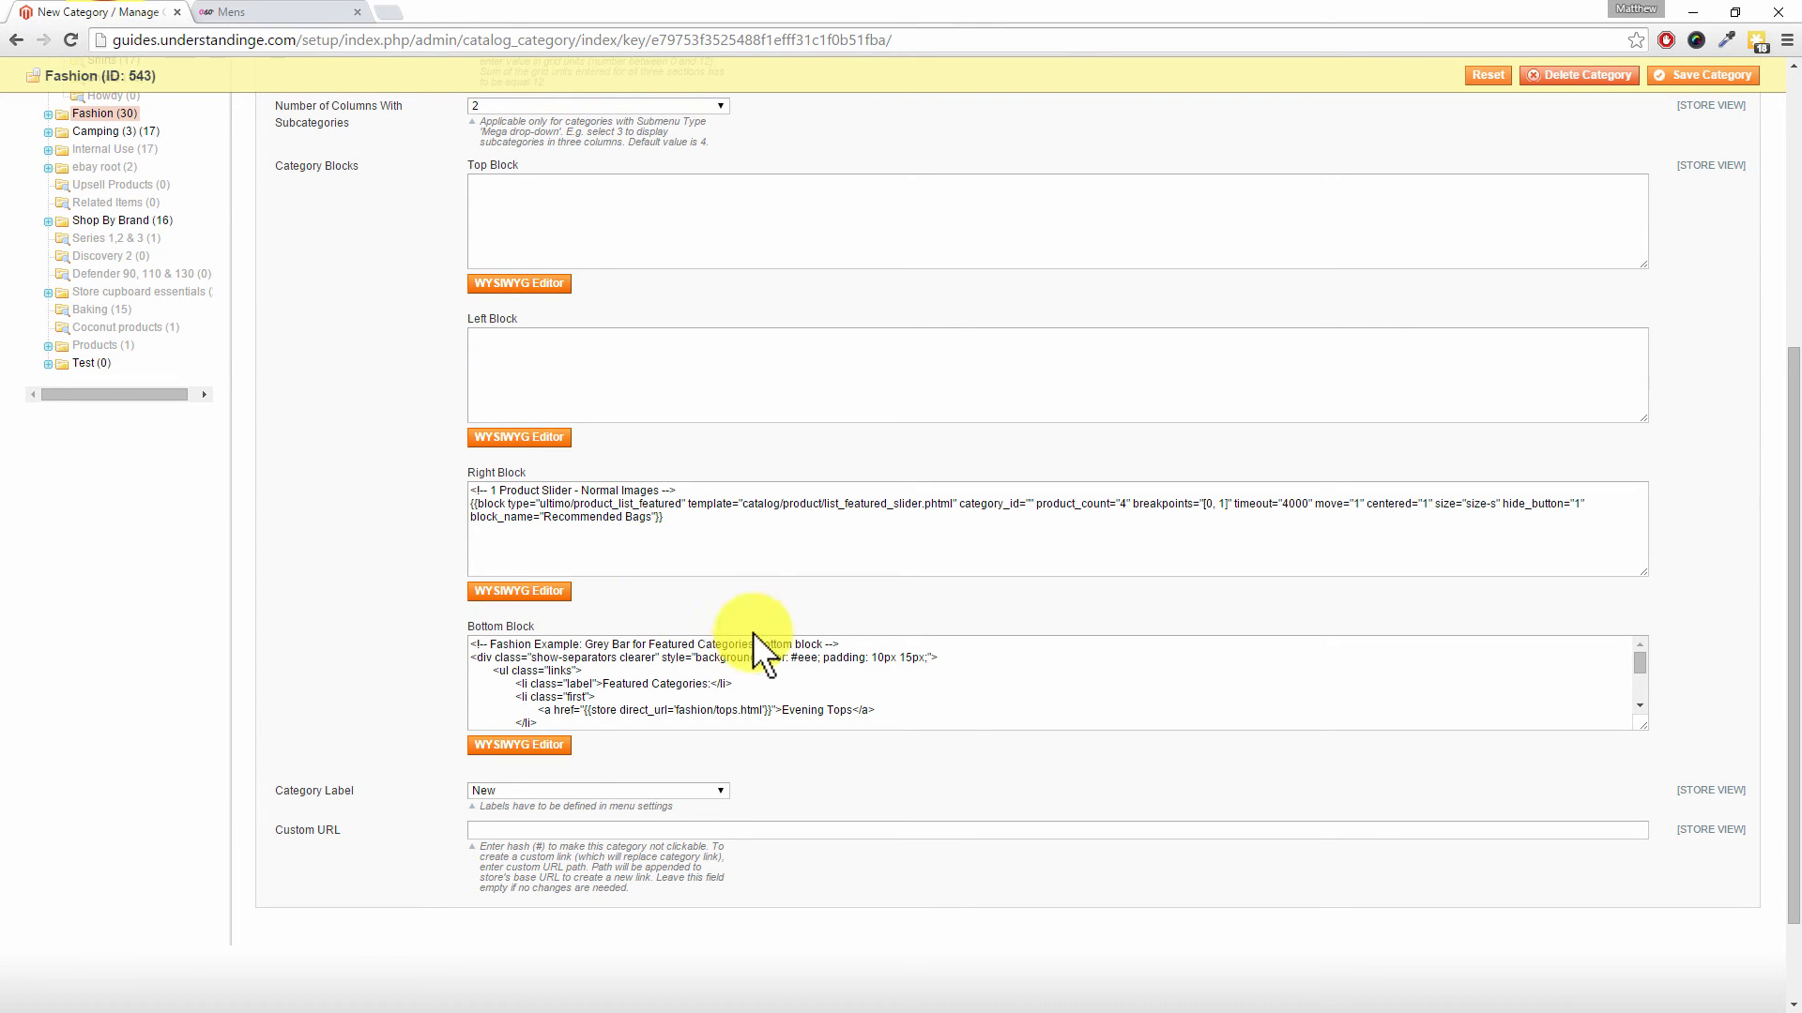
drag(1641, 661, 1653, 698)
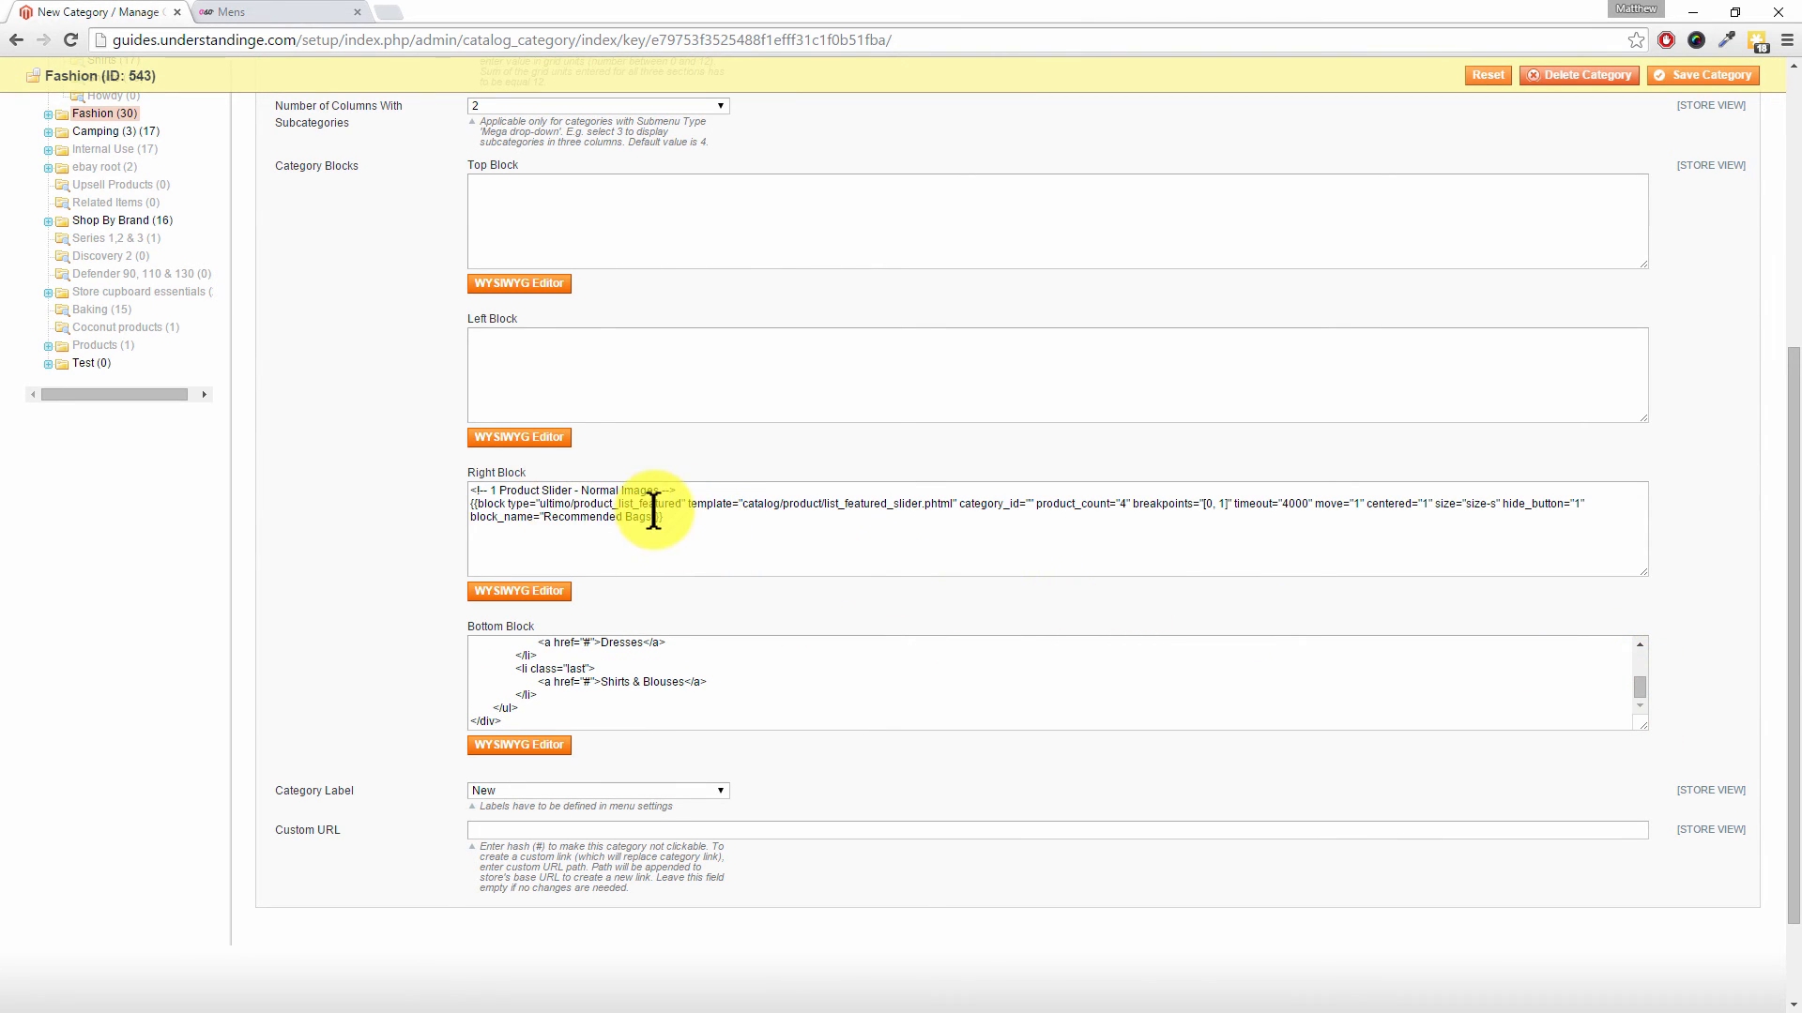
scroll(645, 531, up, 1)
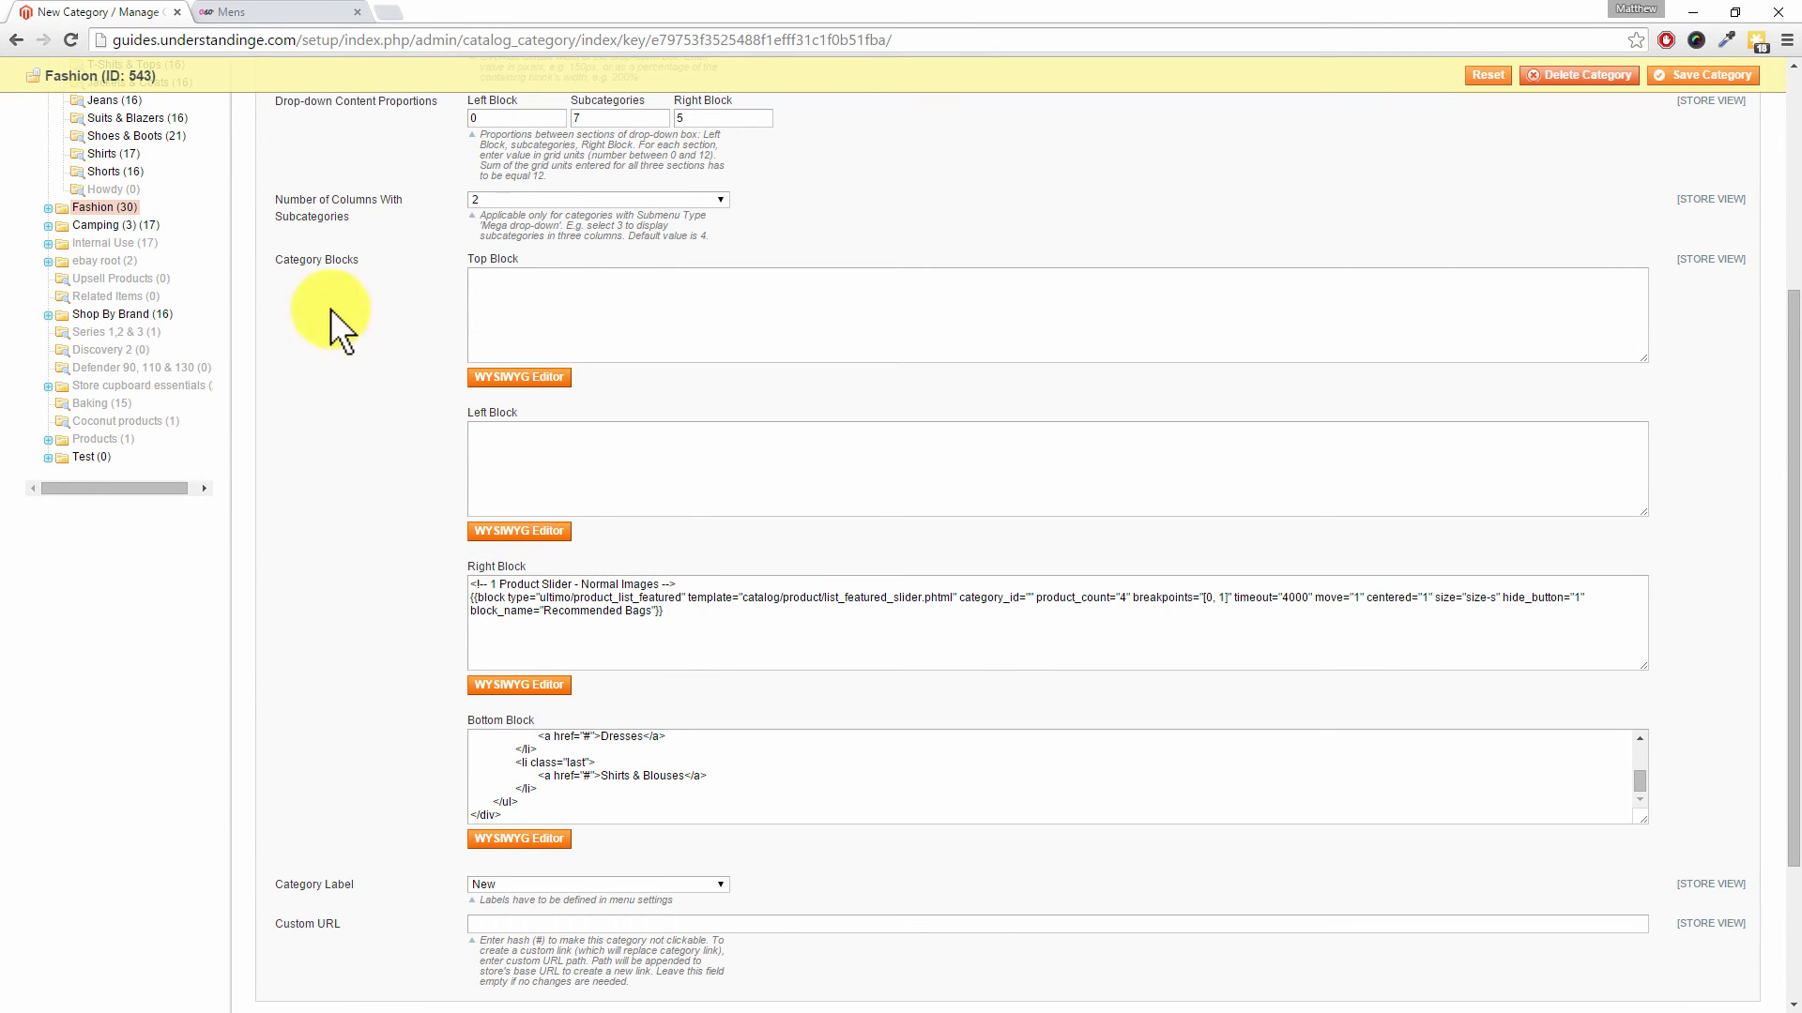
click(274, 21)
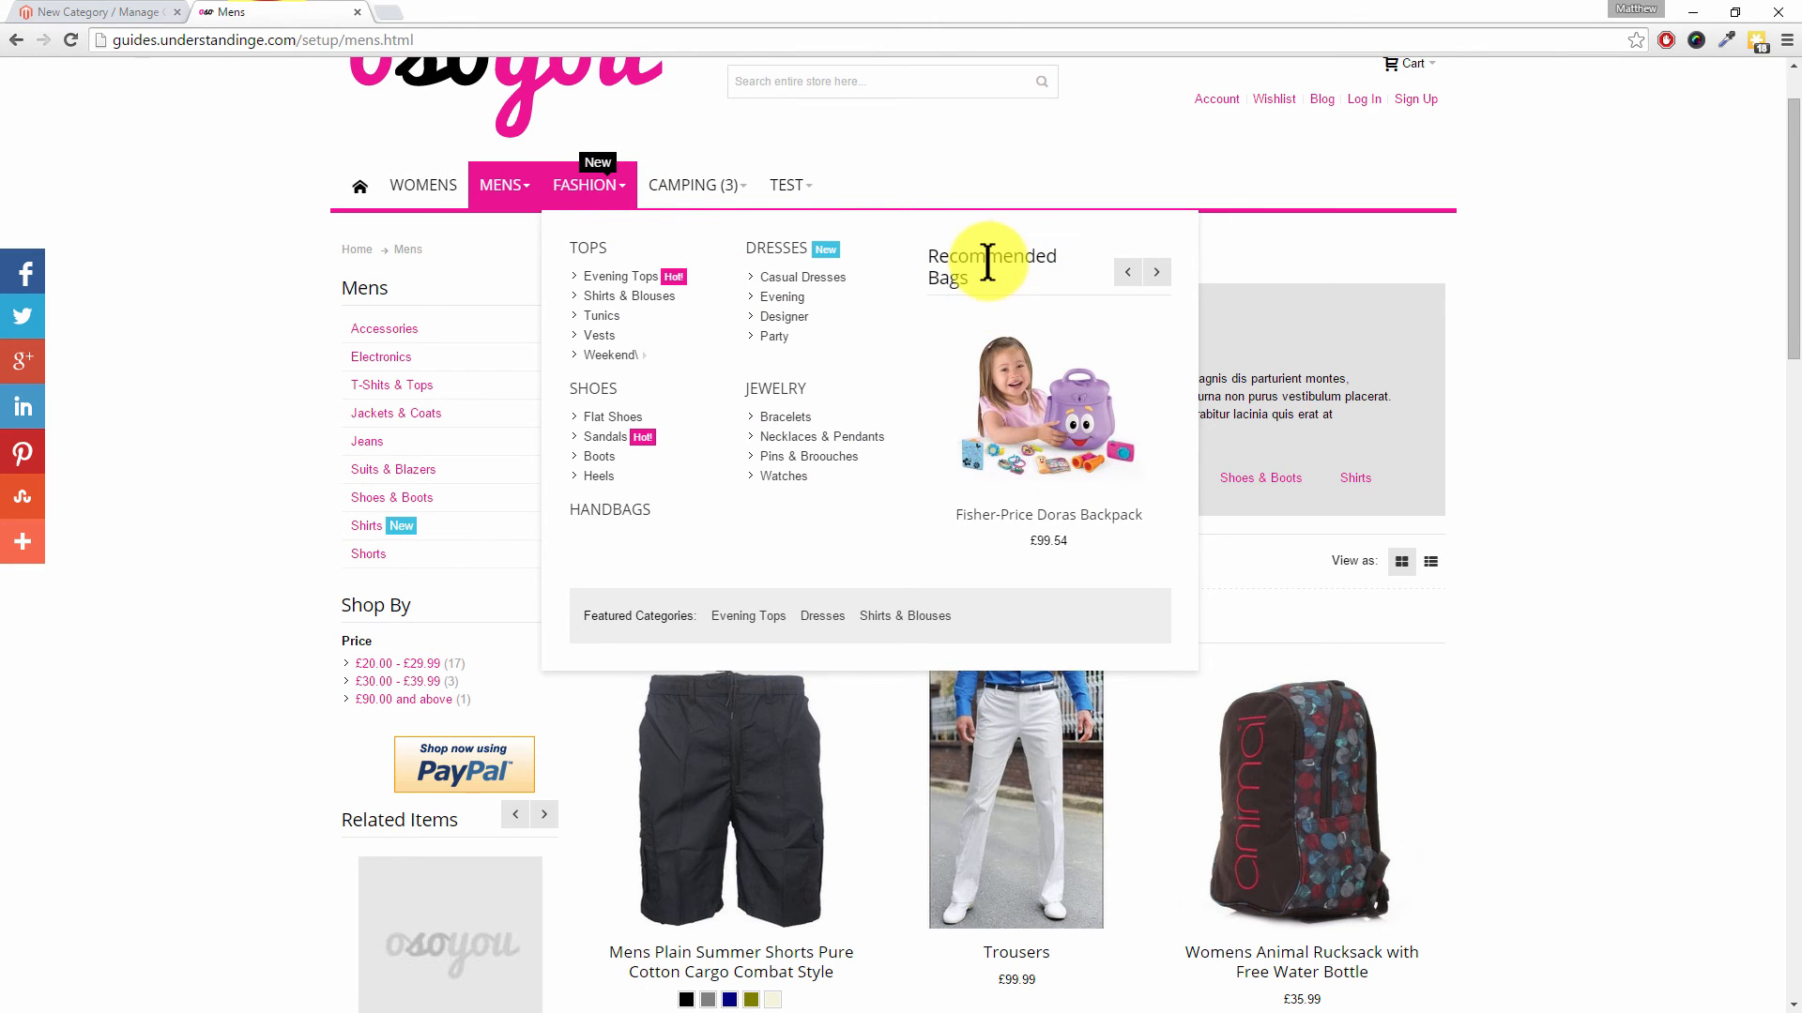
click(113, 13)
scroll(844, 328, up, 5)
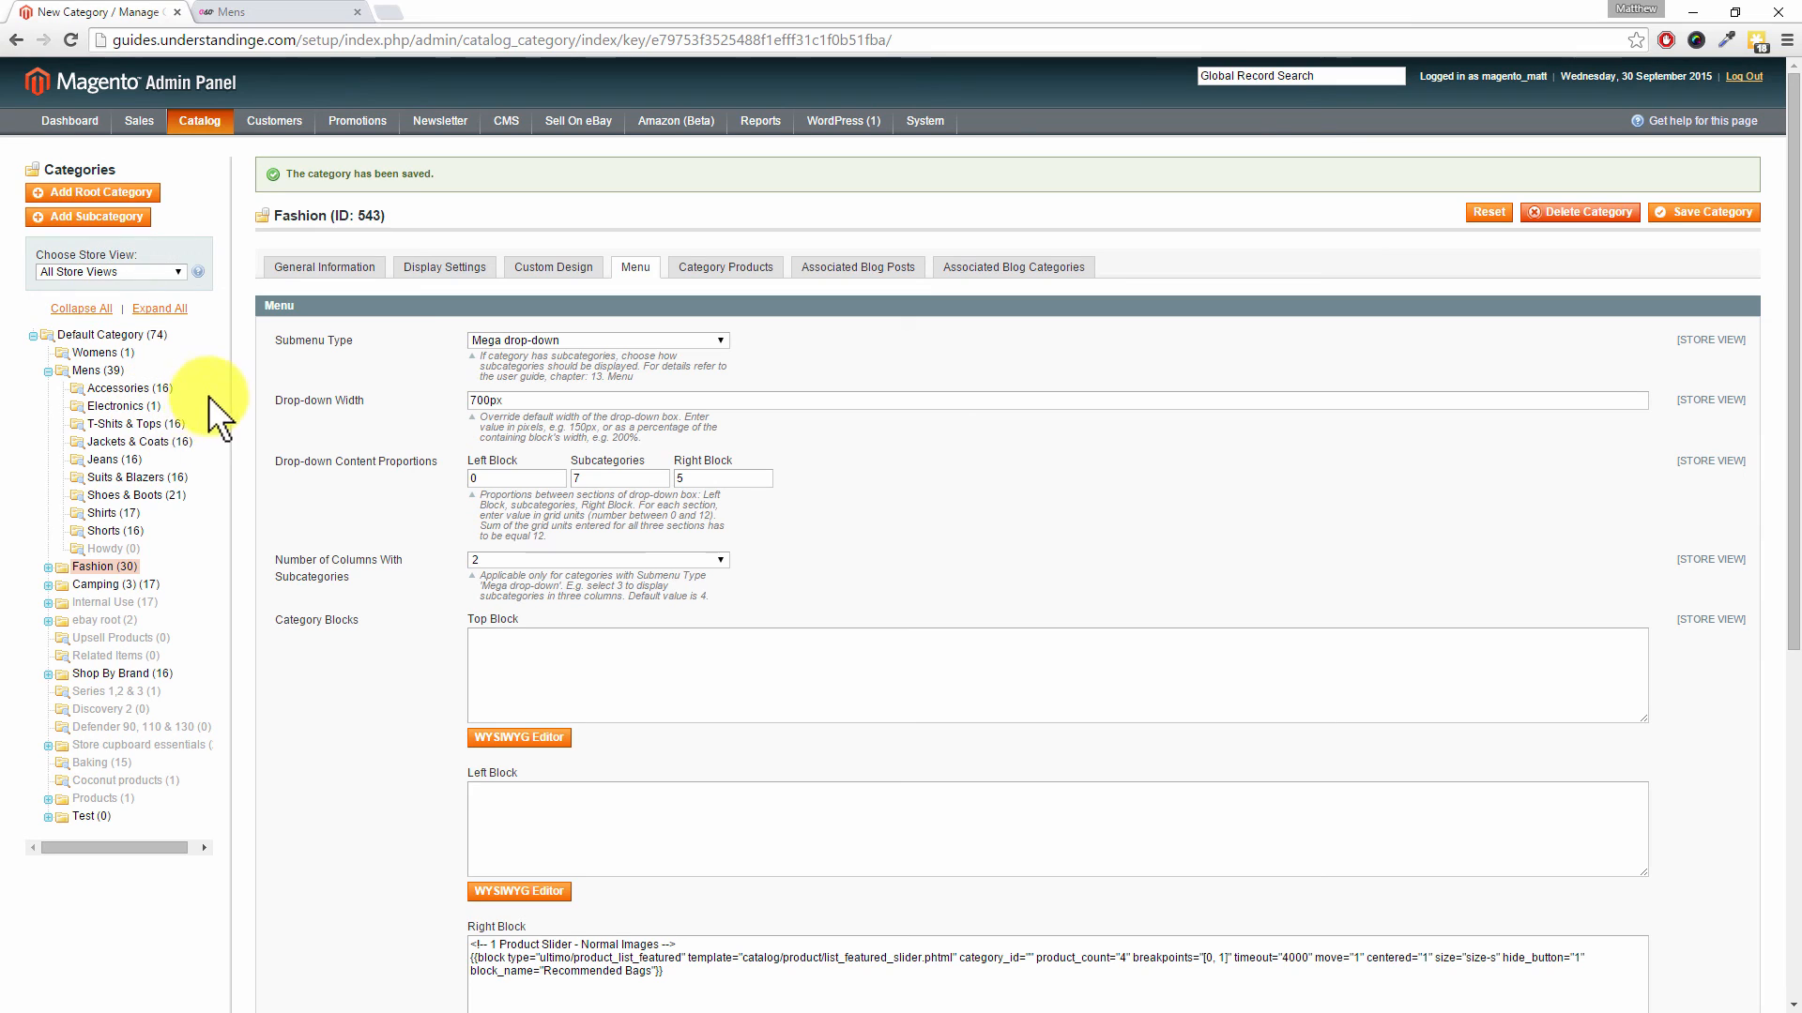
- Compare the category IDs and general information of T-Shits & Tops, Electronics and Accessories under Mens
click(122, 426)
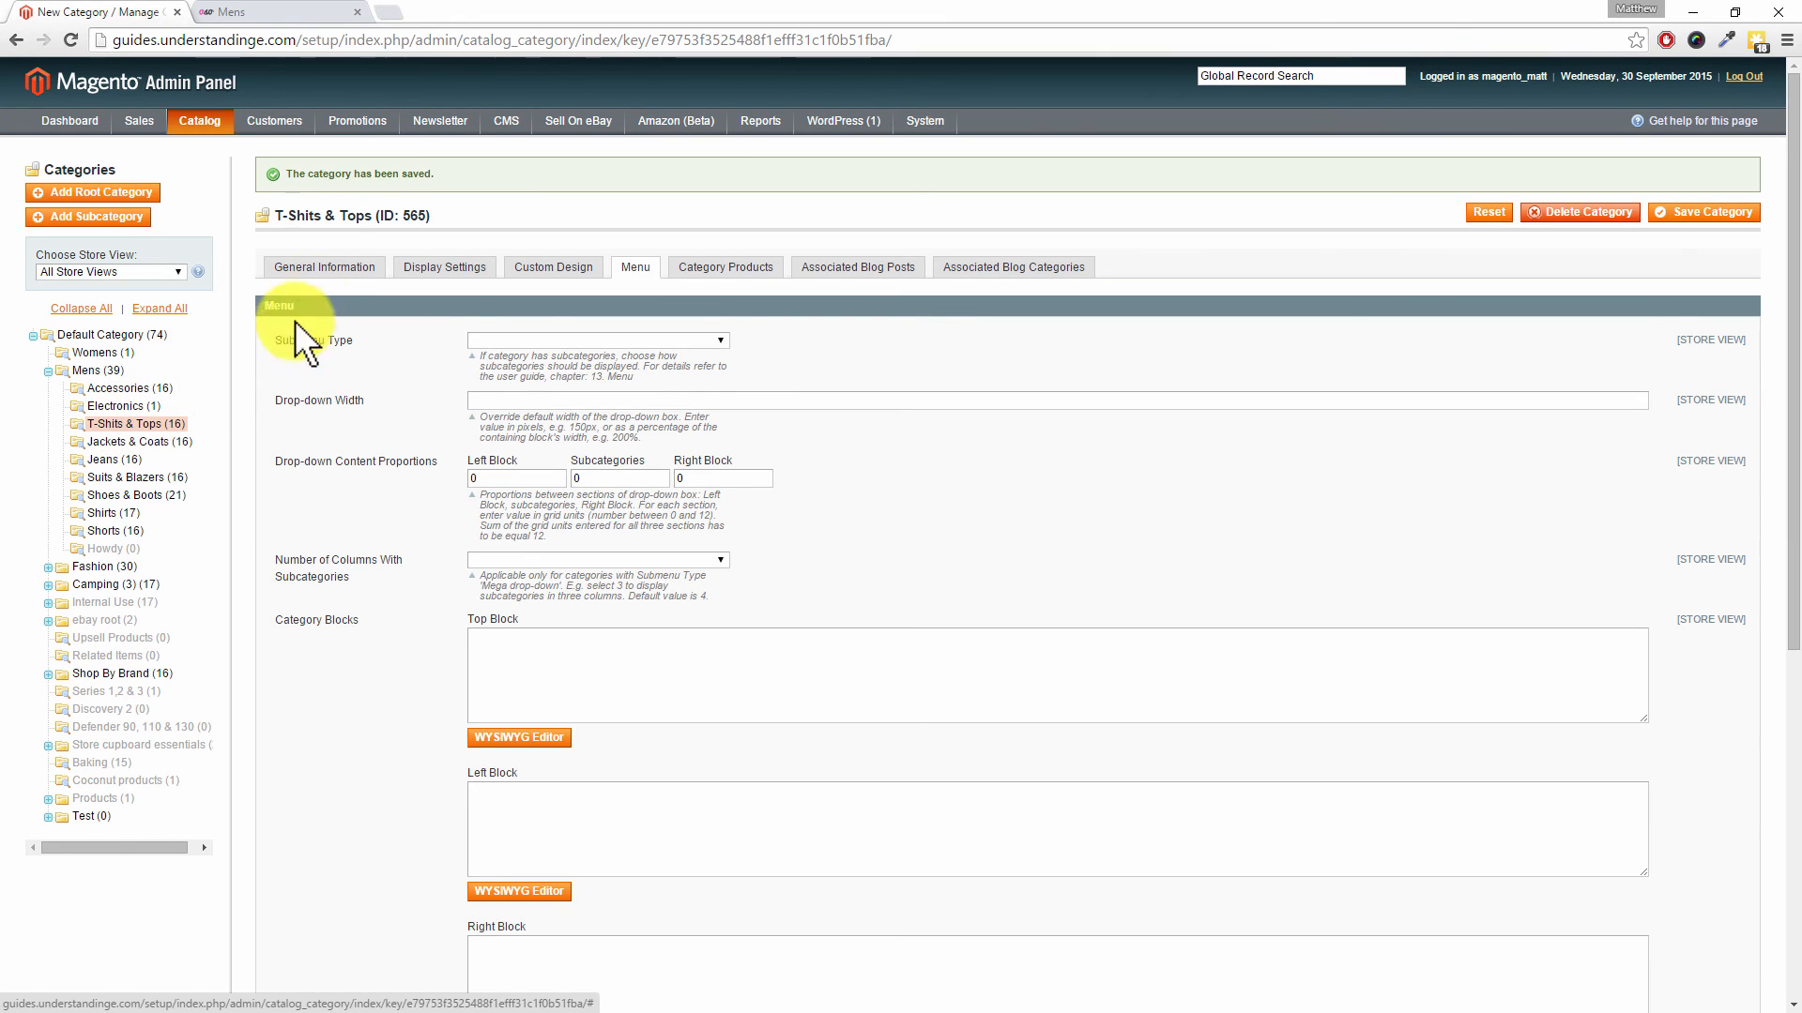
click(327, 267)
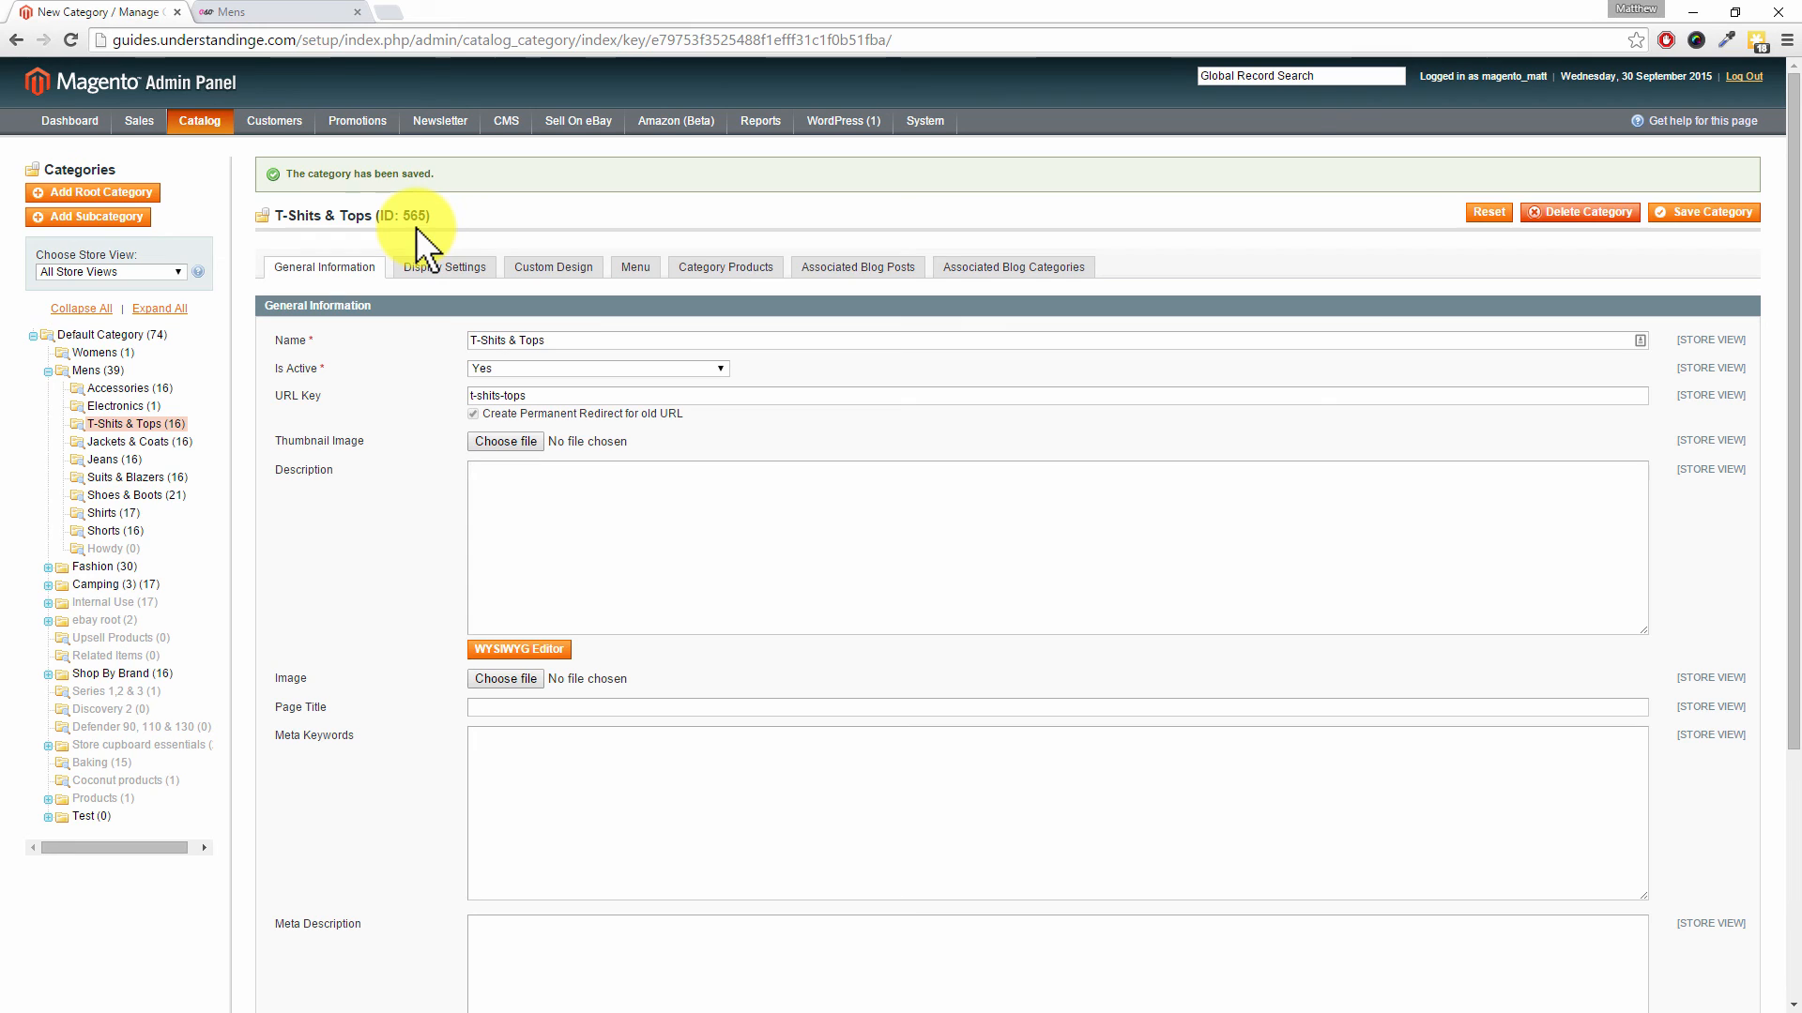
click(128, 406)
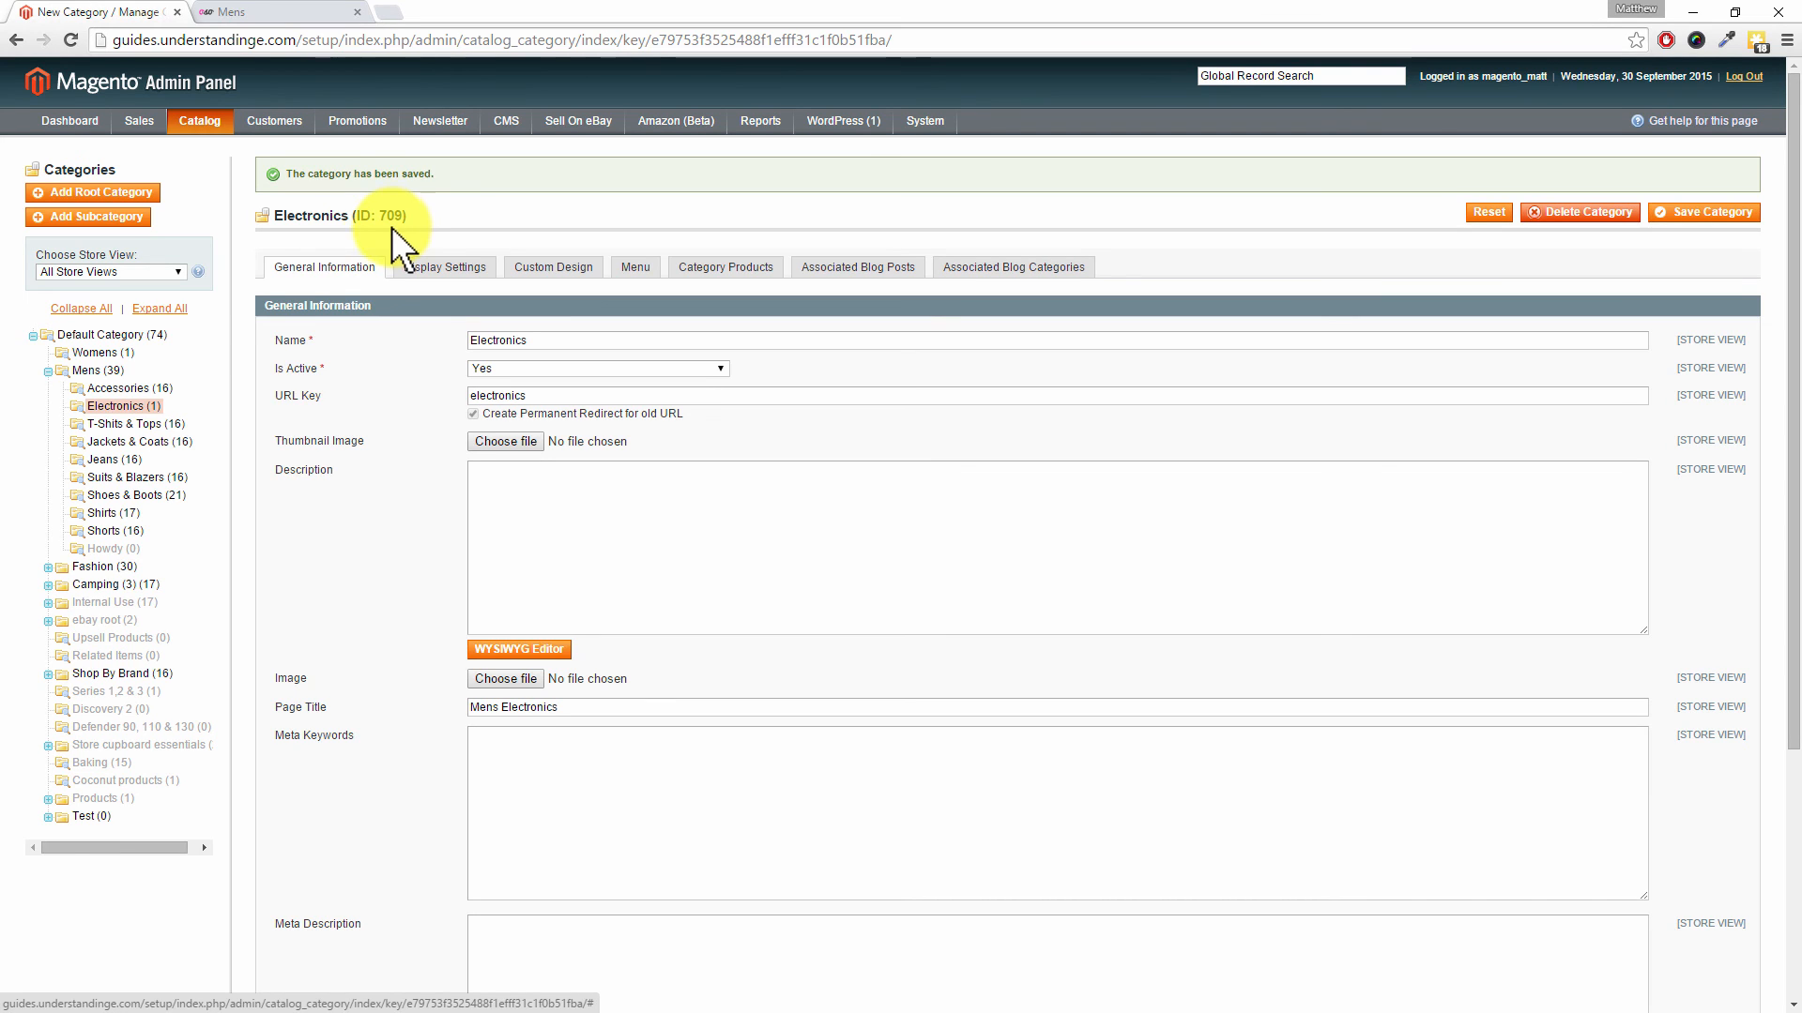
click(129, 387)
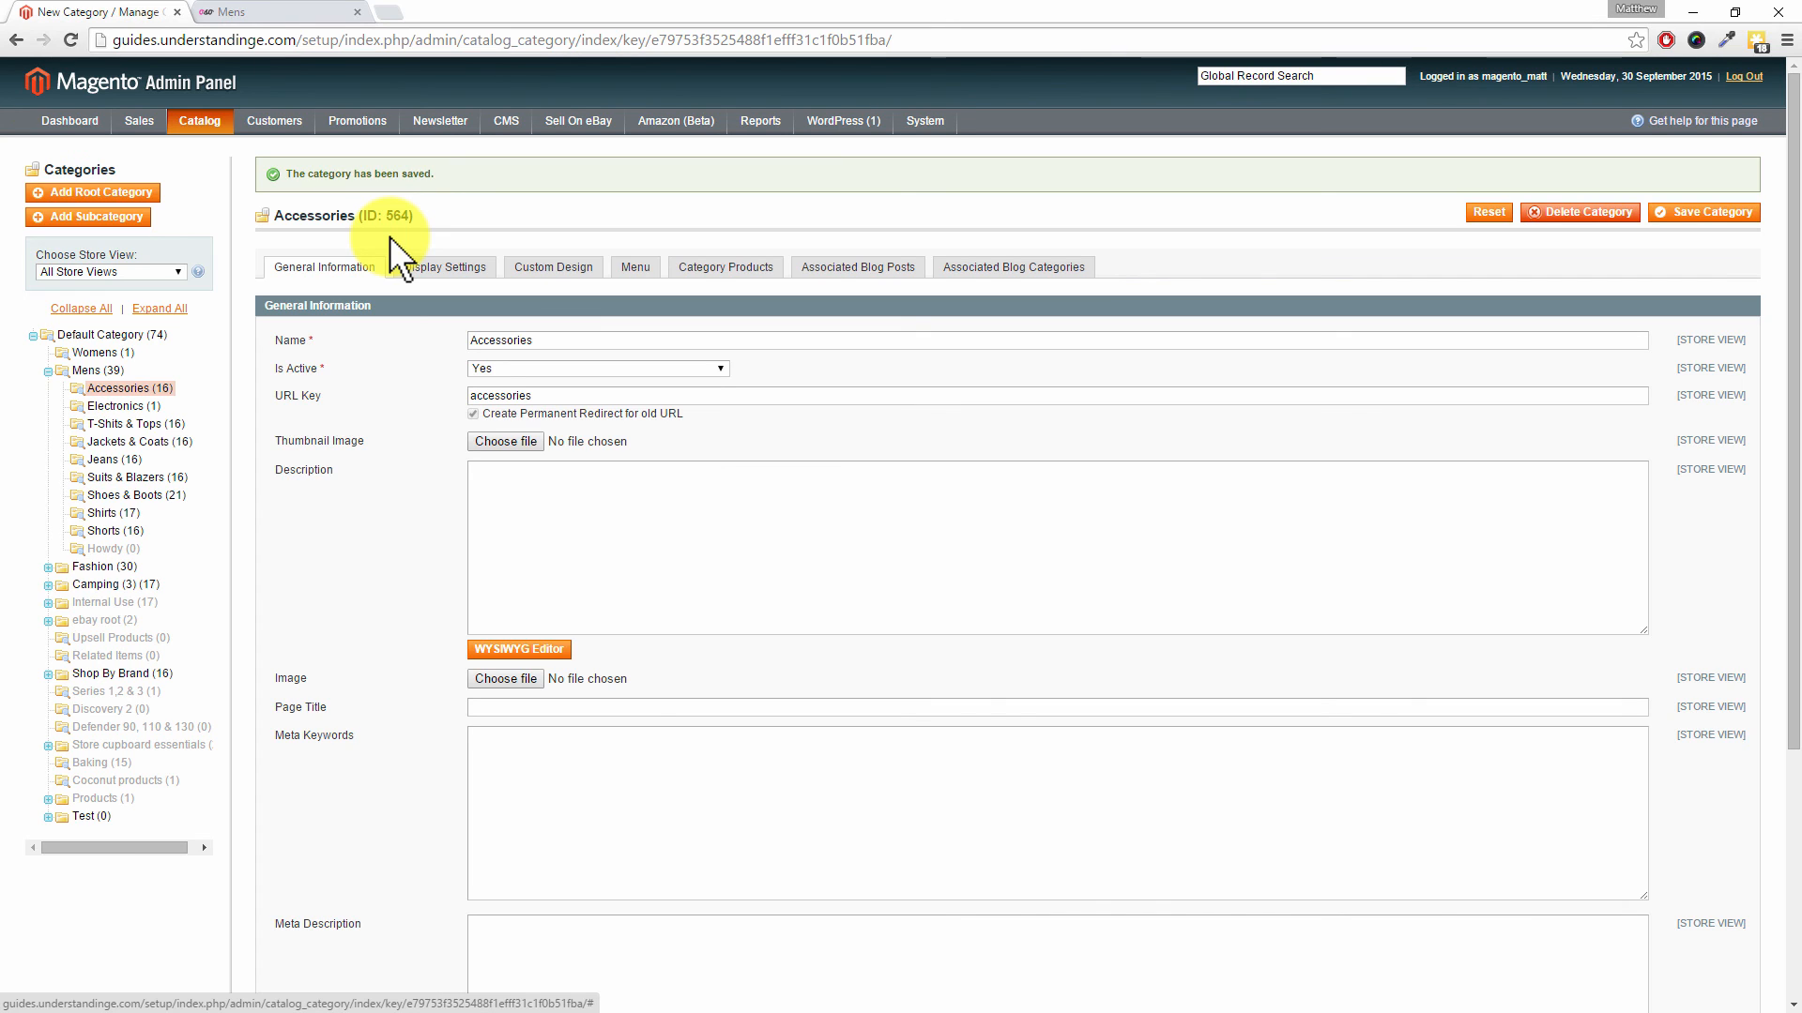
- Add product 1580 to the Mens subcategories T-Shits & Tops, Jackets & Coats, Jeans and Suits & Blazers, keeping Electronics assigned, and save it
mouse_move(214, 121)
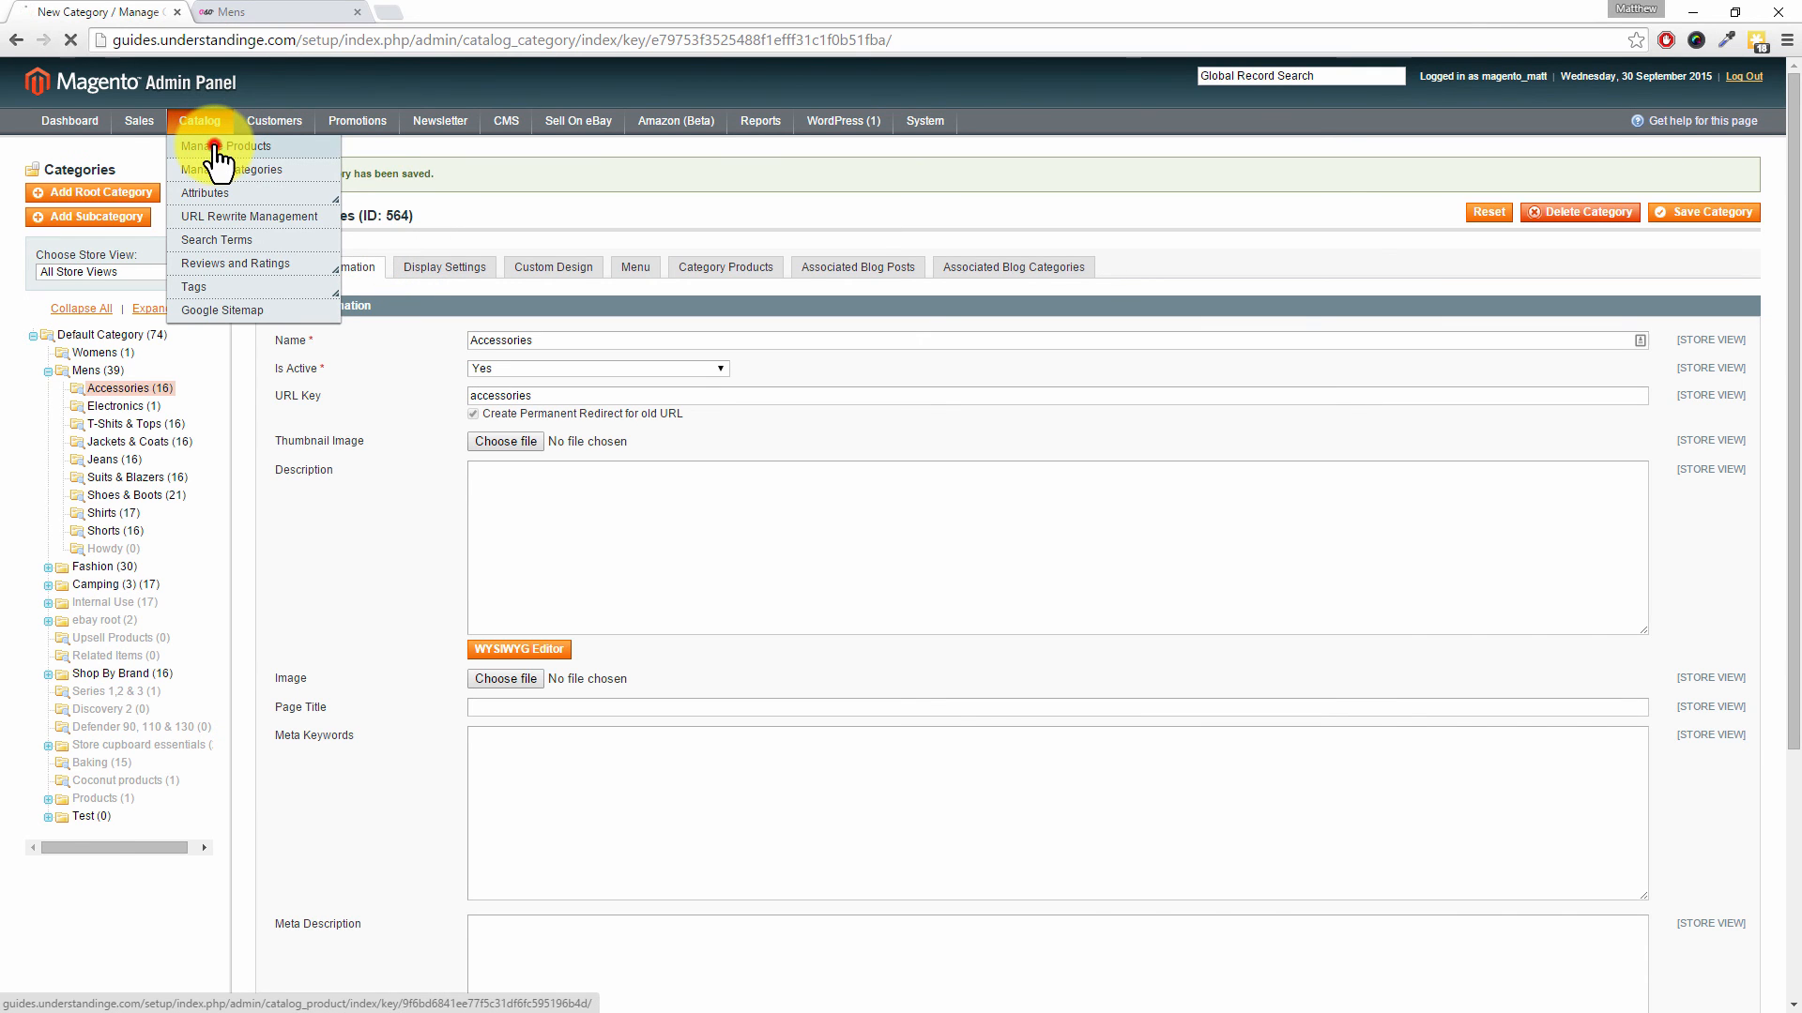
click(215, 148)
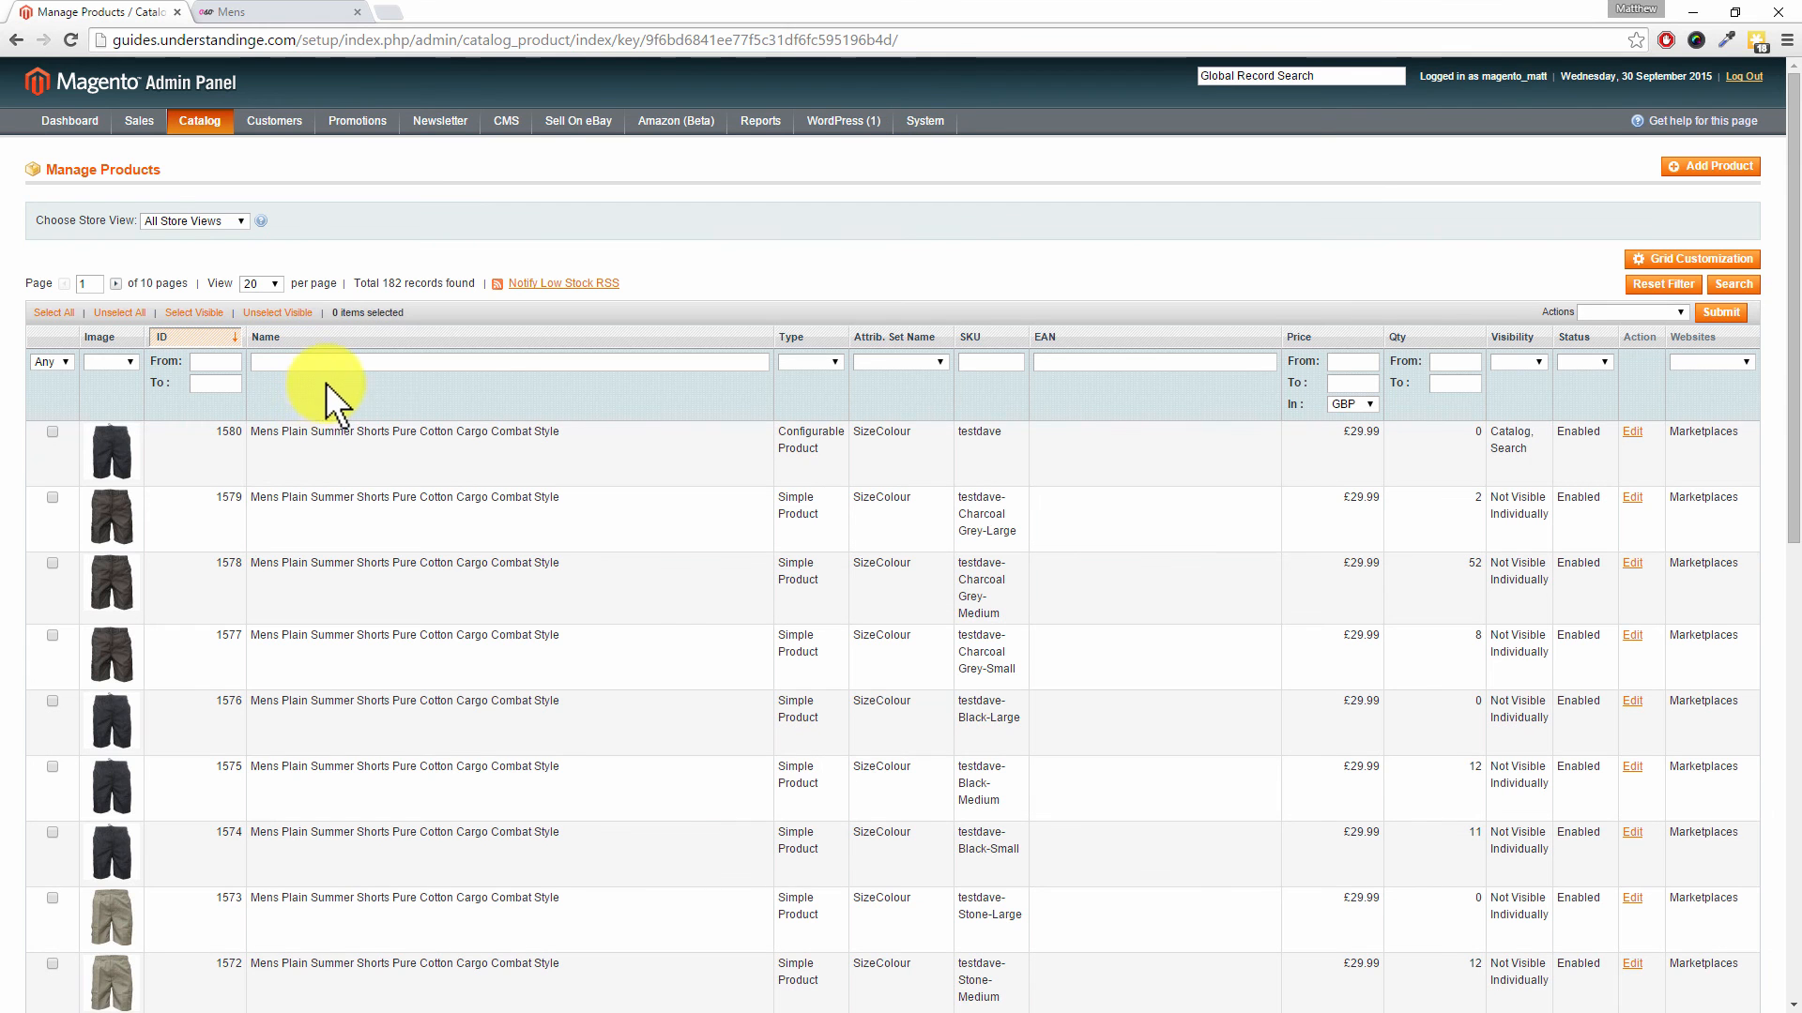
click(724, 460)
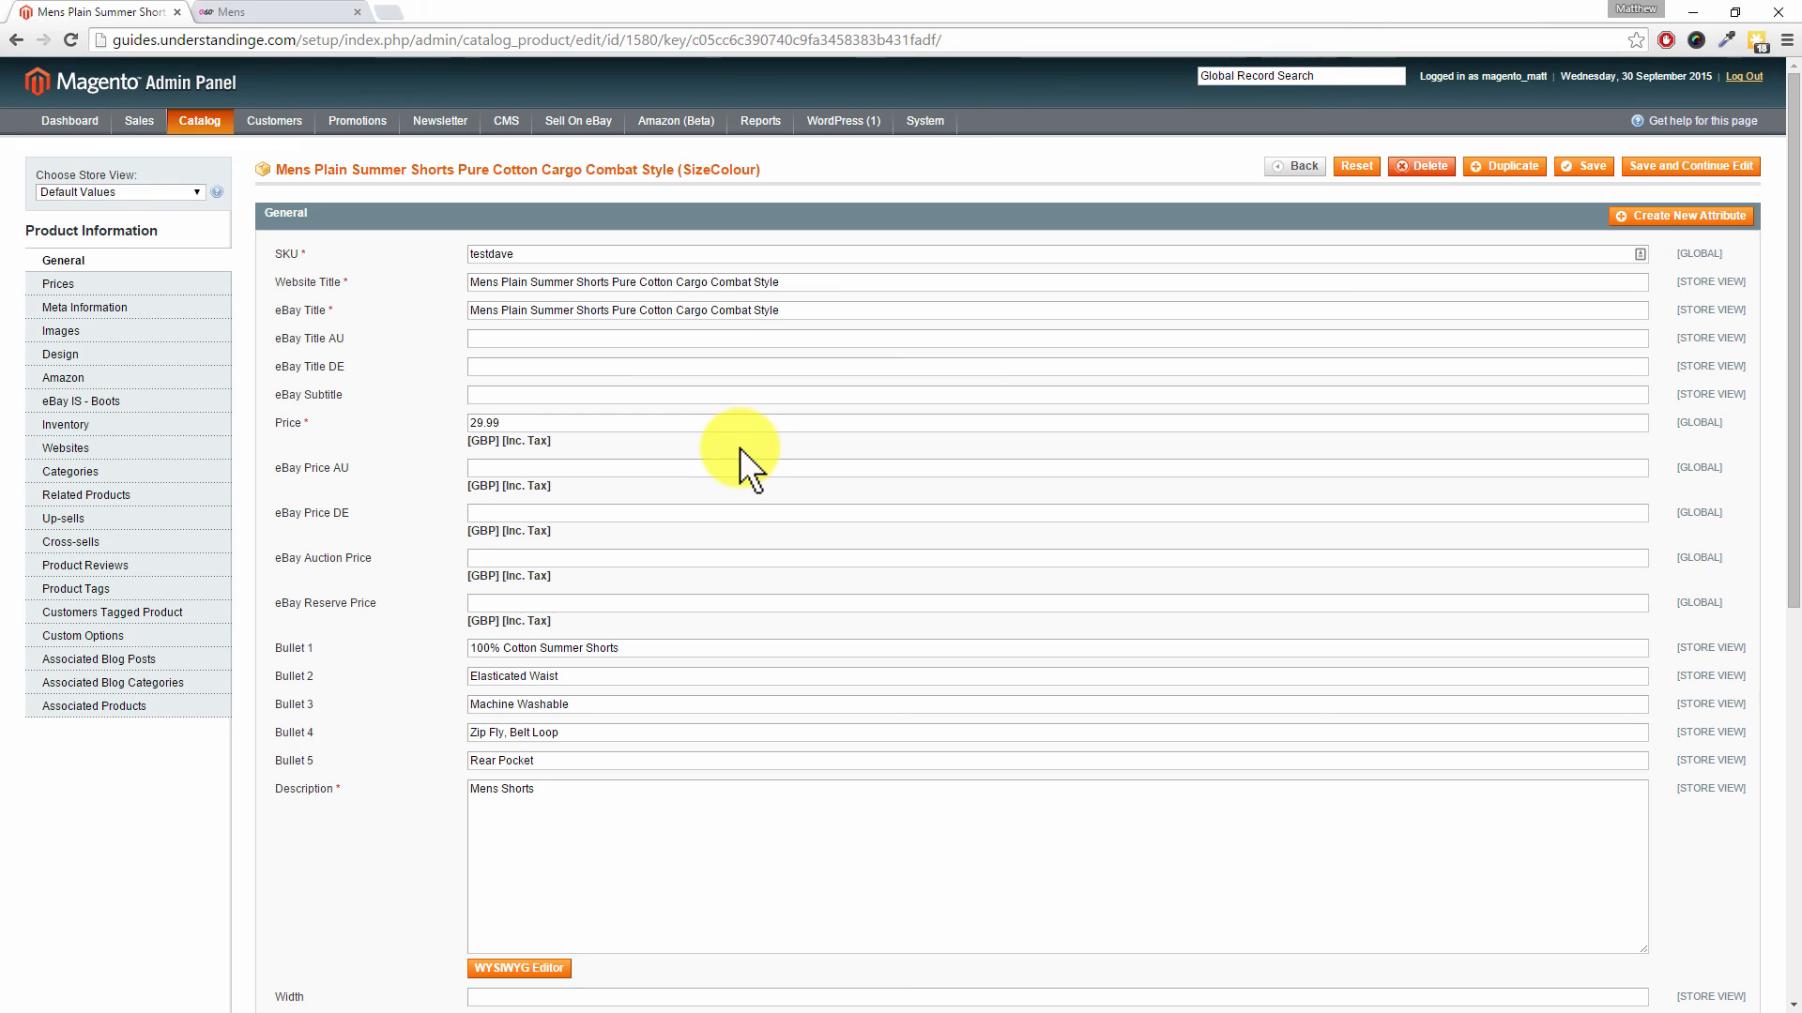
click(132, 479)
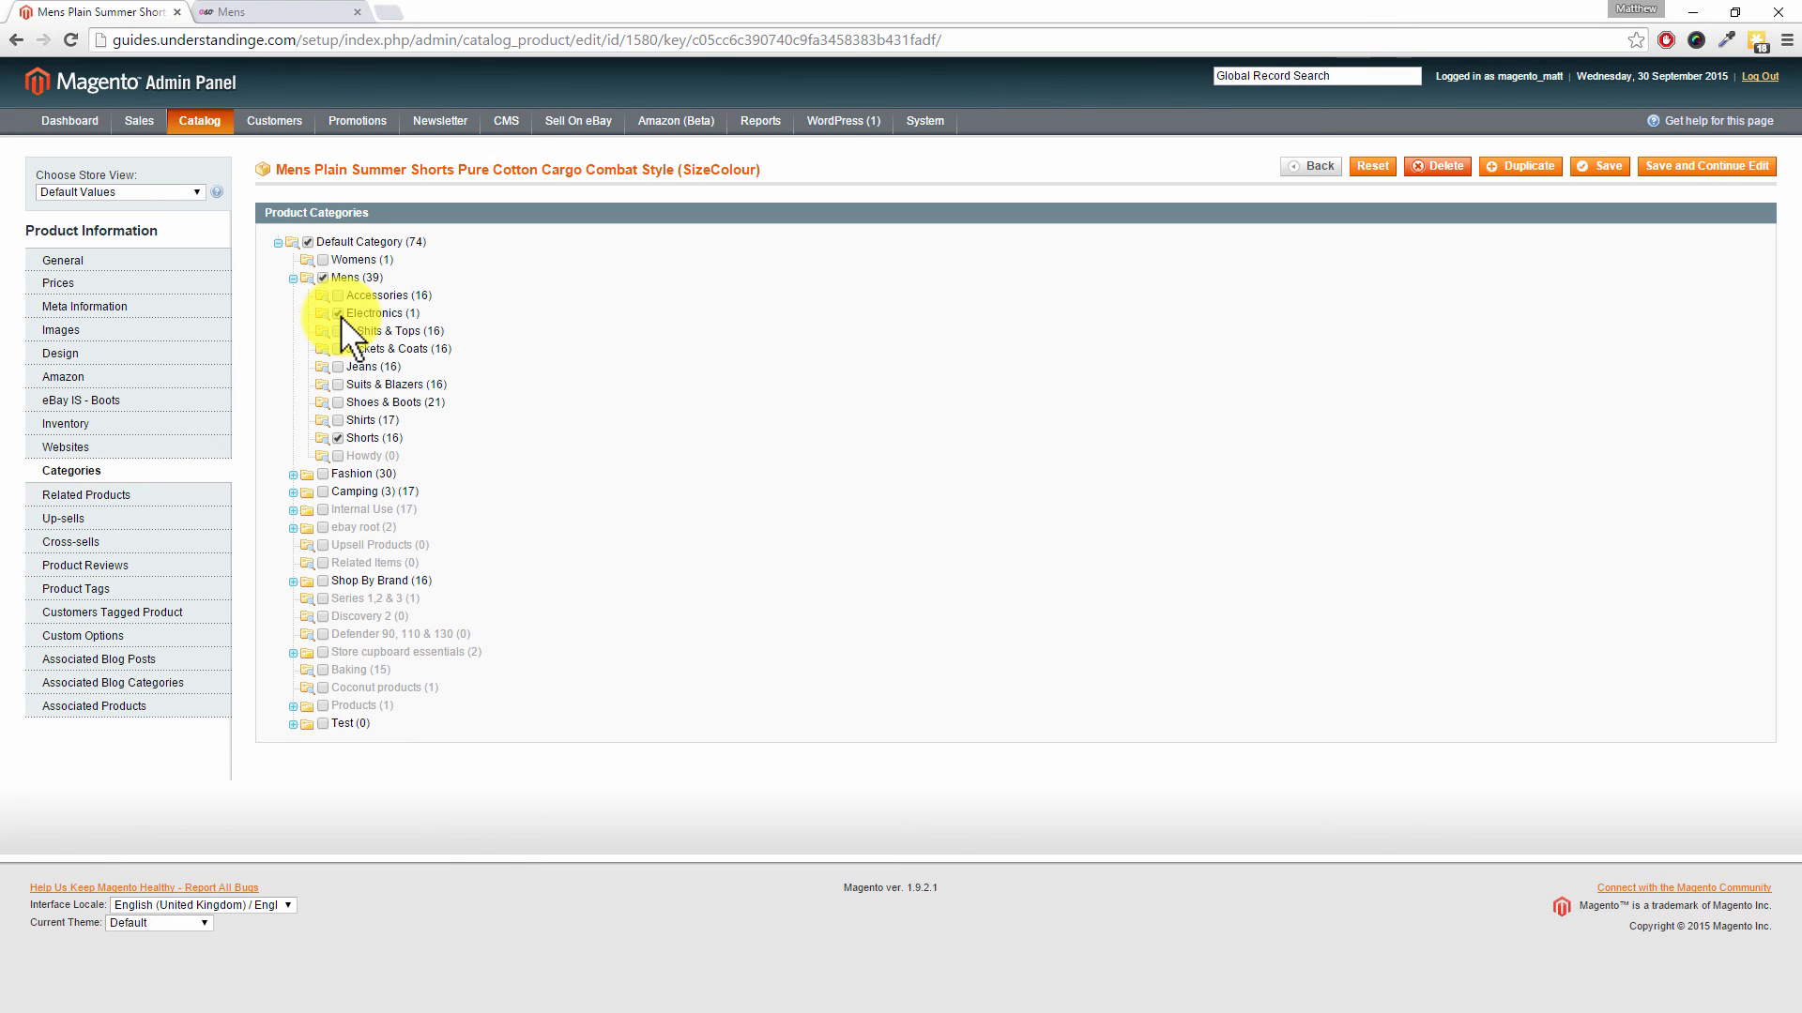
click(337, 384)
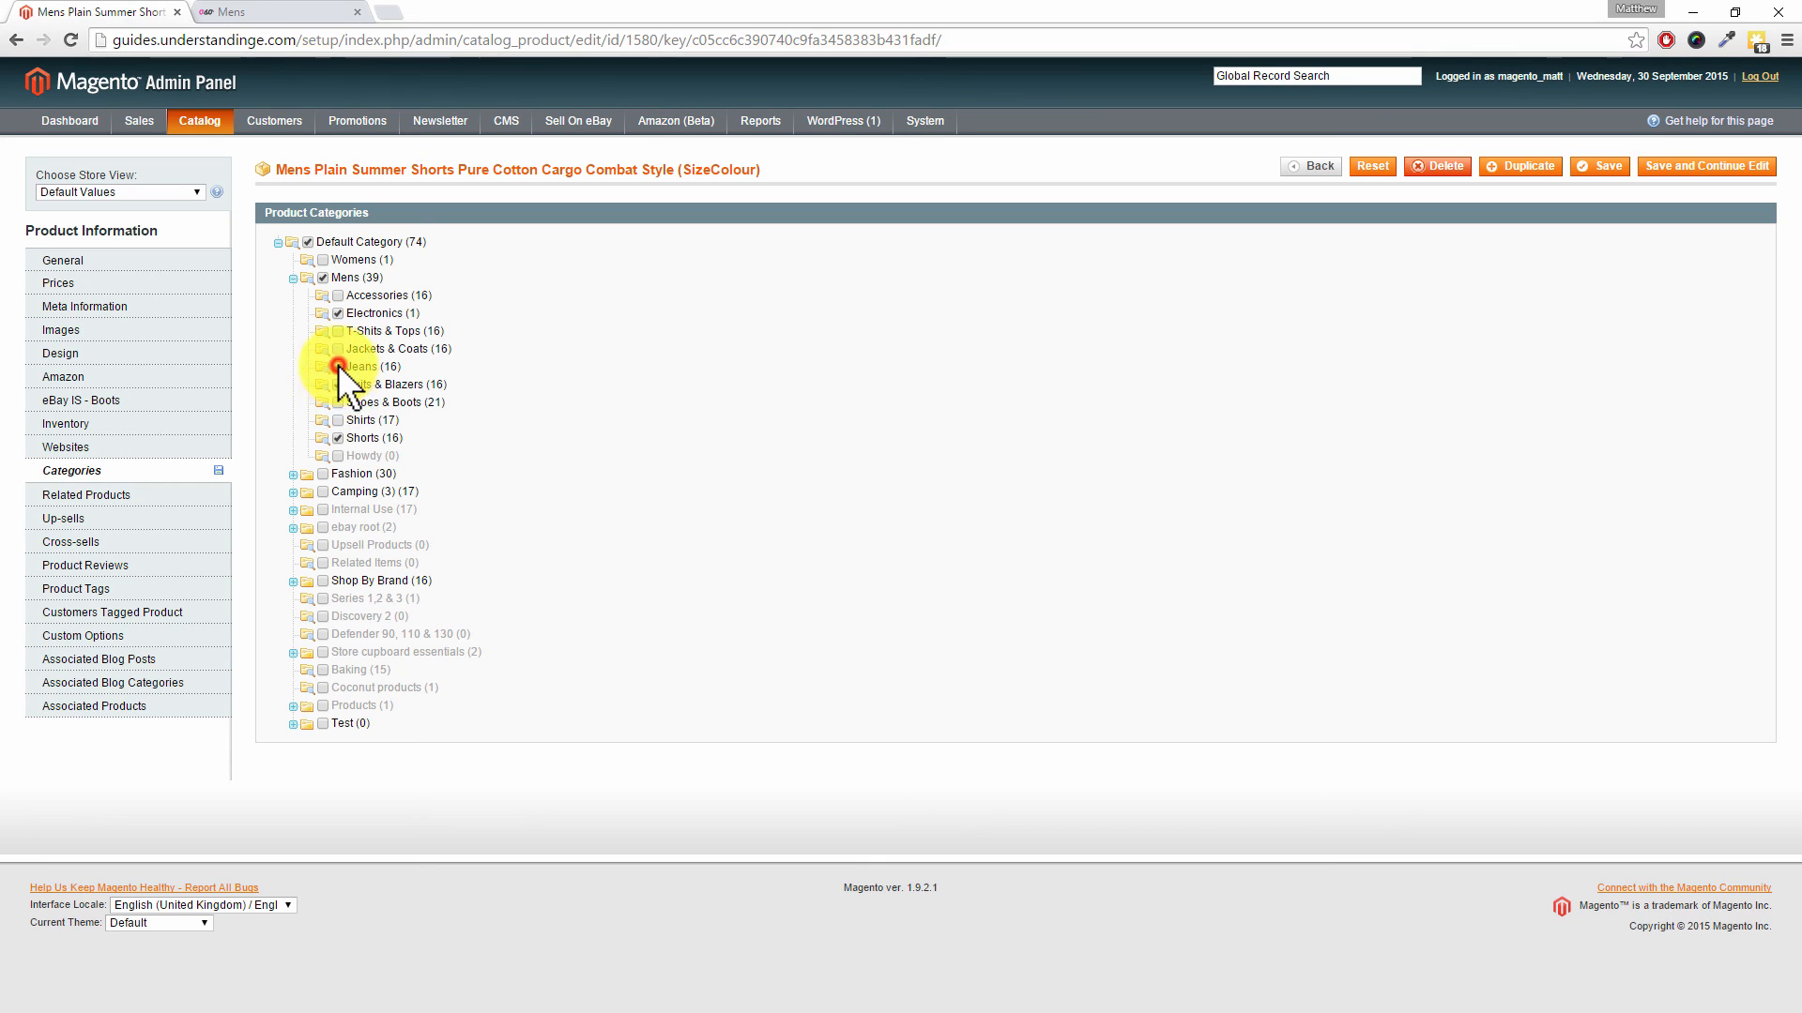
click(338, 350)
click(339, 331)
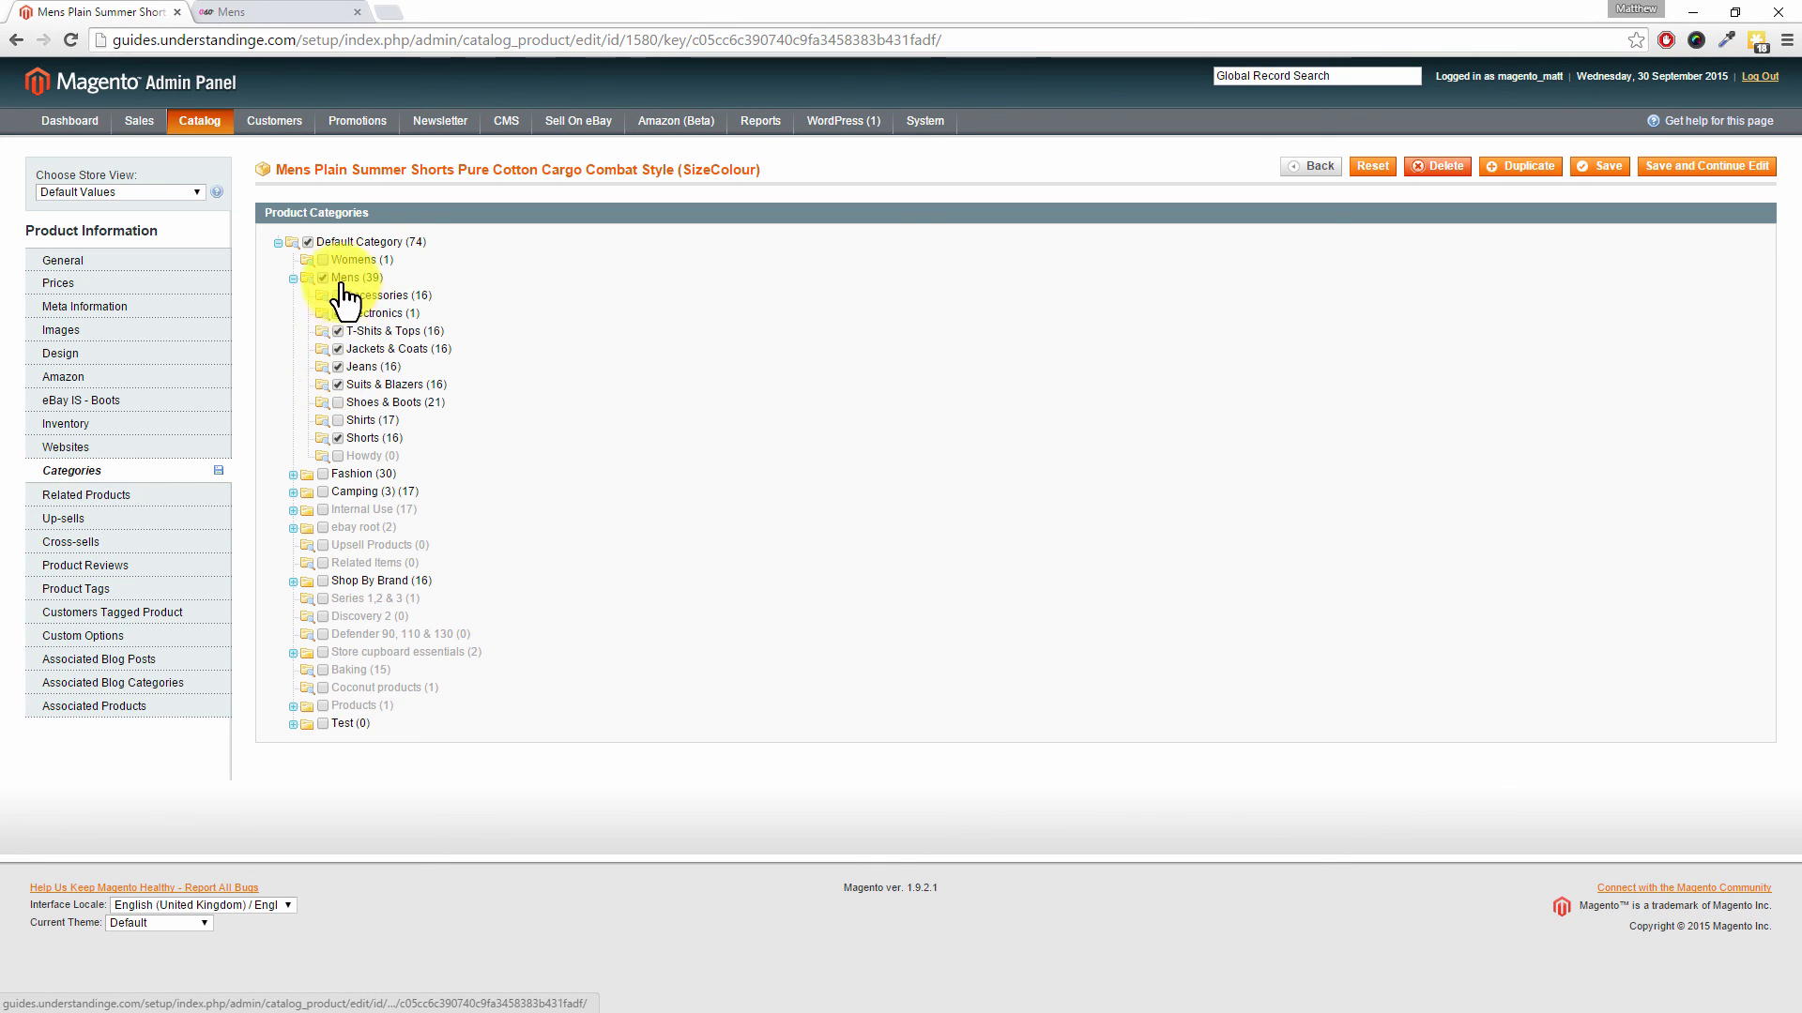
click(339, 385)
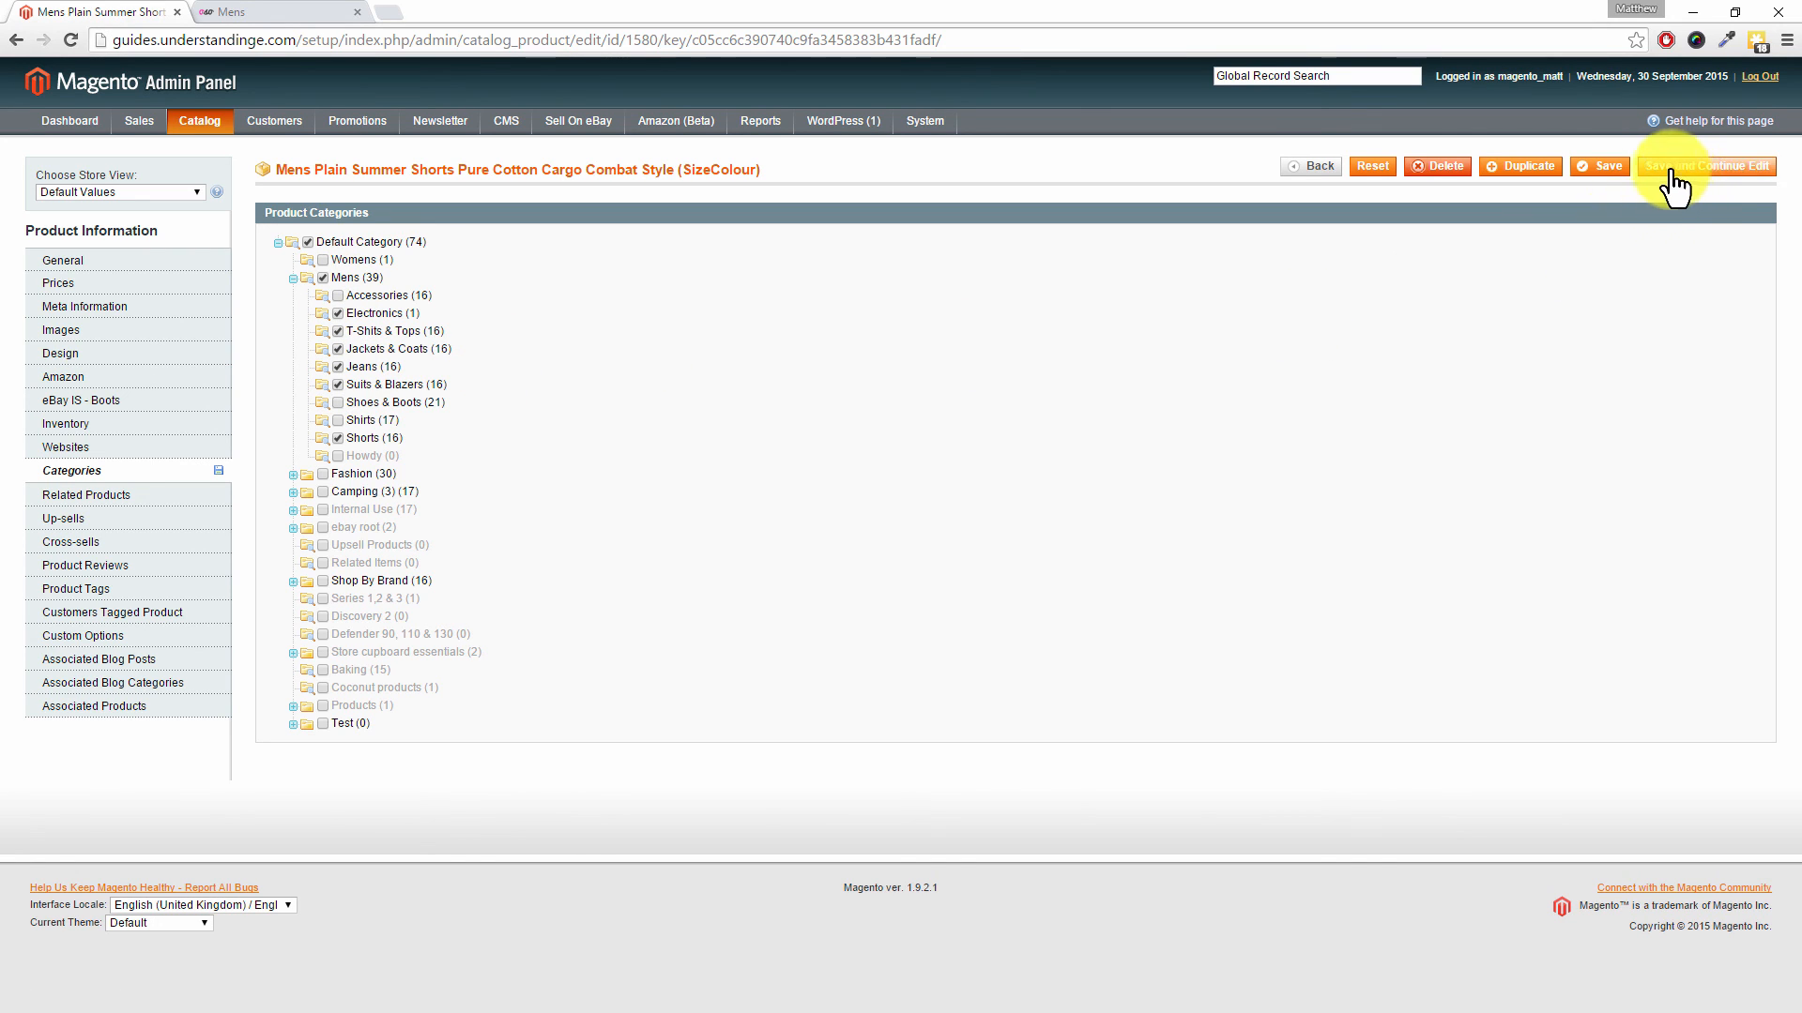
click(1605, 167)
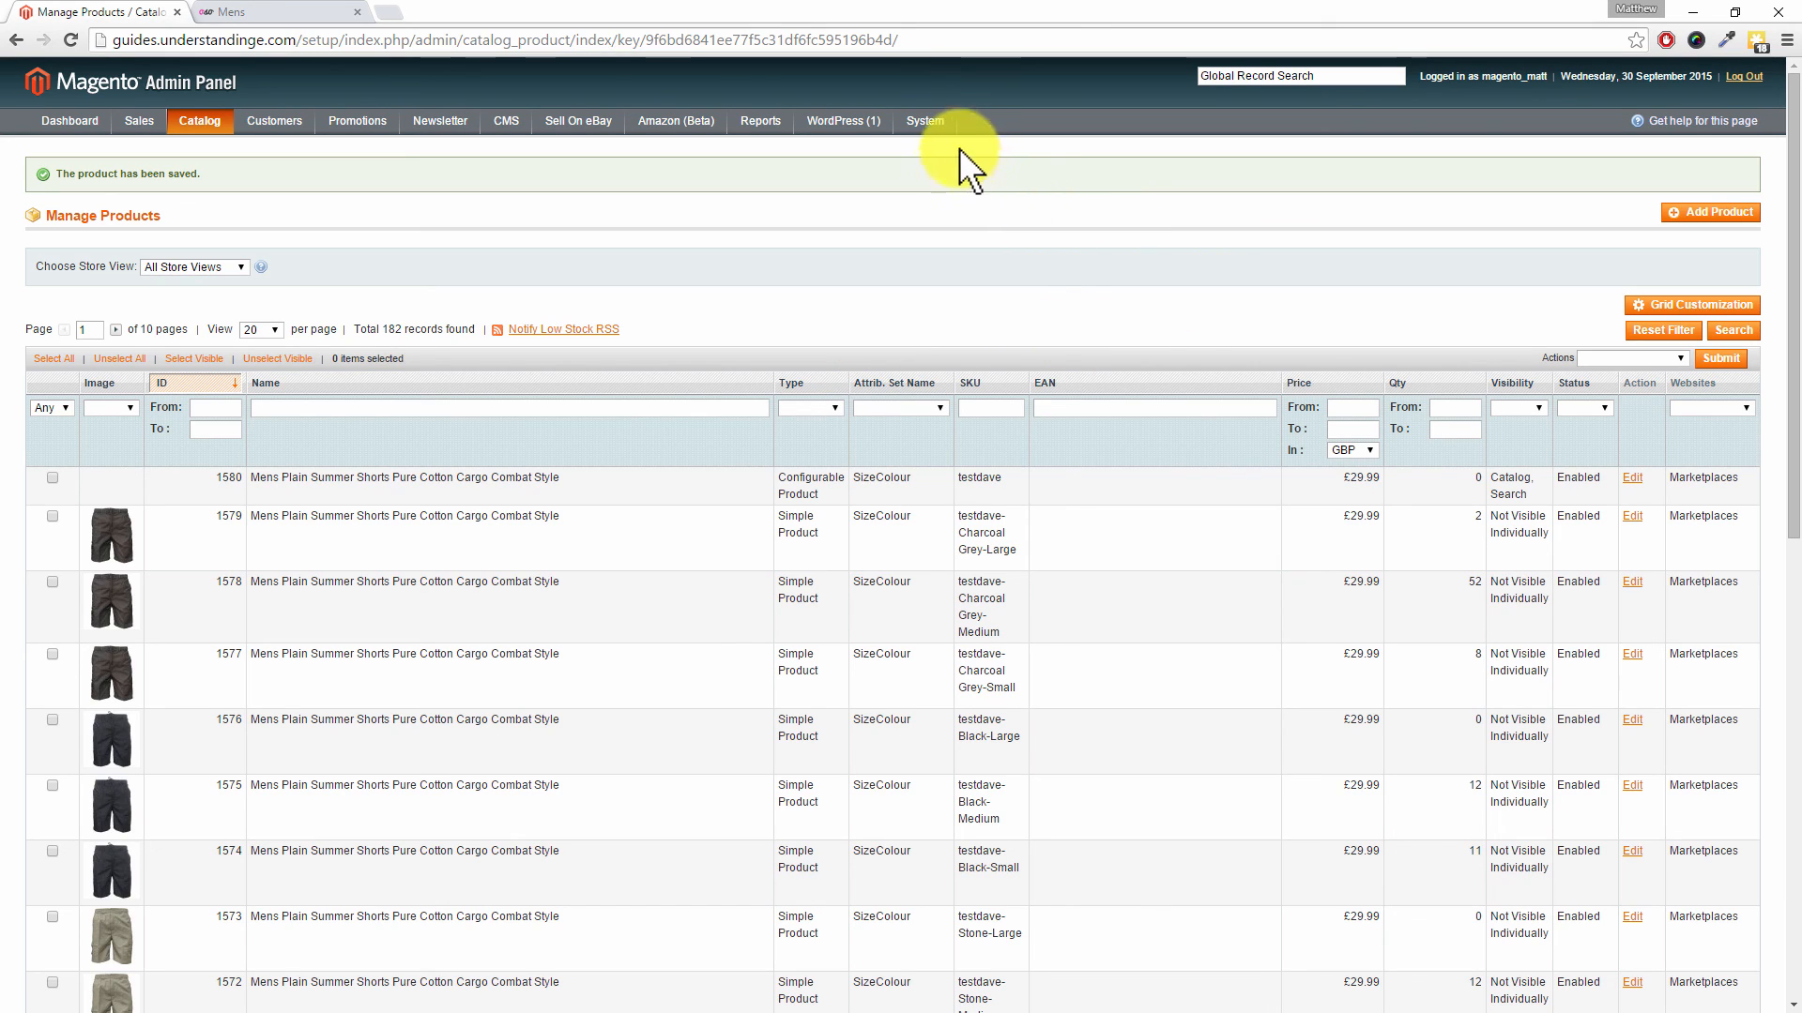
- Return to category management and open the Accessories category under Mens
mouse_move(938, 126)
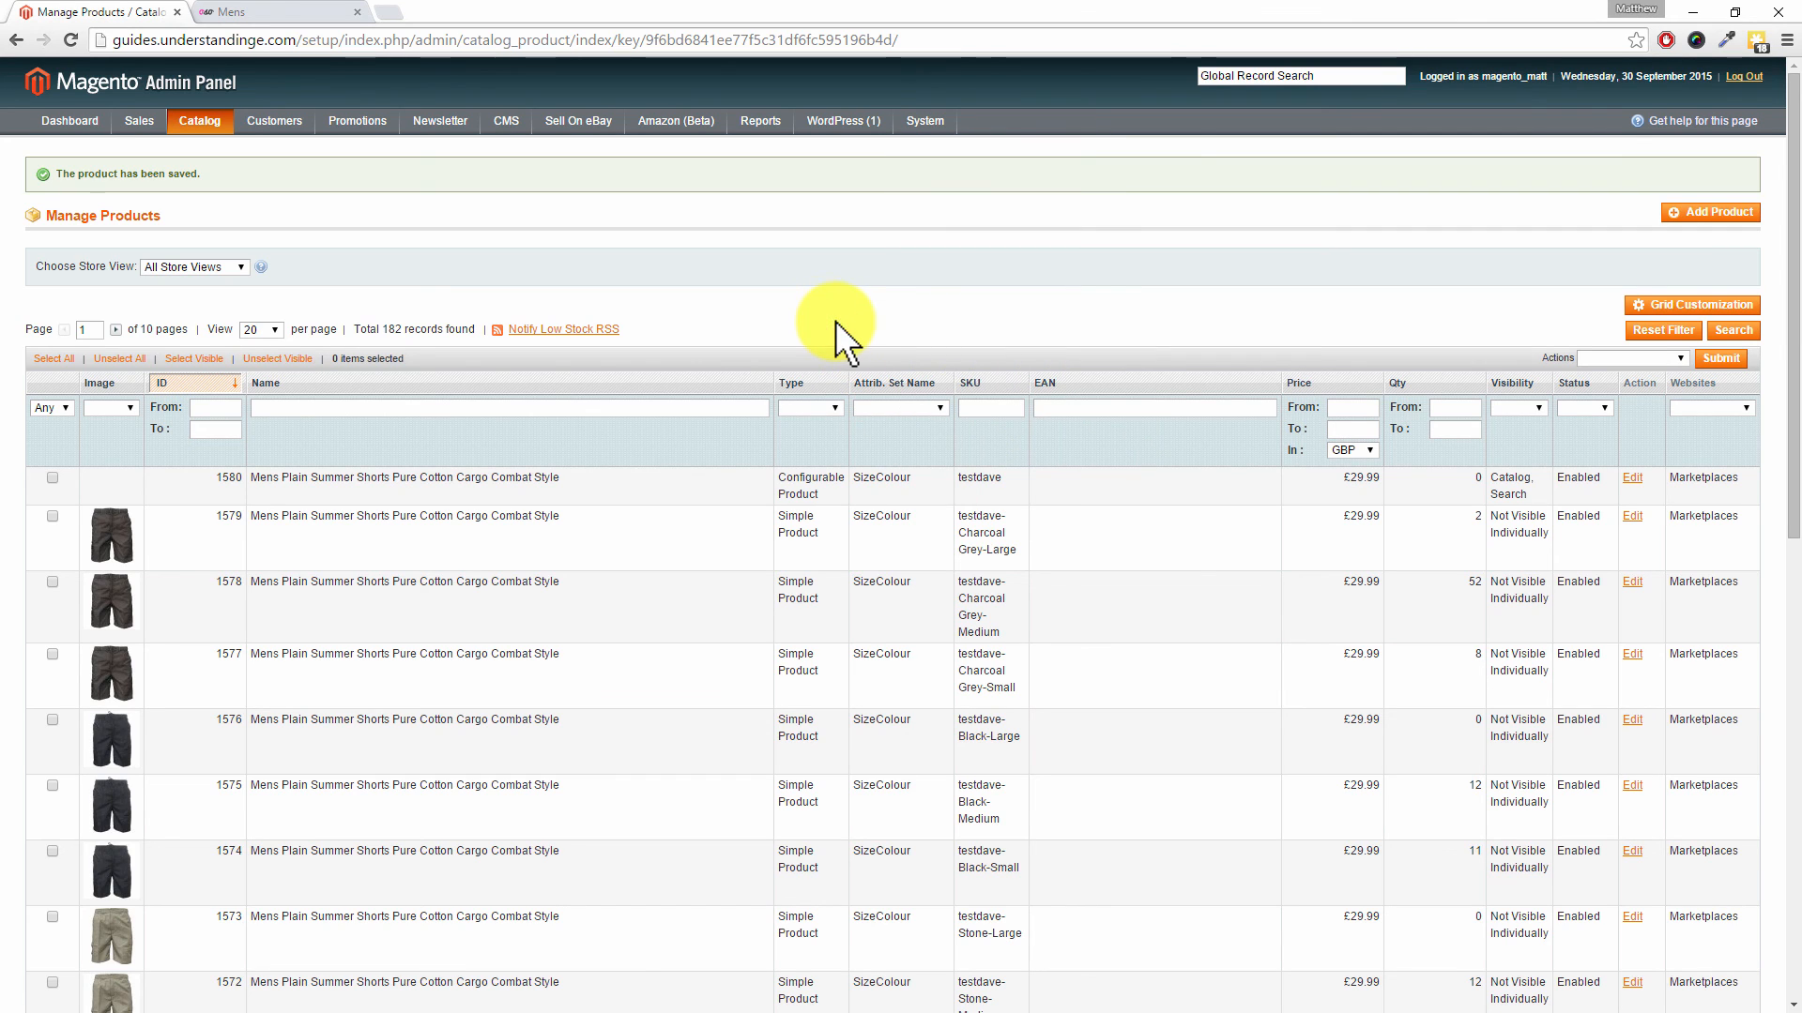
mouse_move(211, 127)
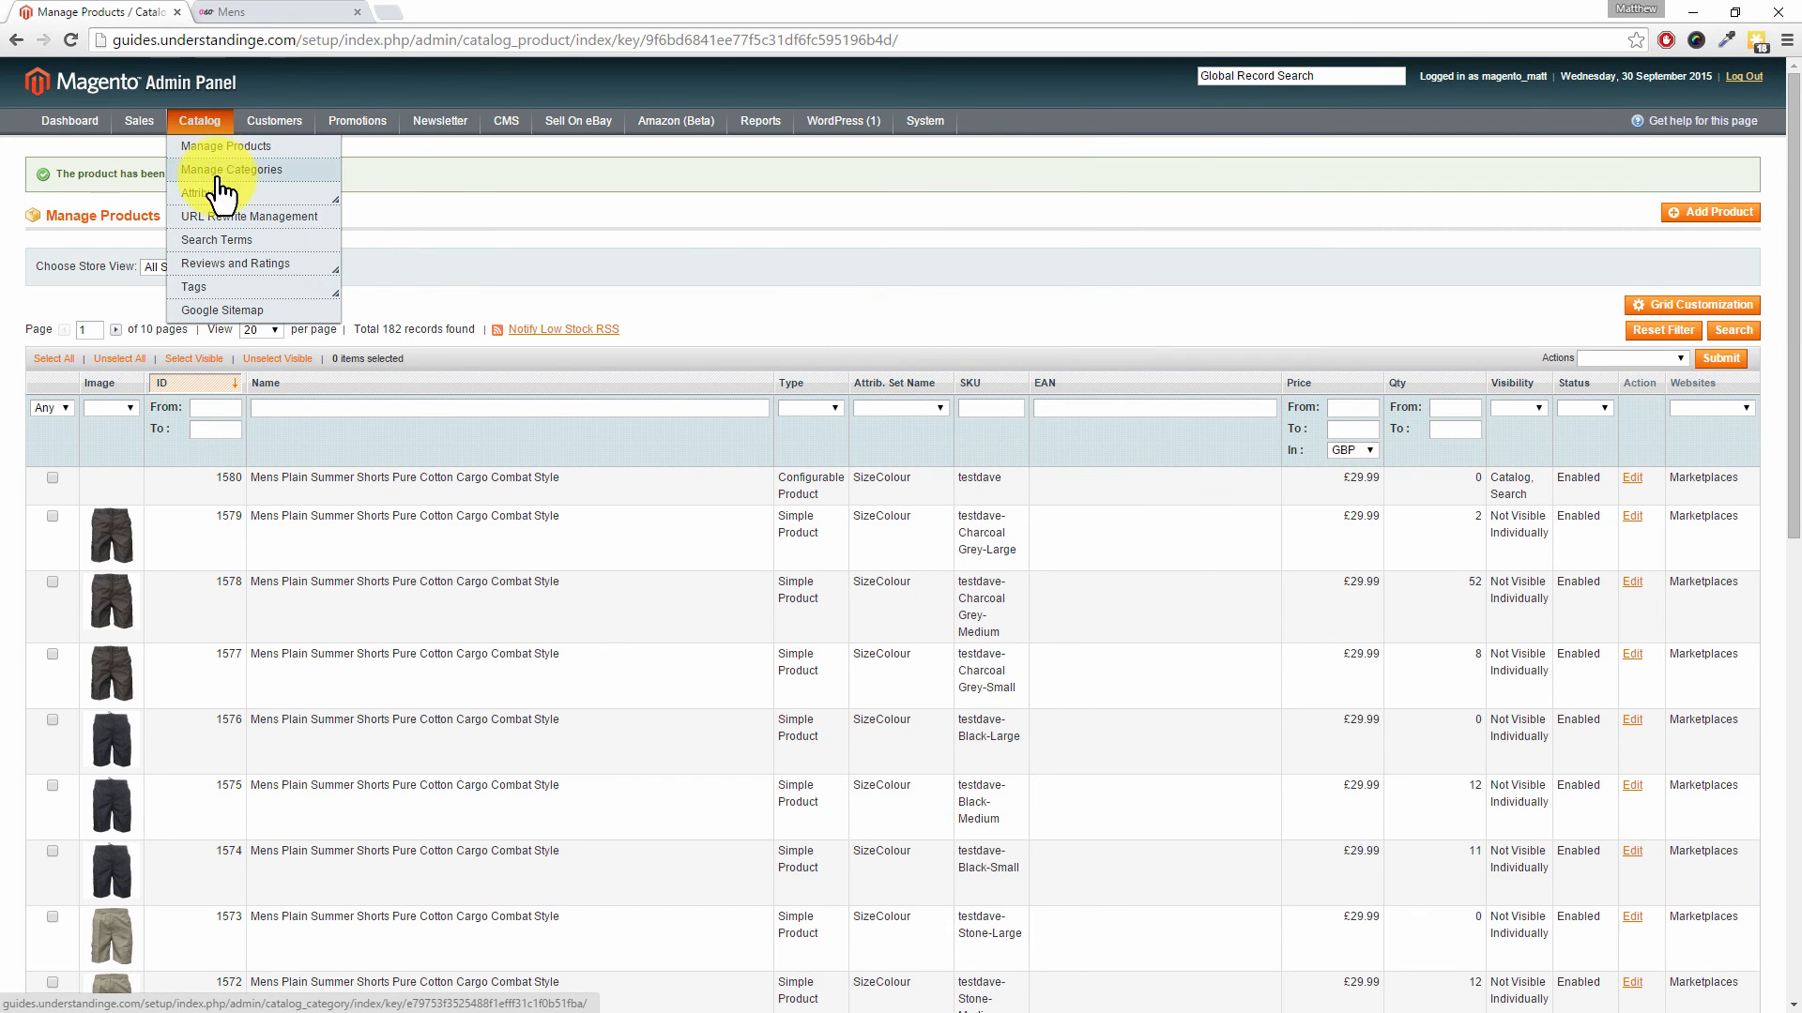
click(221, 179)
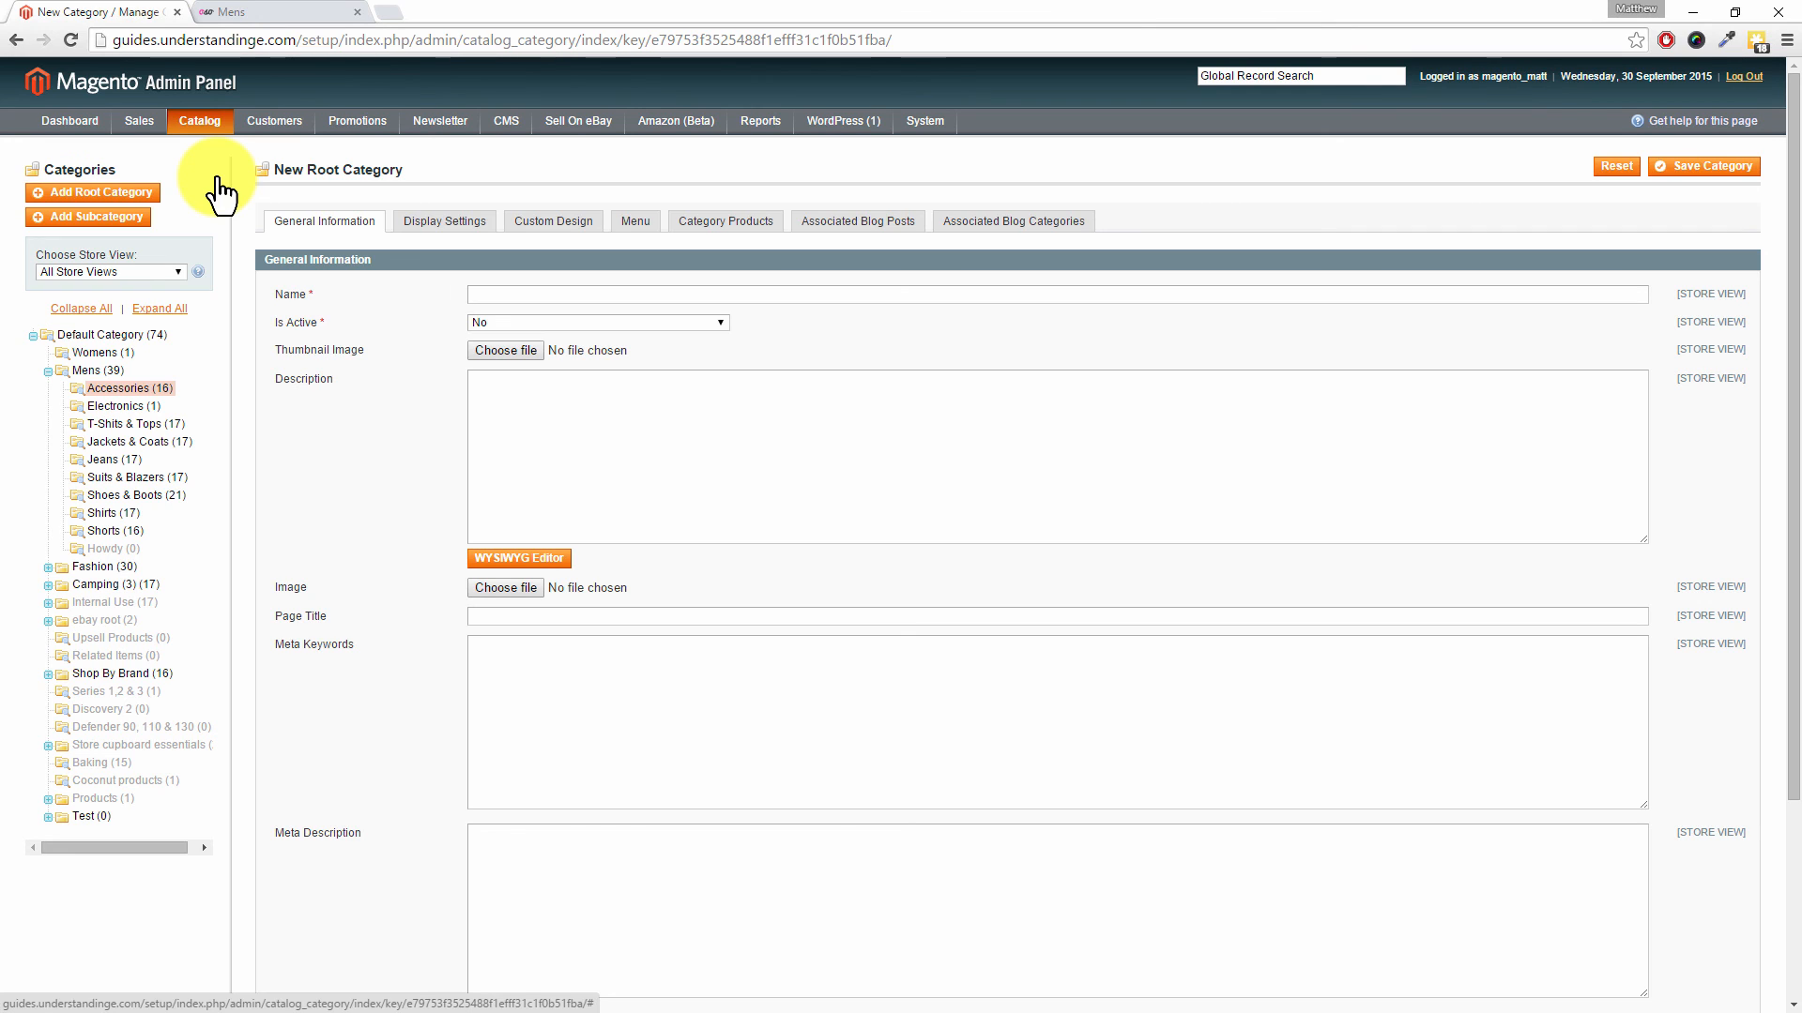
click(132, 390)
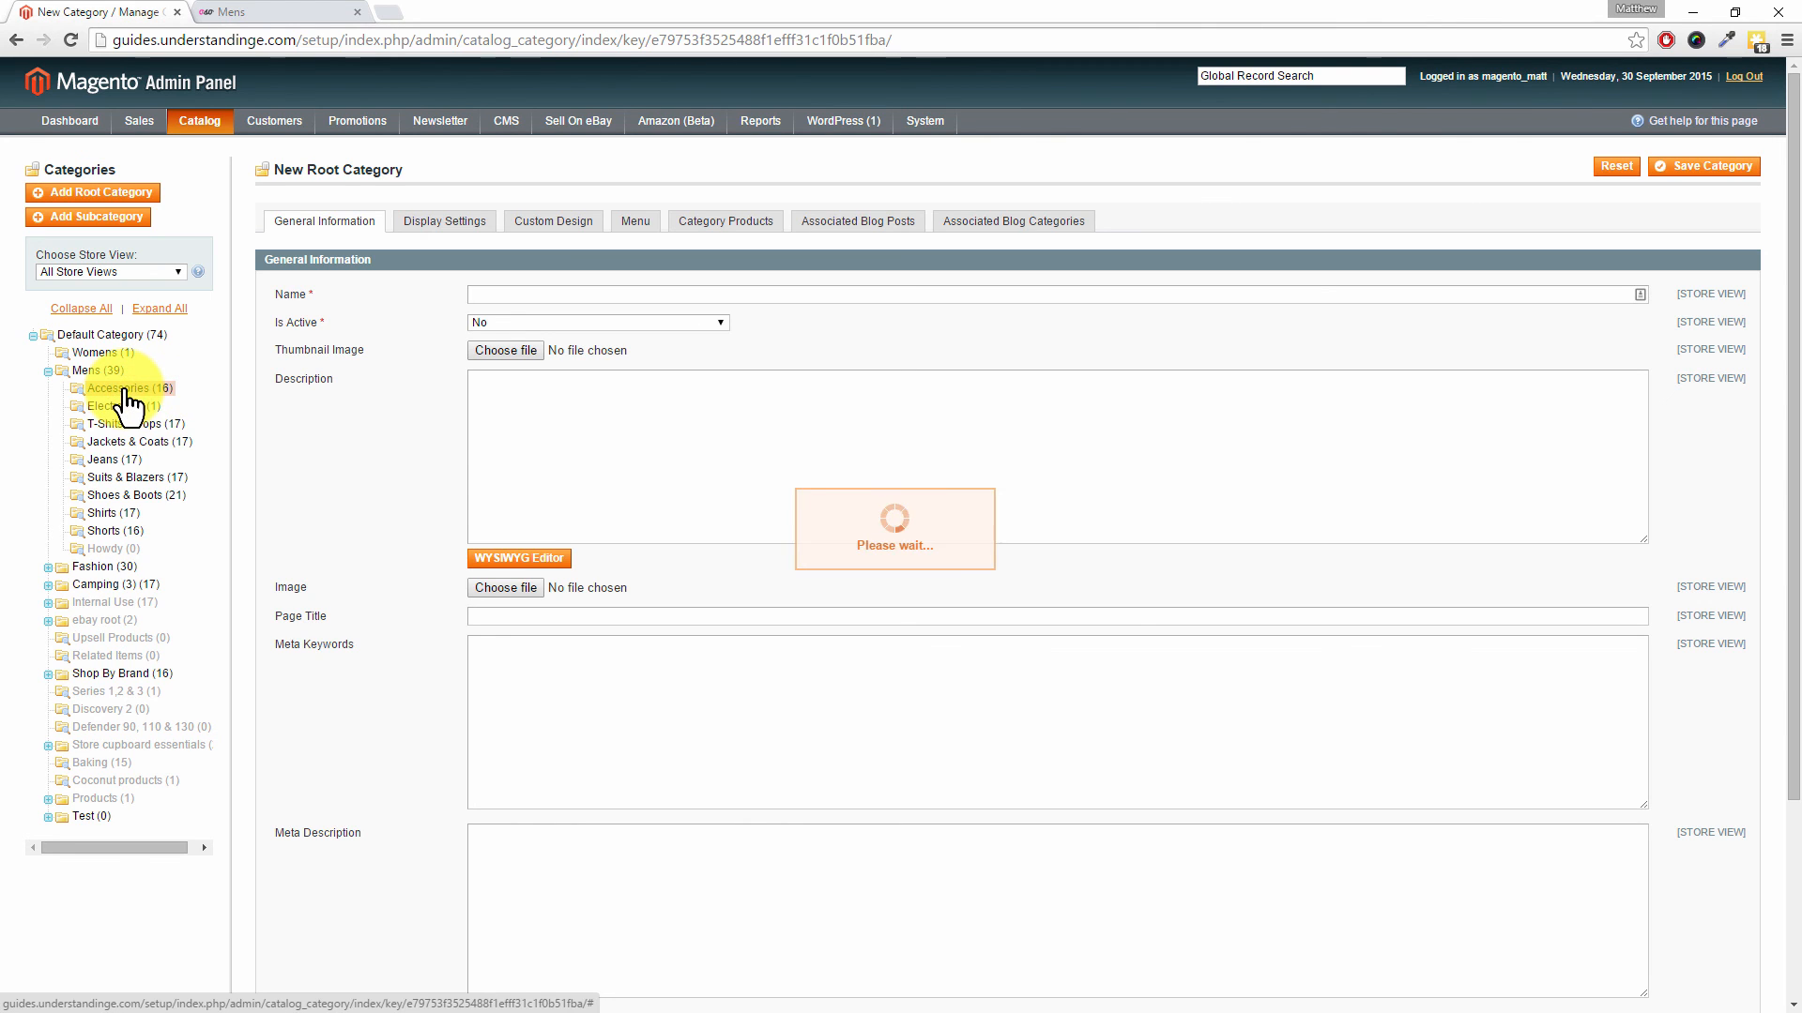